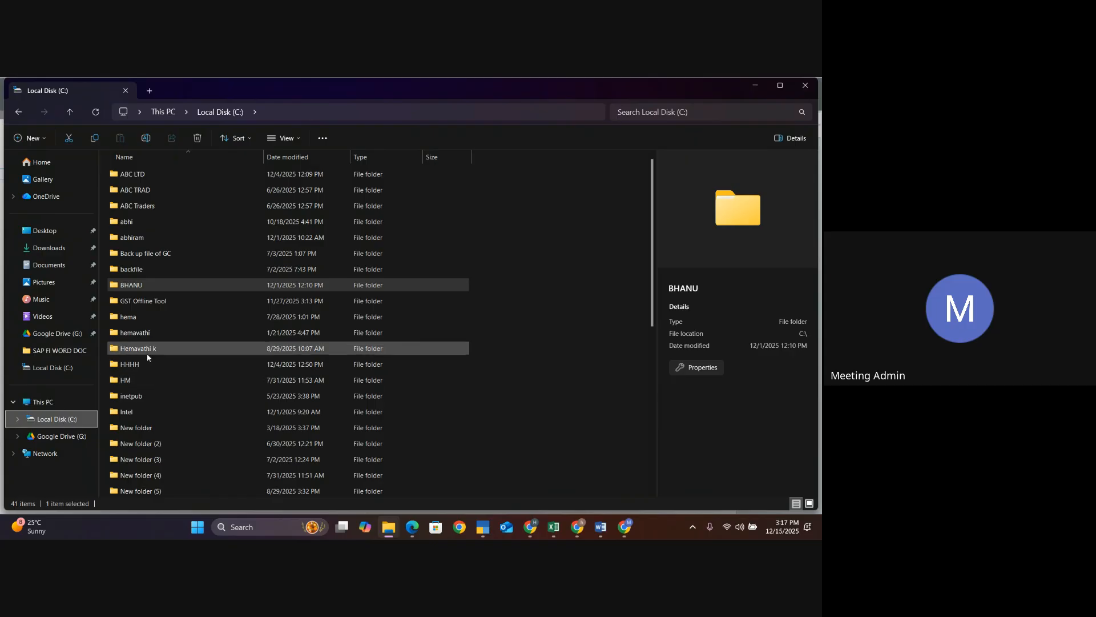
- Browse the HM folder down to Tally Assignment's Backup Tally subfolder, then return to Local Disk (C:)
double_click(133, 381)
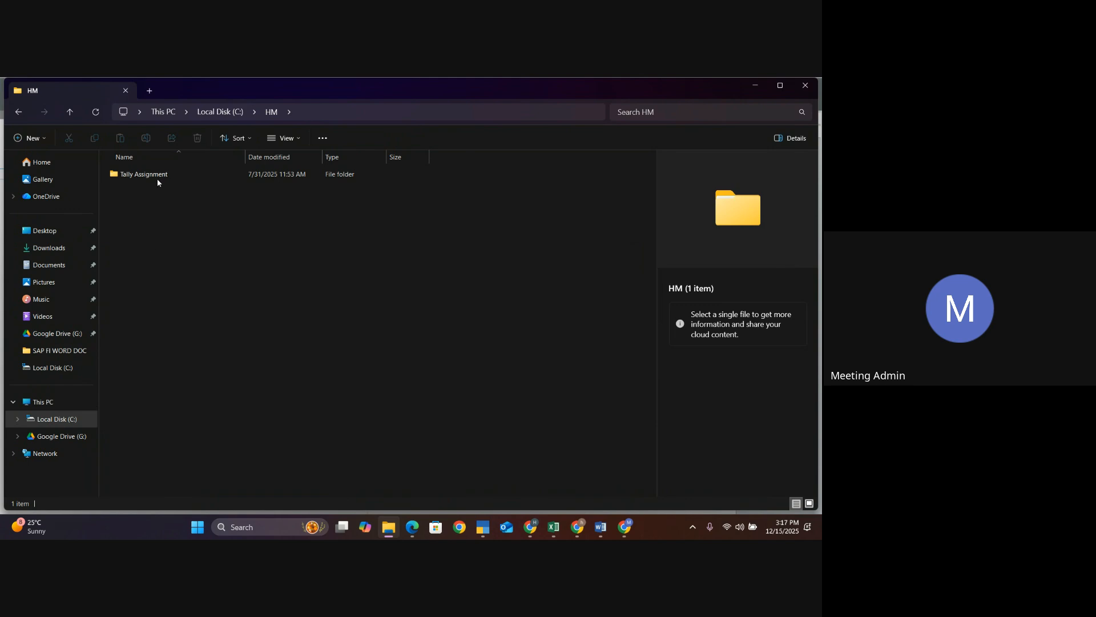
left_click(157, 178)
double_click(159, 174)
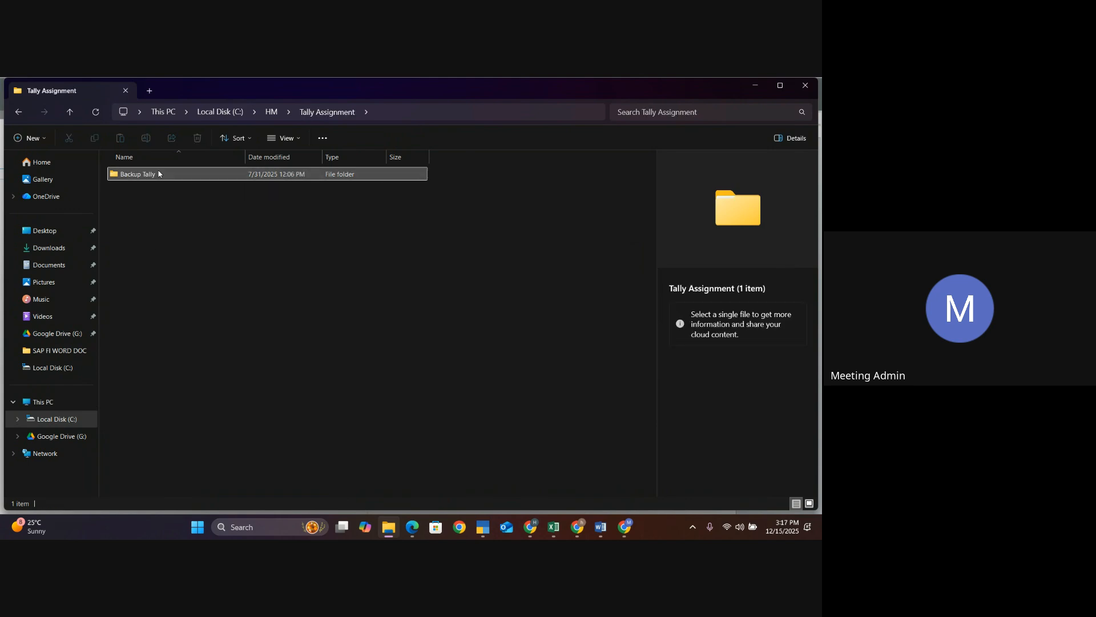
left_click(159, 174)
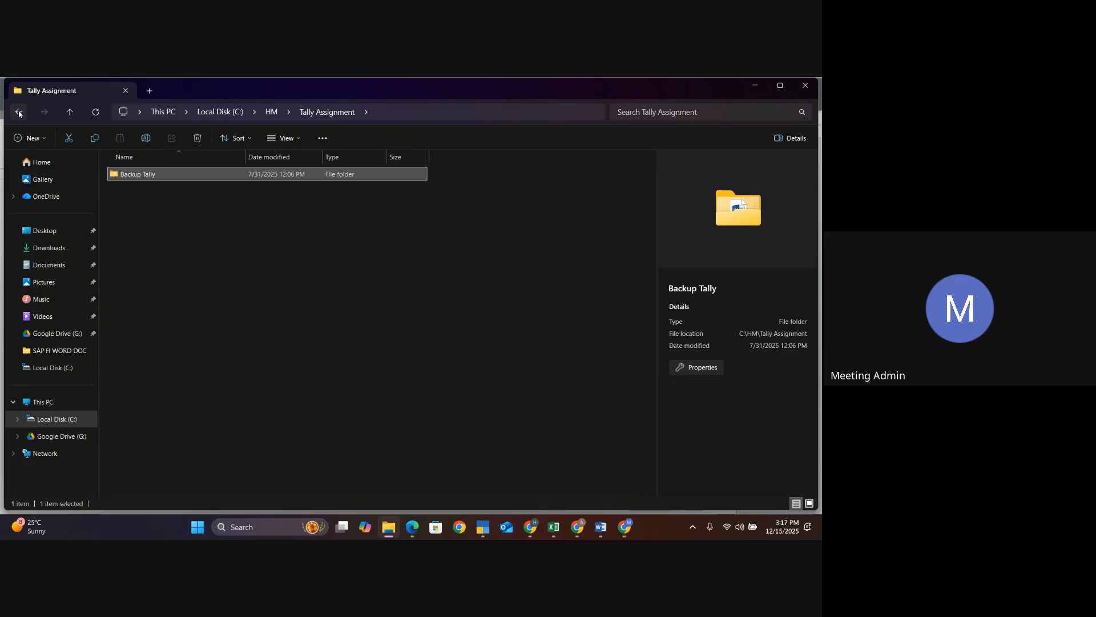
left_click(19, 113)
left_click(19, 112)
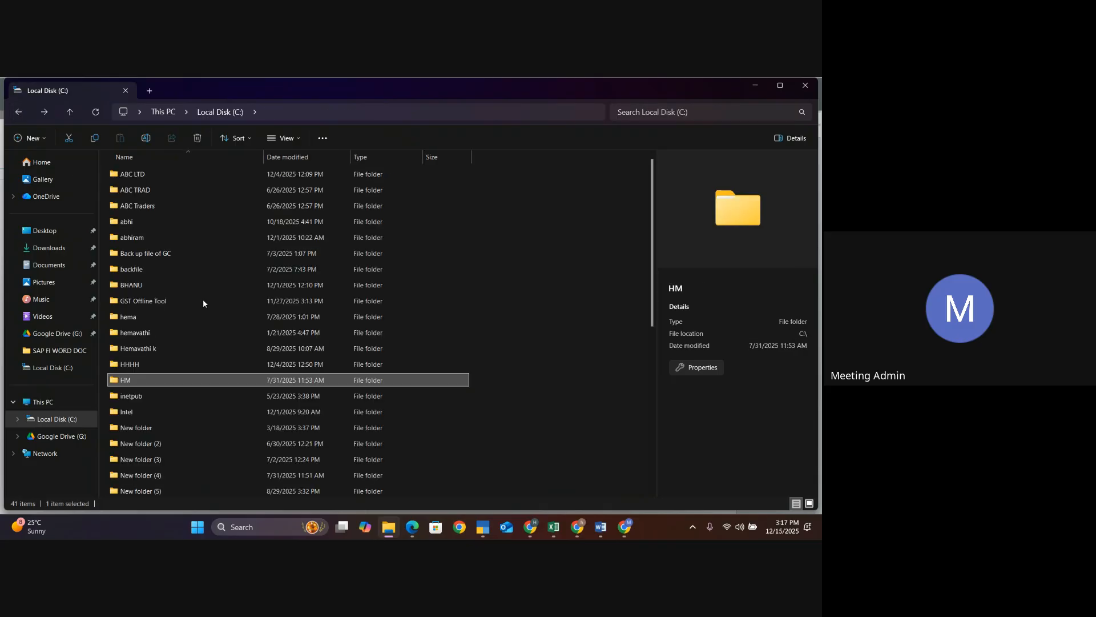
- Open the hemavathi\Tally CAse Study\Tally Data\100029 folder and copy its full path from the address bar
double_click(157, 336)
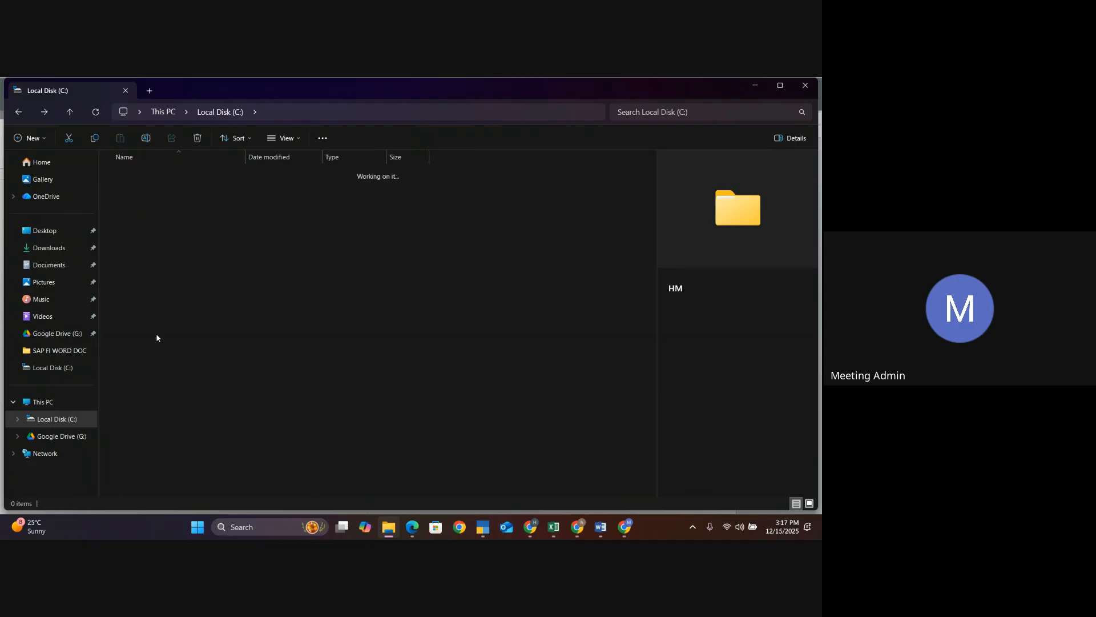
double_click(168, 175)
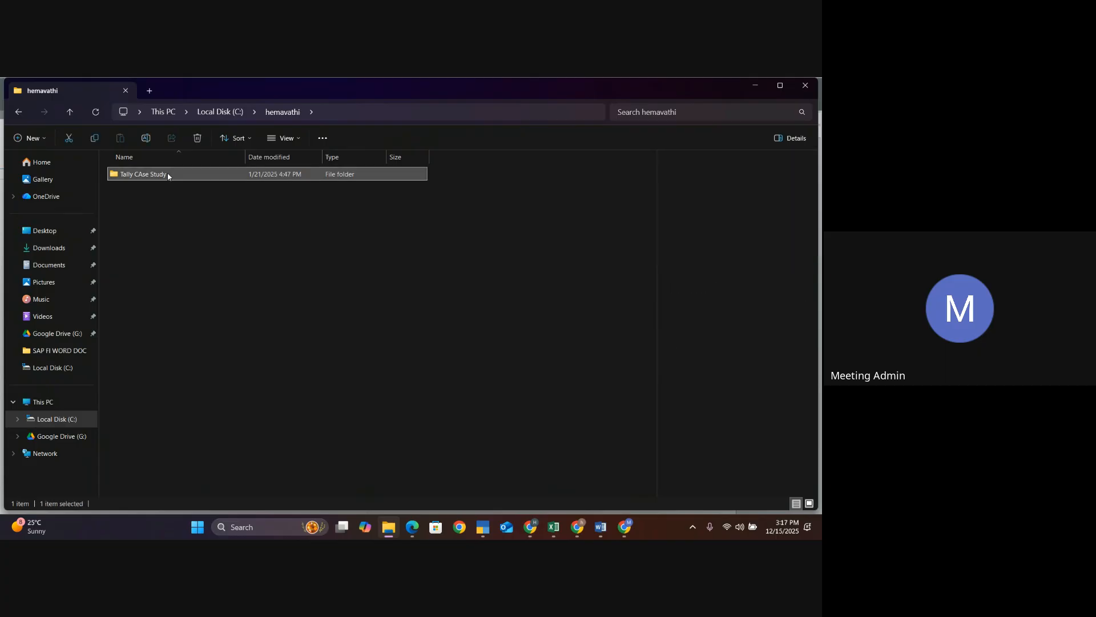
double_click(167, 175)
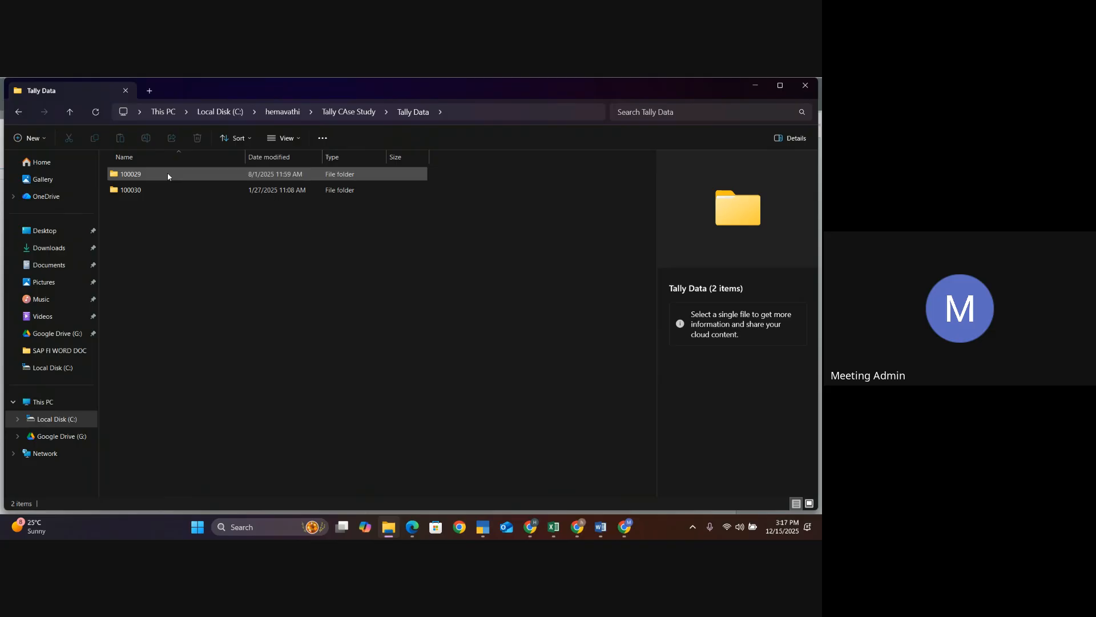
double_click(167, 175)
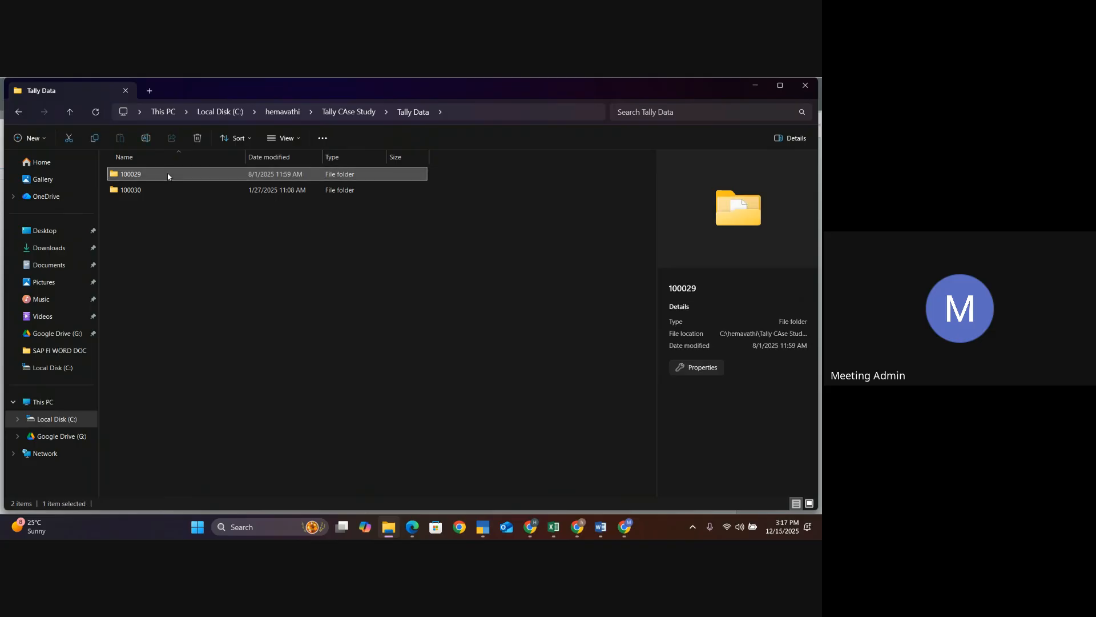
left_click(489, 115)
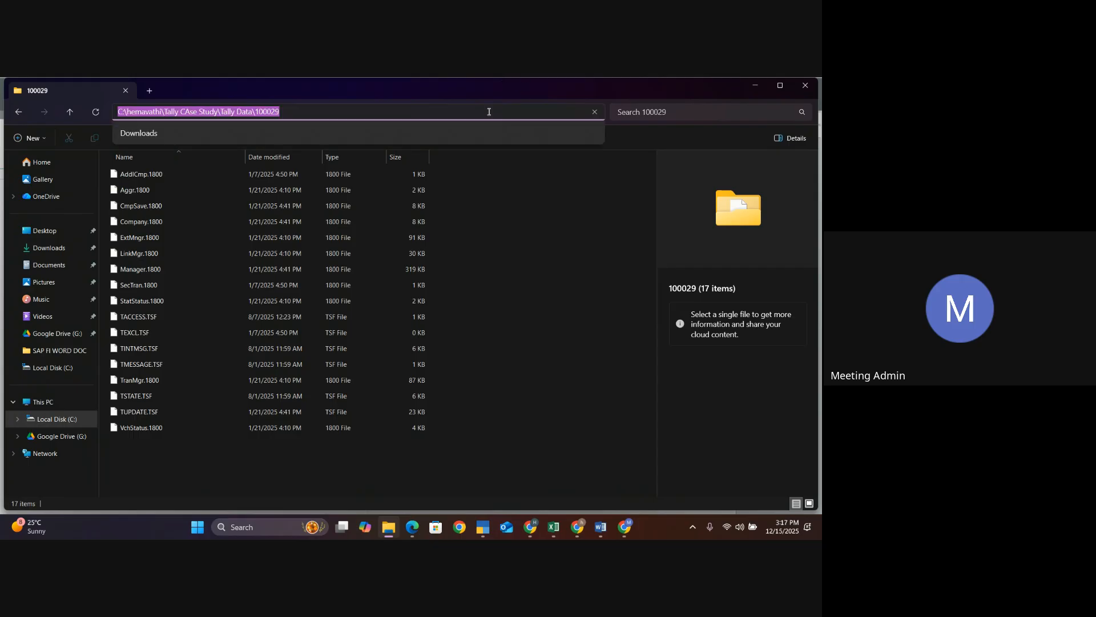
key("Escape")
- In TallyPrime, select a company by specifying the copied path C:\hemavathi\Tally CAse Study\Tally Data\100029
key("alt+Tab")
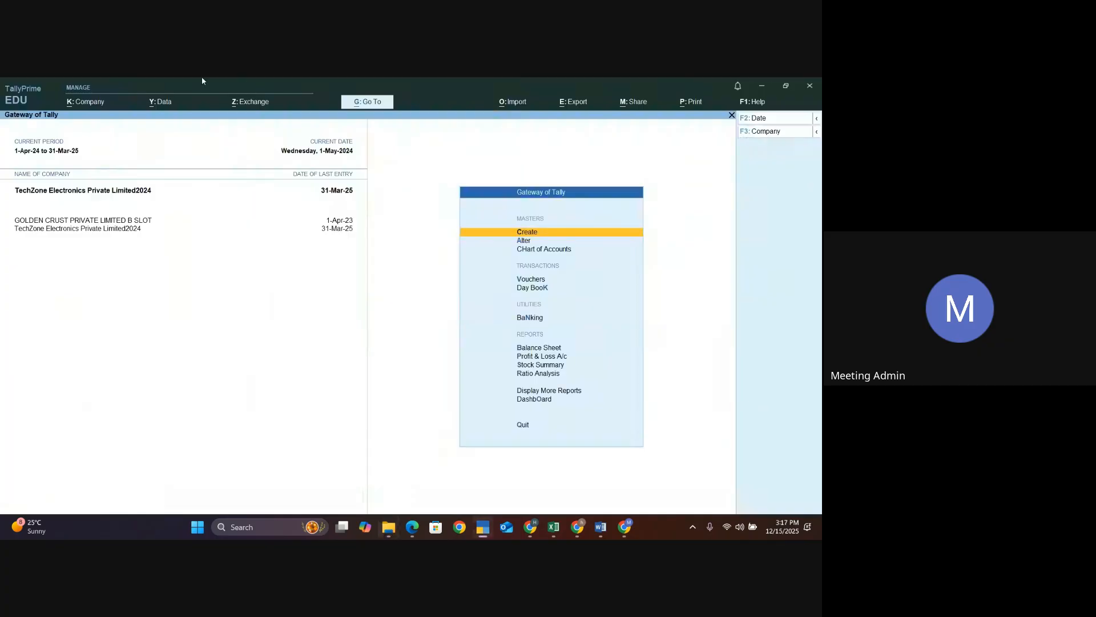
left_click(94, 103)
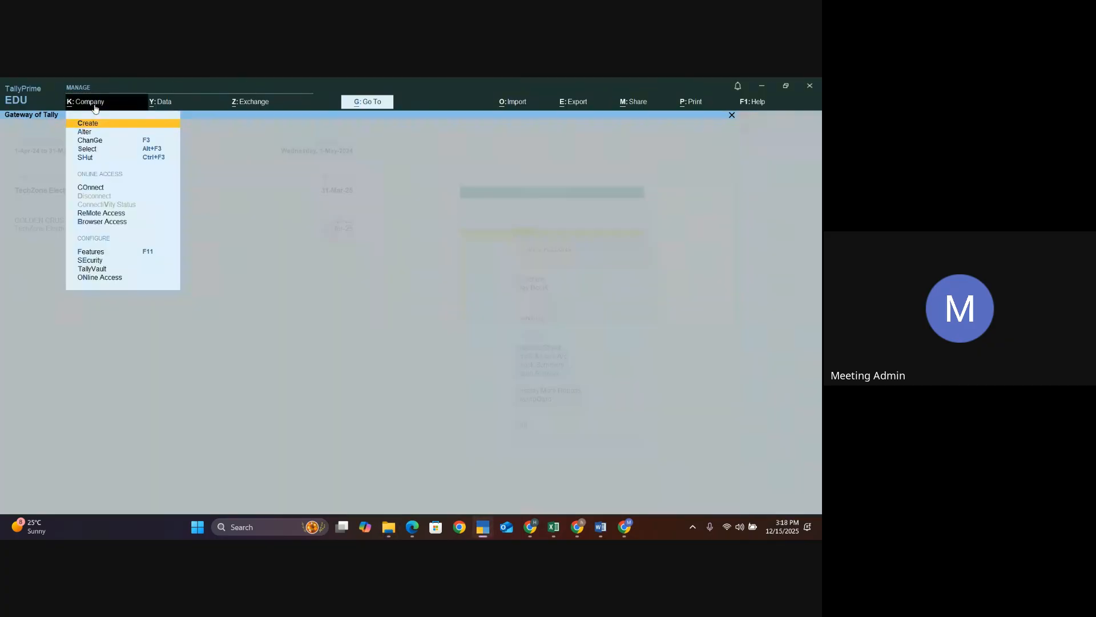
left_click(87, 150)
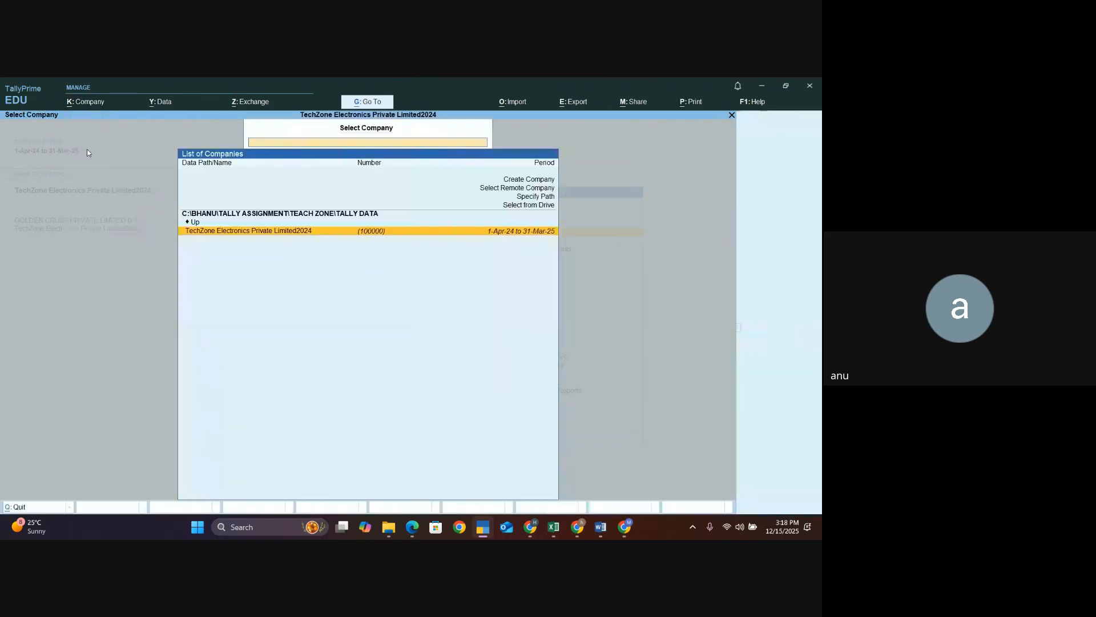
key("Up")
key("Up")
key("Up")
key("Up")
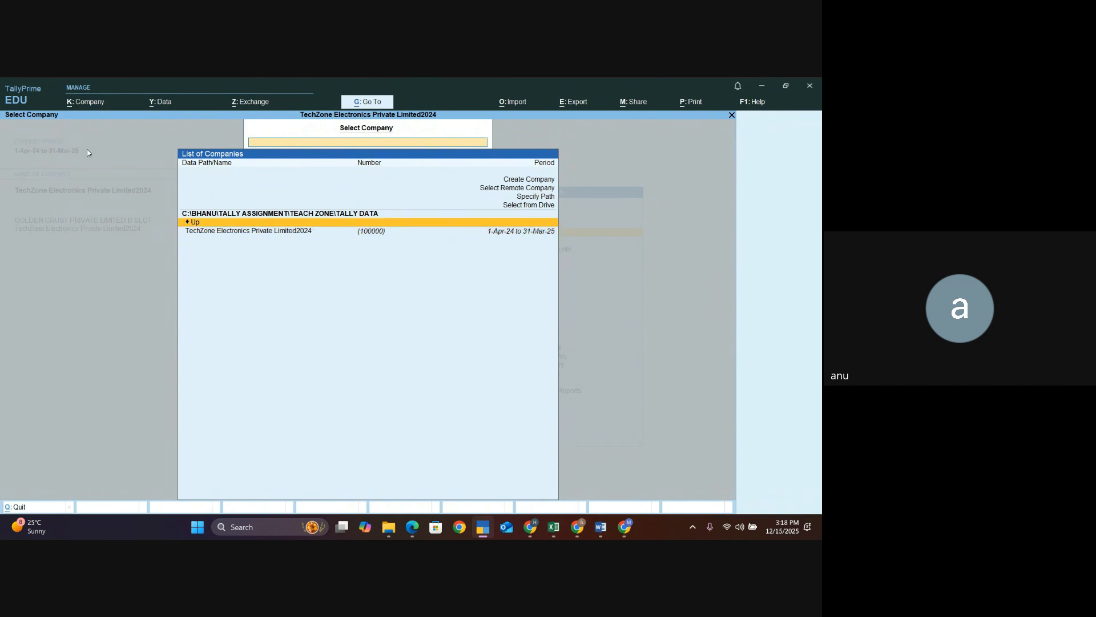
key("Return")
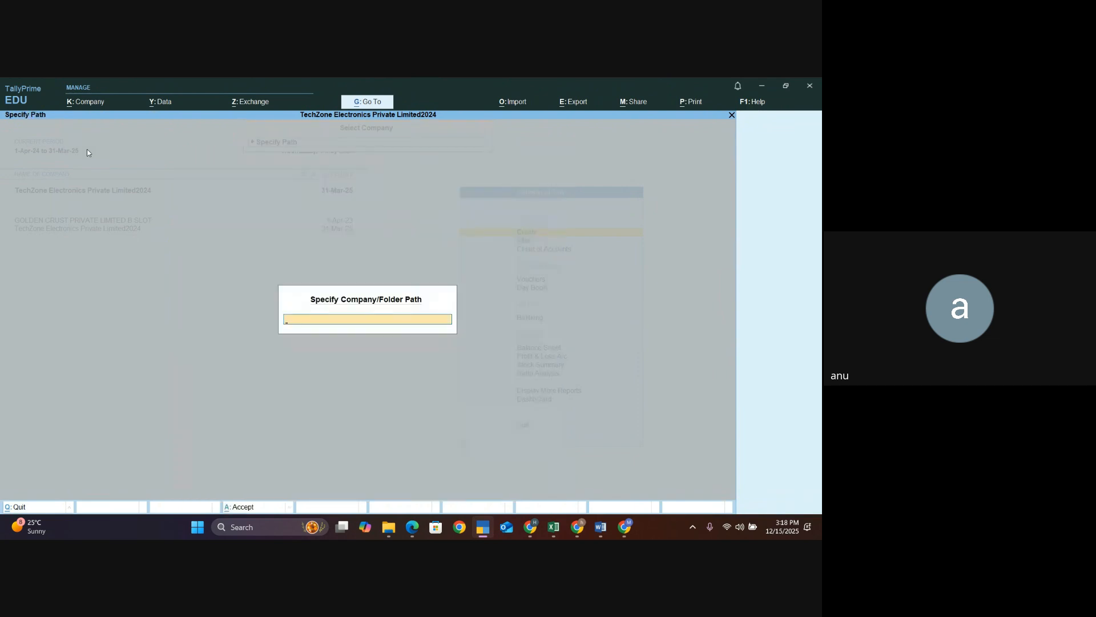
key("ctrl+v")
key("Return")
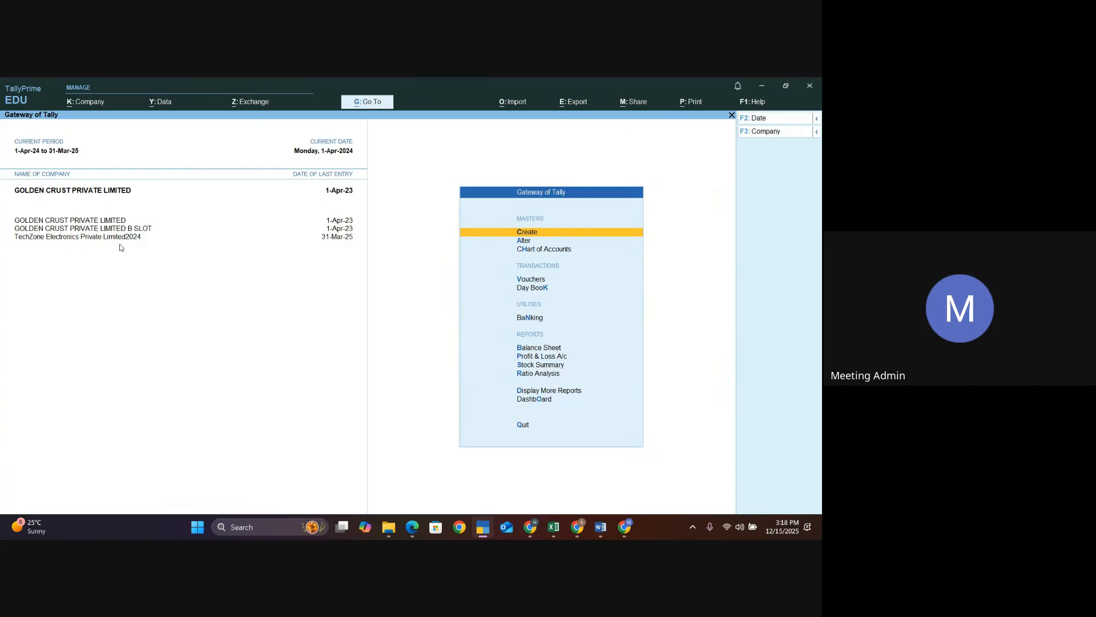
- Look through the folders on Local Disk (C:), including abhi\tally assignment, for another company data folder
key("alt+Tab")
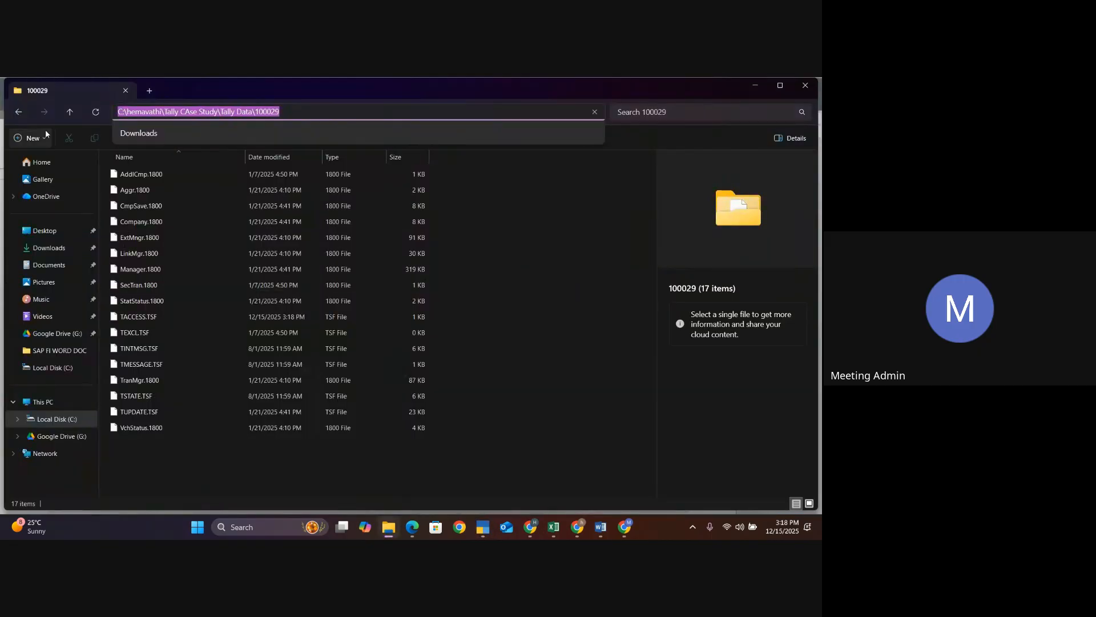
left_click(19, 113)
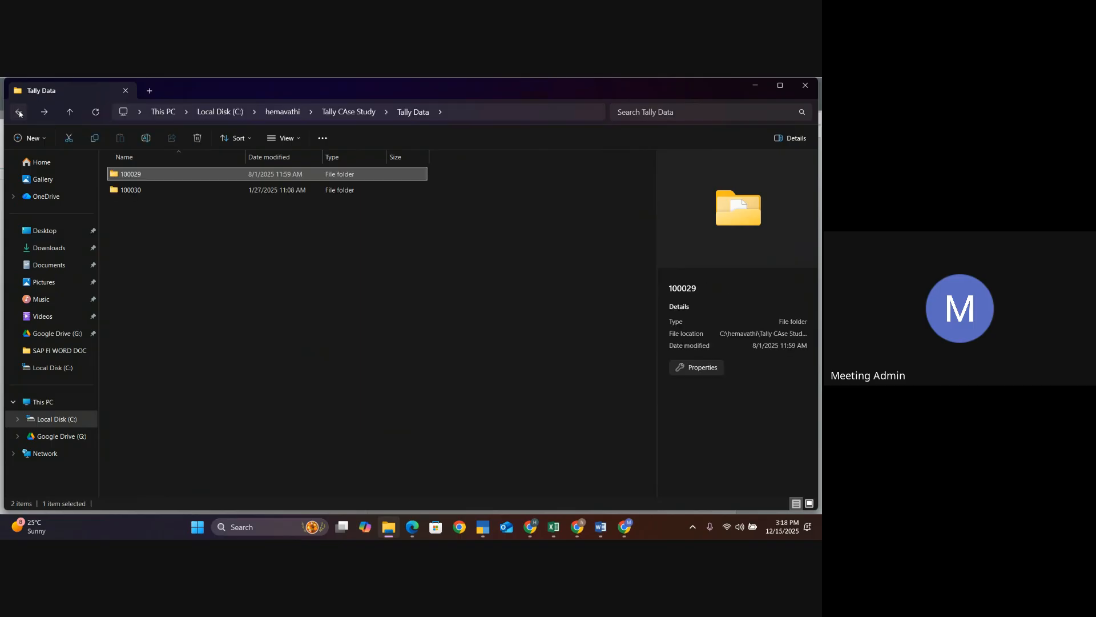
left_click(20, 112)
left_click(20, 112)
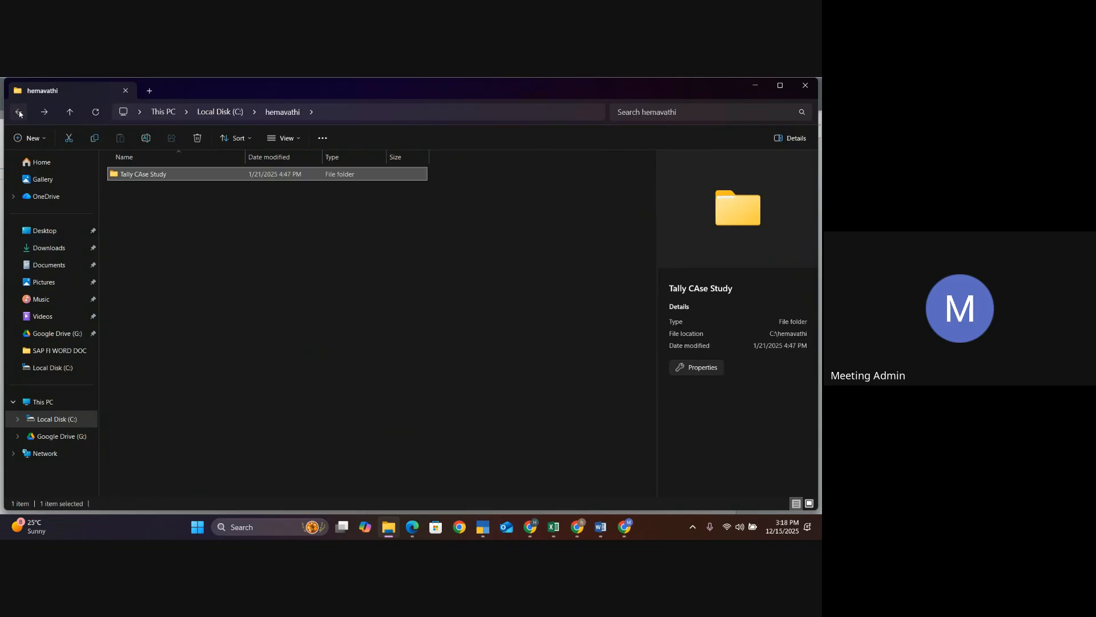
left_click(20, 113)
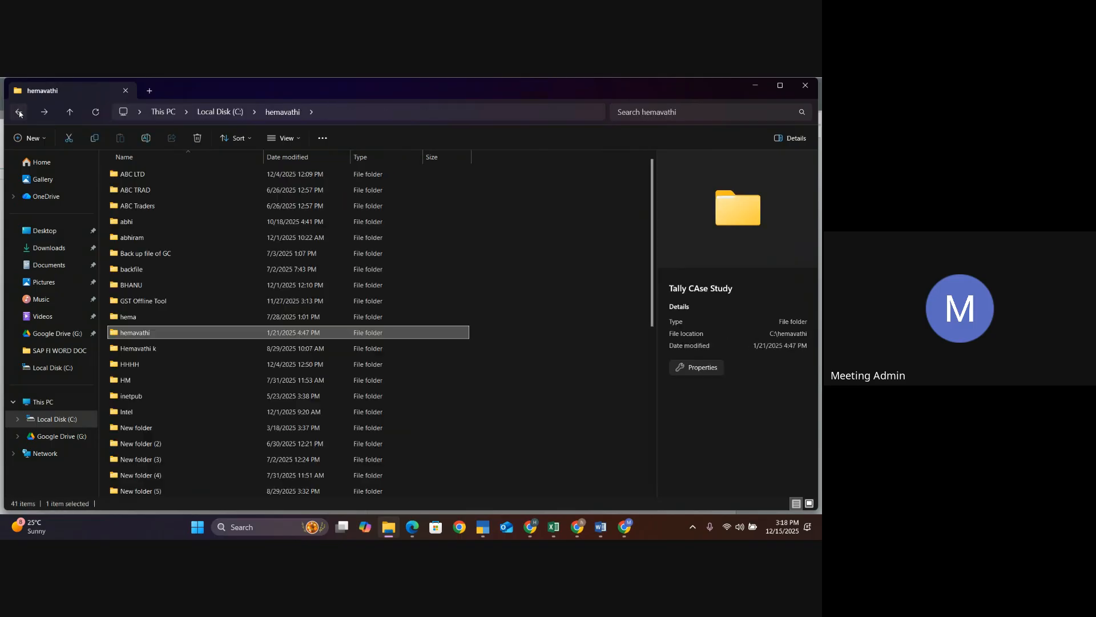
left_click(189, 427)
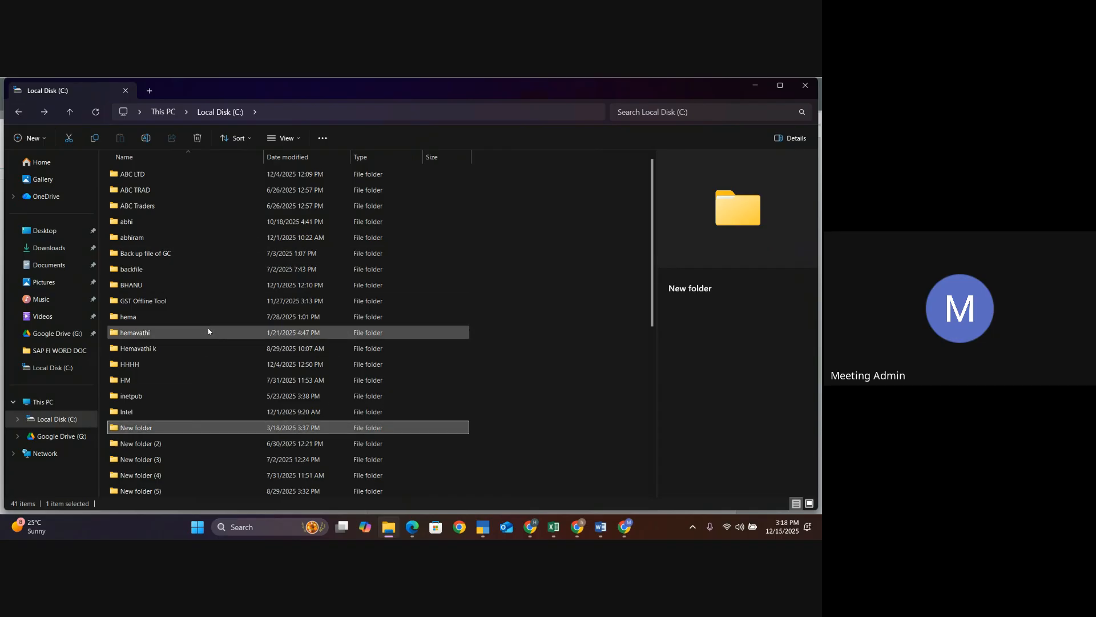
double_click(163, 223)
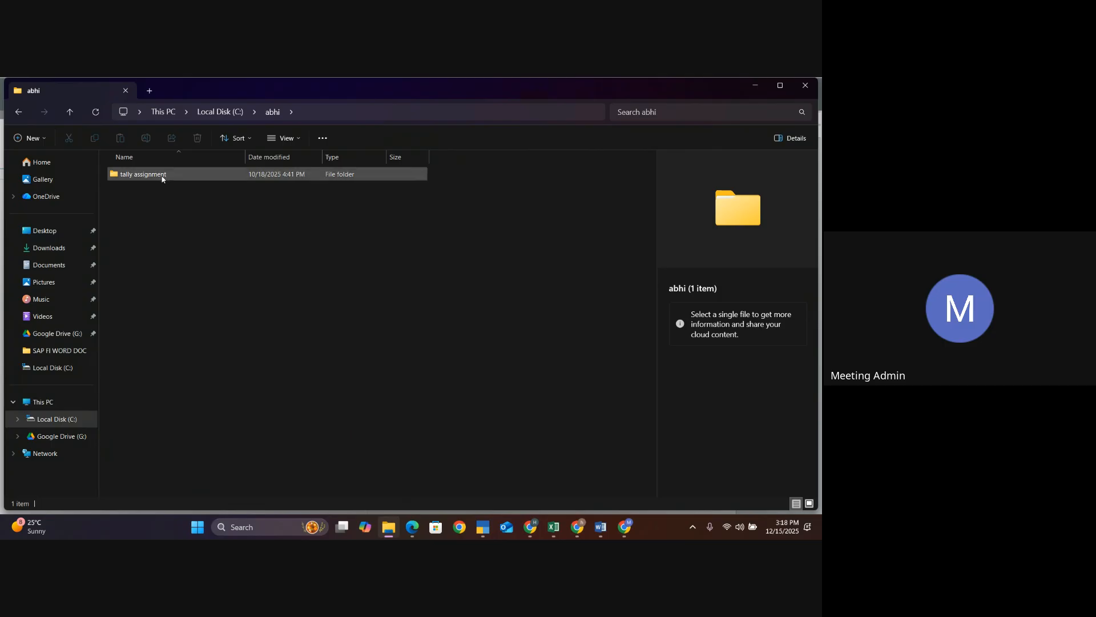
double_click(162, 176)
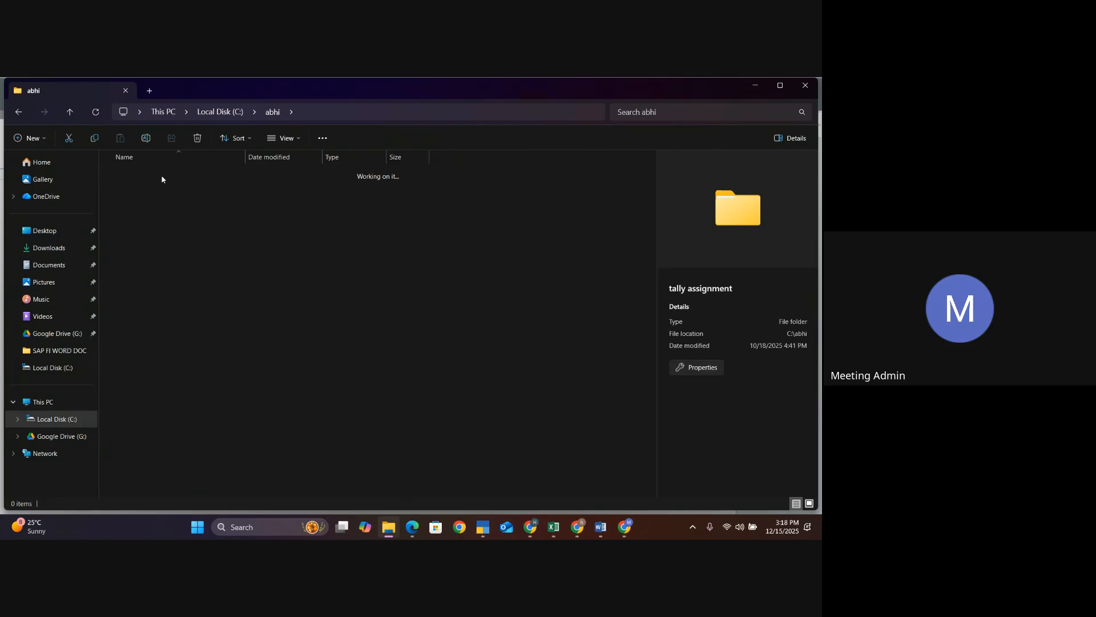
left_click(17, 117)
left_click(17, 117)
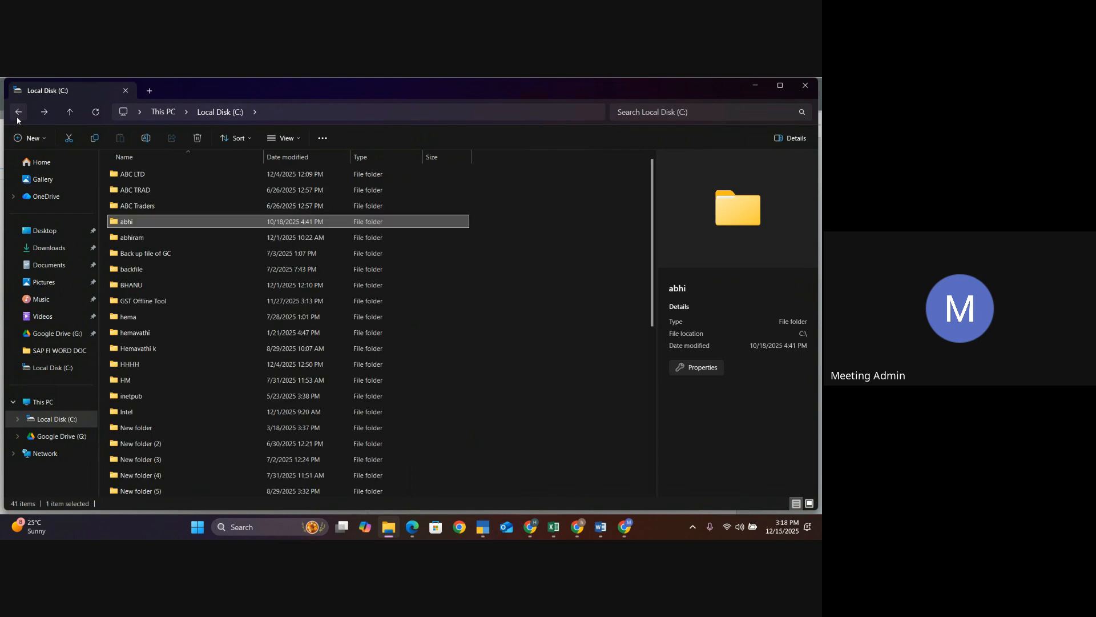
scroll(232, 382, "down", 4)
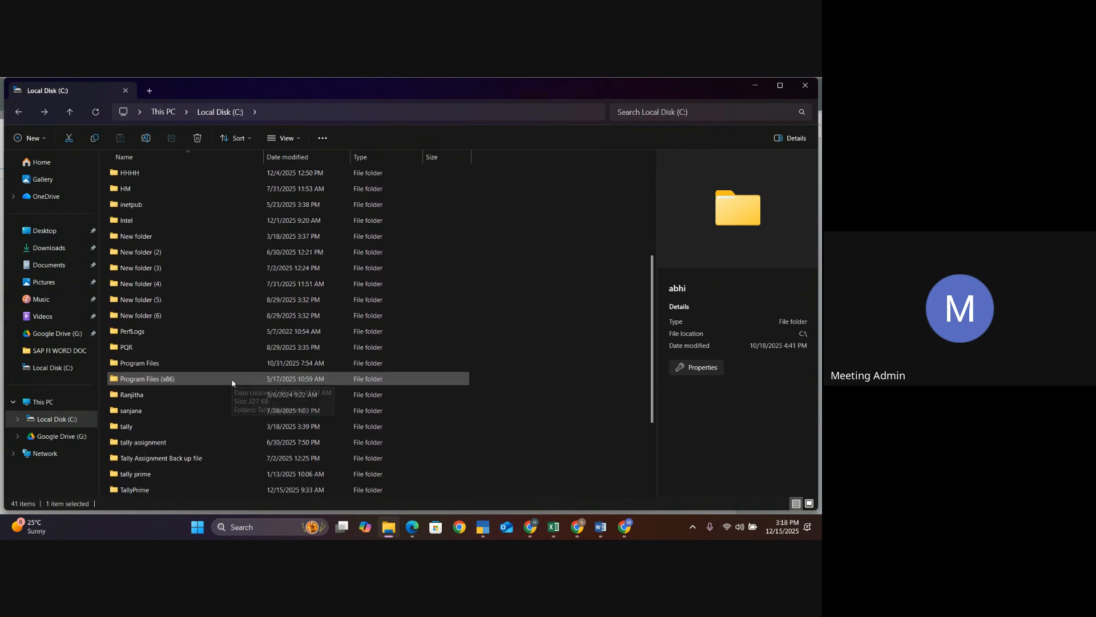
scroll(232, 382, "down", 1)
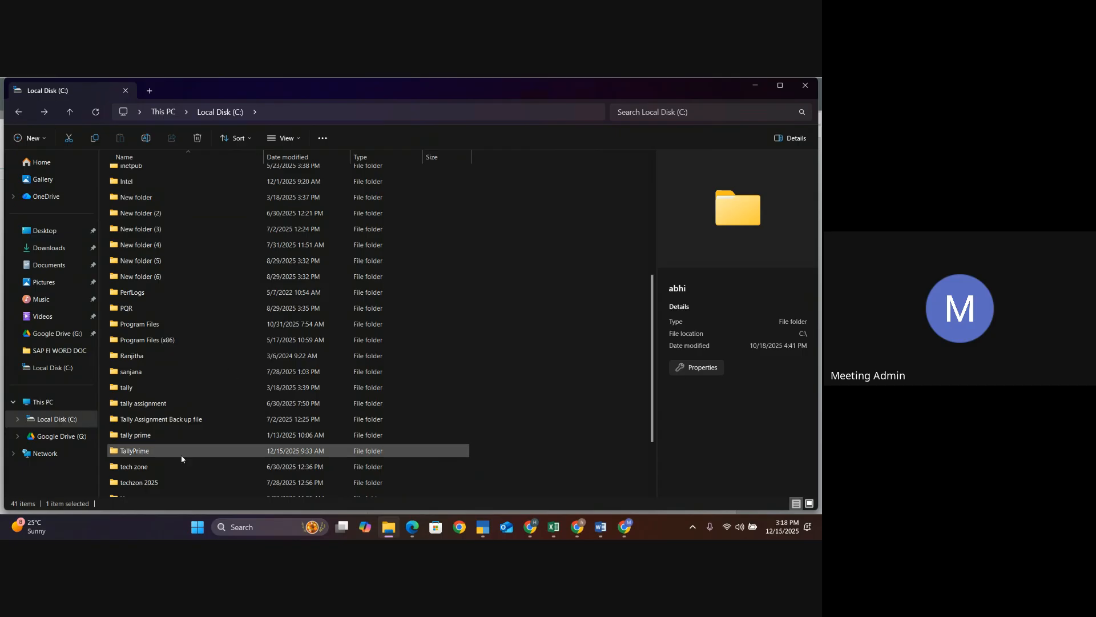
scroll(167, 450, "down", 2)
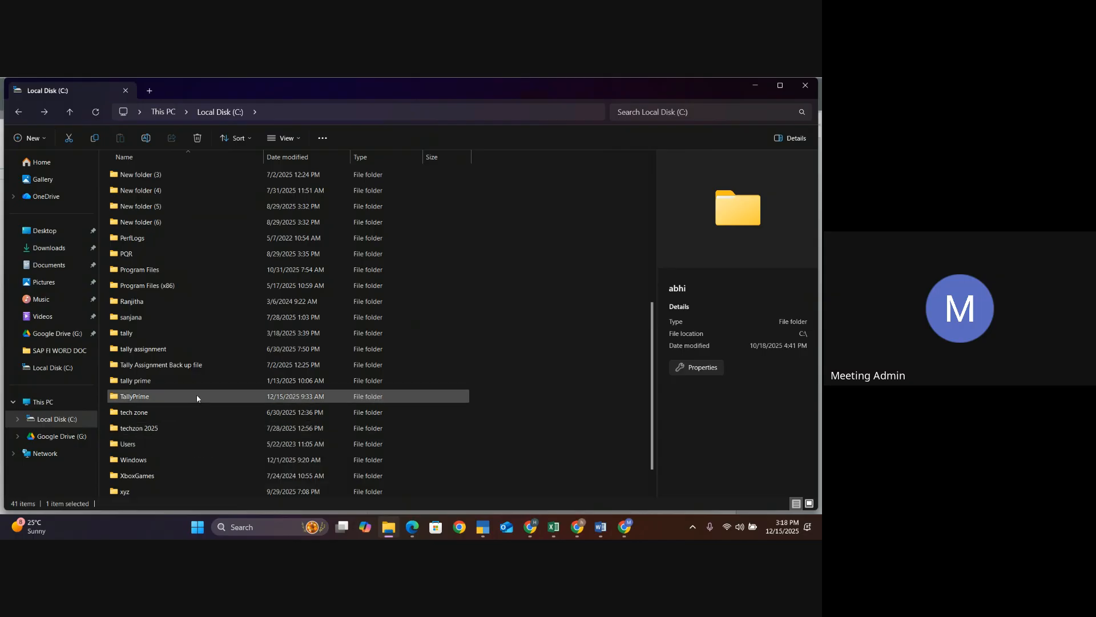
- Open the tally assignment\100000 folder and copy its path C:\tally assignment\100000
double_click(158, 352)
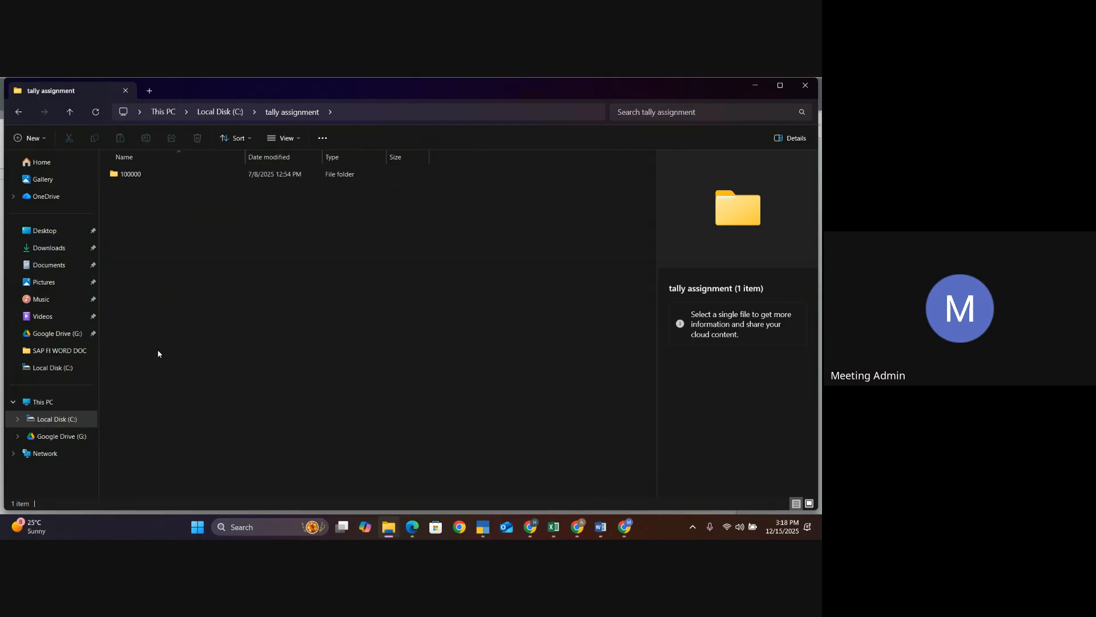
double_click(136, 172)
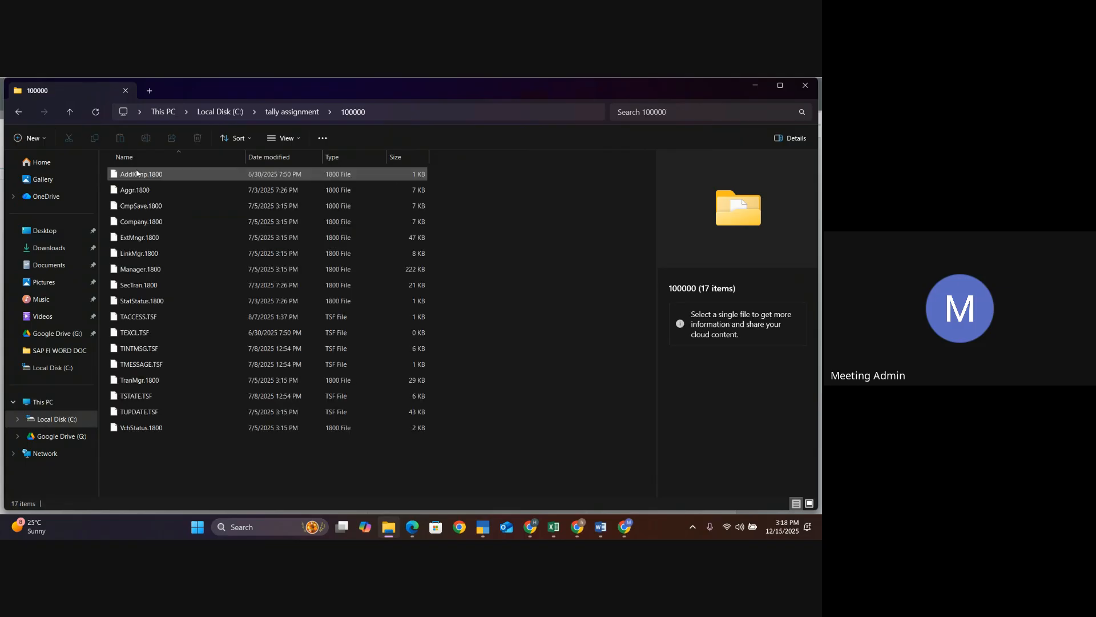
left_click(393, 114)
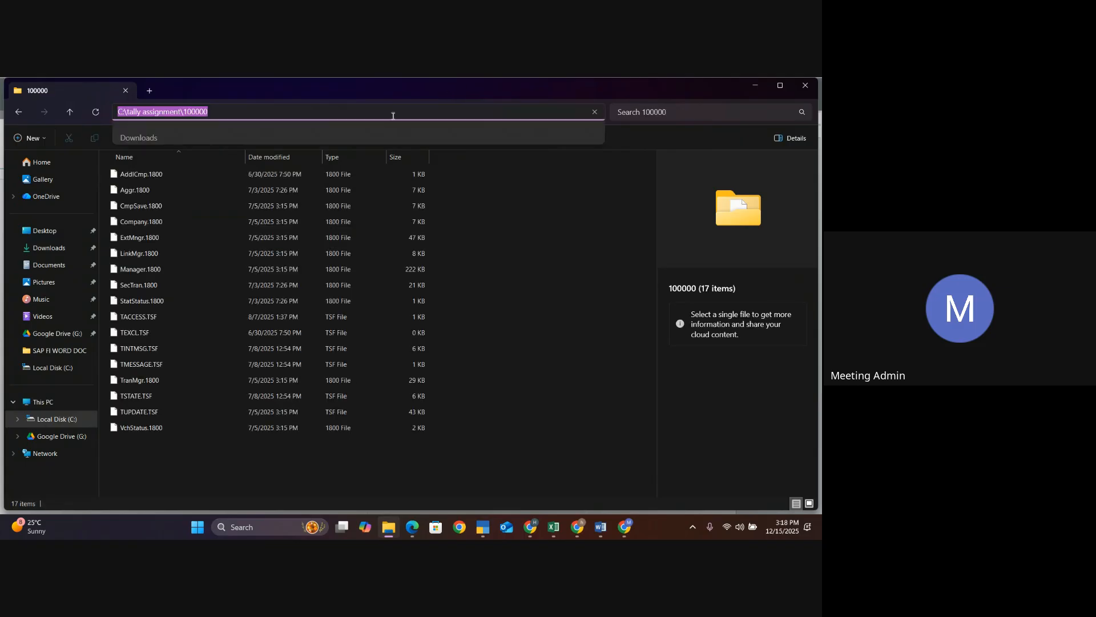
- In TallyPrime, select a company by specifying the path C:\tally assignment\100000
key("alt+Tab")
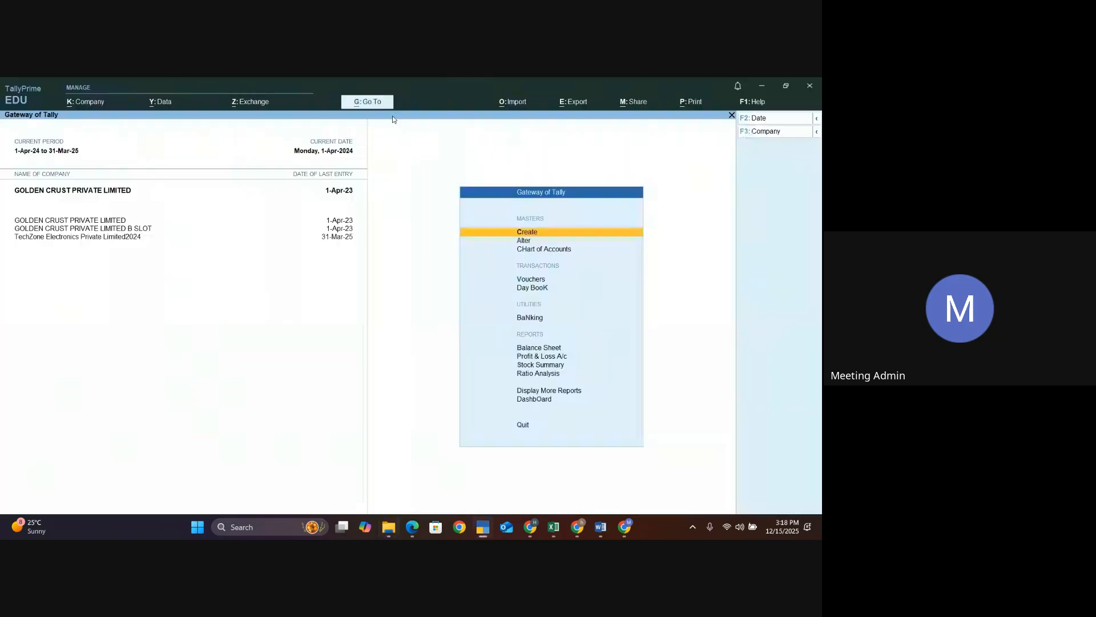
left_click(89, 105)
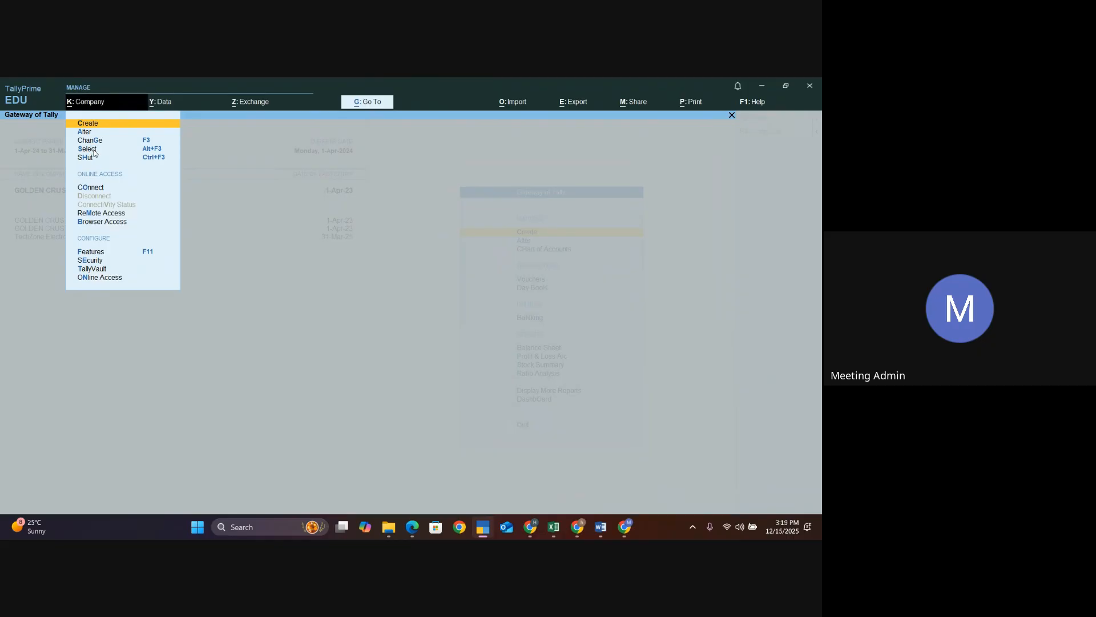
key("Up")
key("Up")
key("Up")
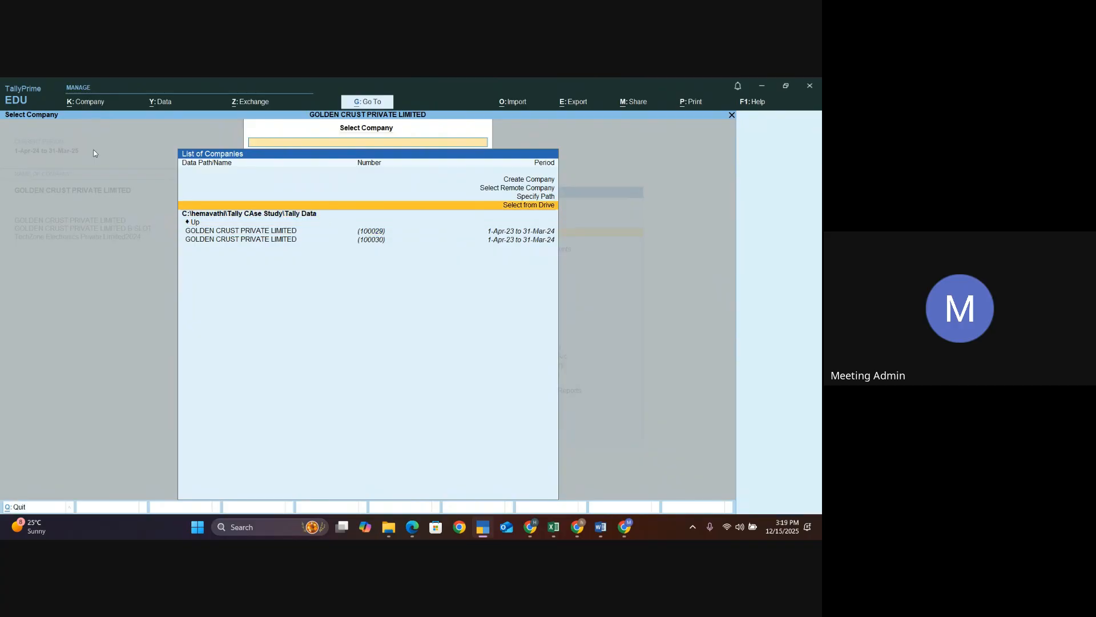
key("Return")
key("ctrl+alt+v")
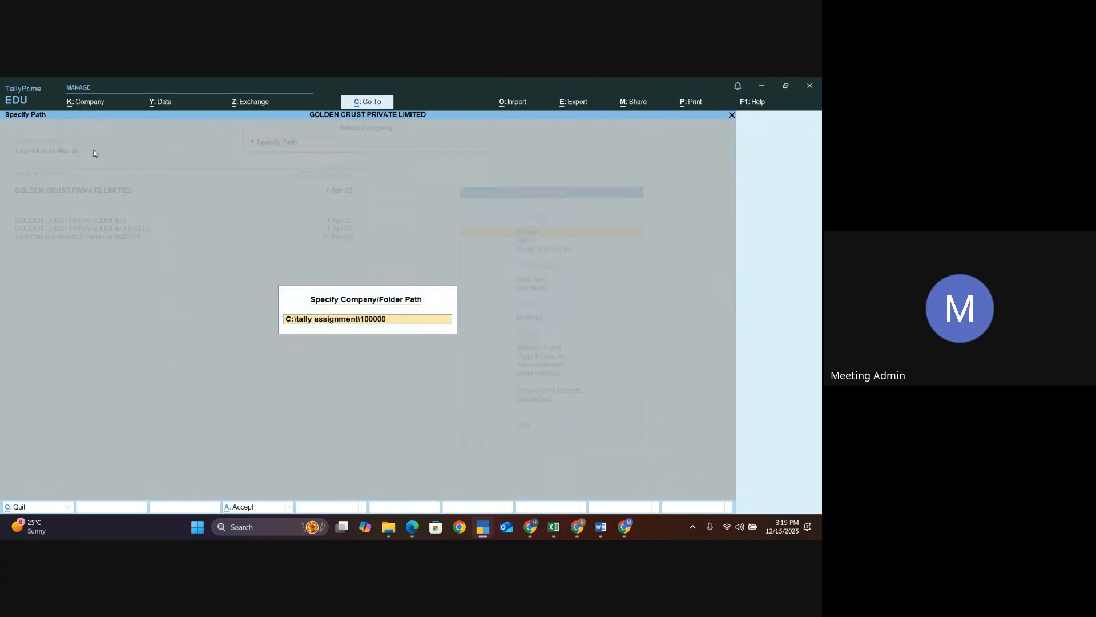
key("Return")
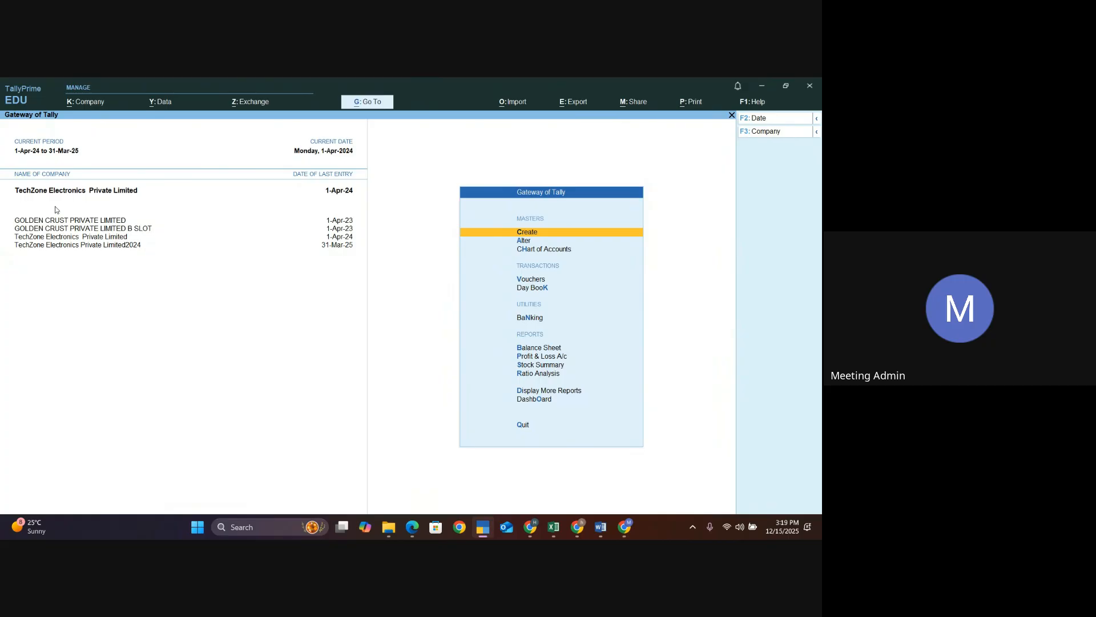
- Enable Cost Centres in the company features of TechZone Electronics Private Limited and accept the change
key("F3")
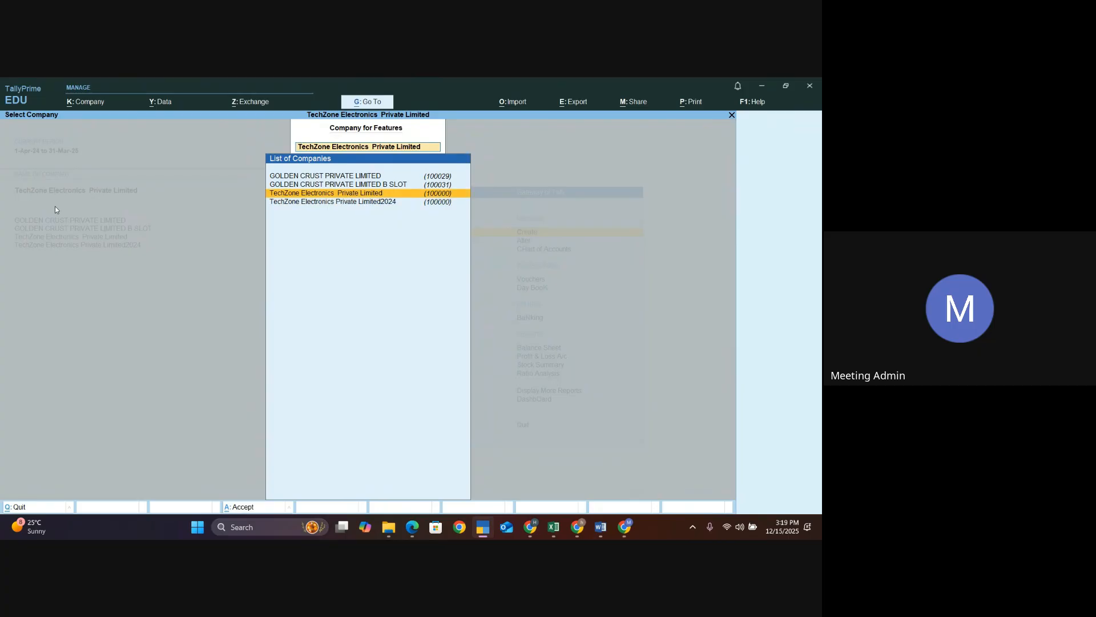
key("Return")
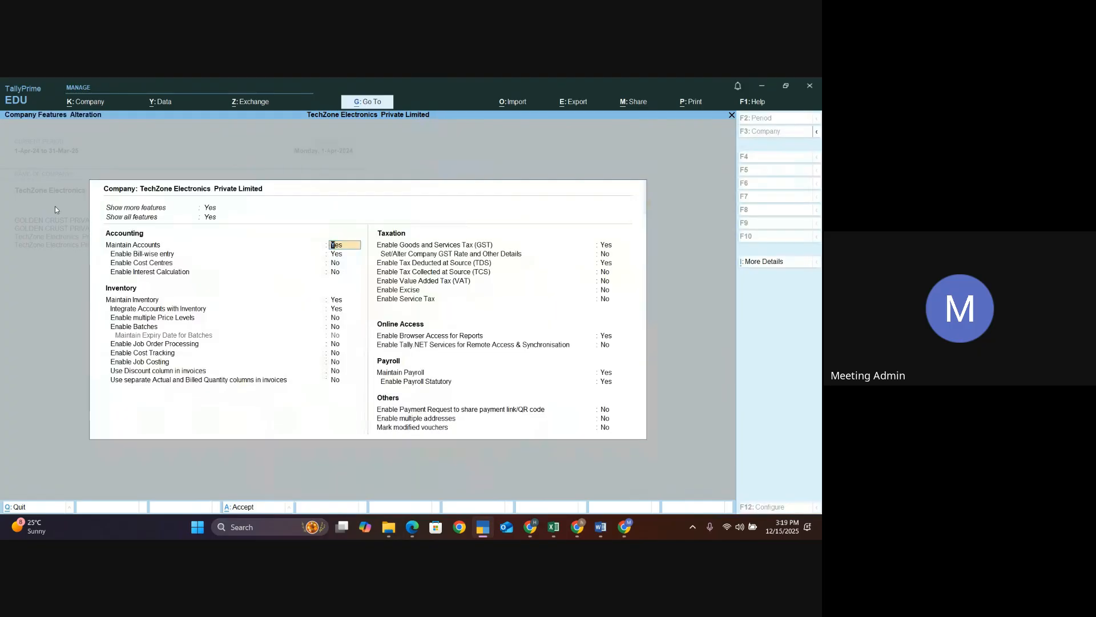
key("Return")
key("Return")
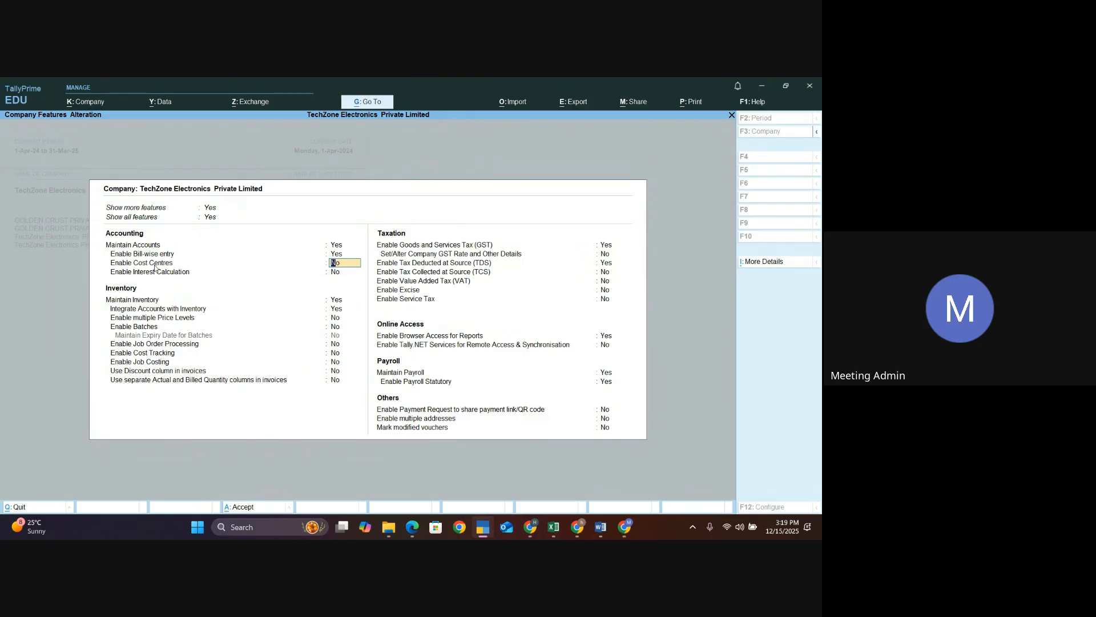
type("yes")
key("ctrl+a")
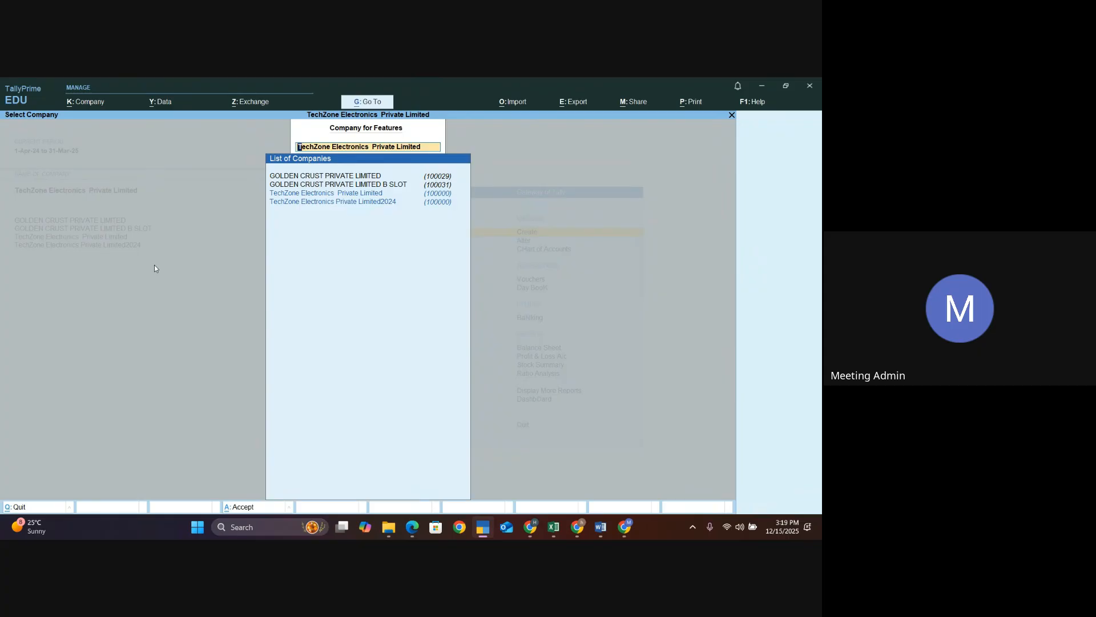
key("BackSpace")
key("Escape")
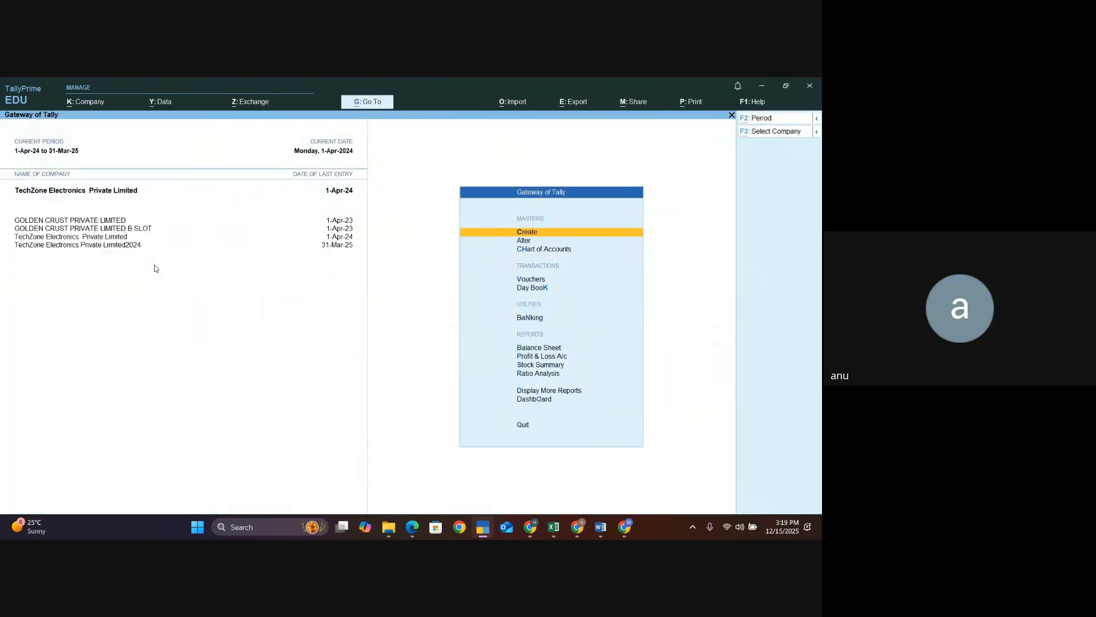
- Reopen the company features of TechZone Electronics Private Limited to check the Enable Cost Centres setting, then close them
key("alt+Tab")
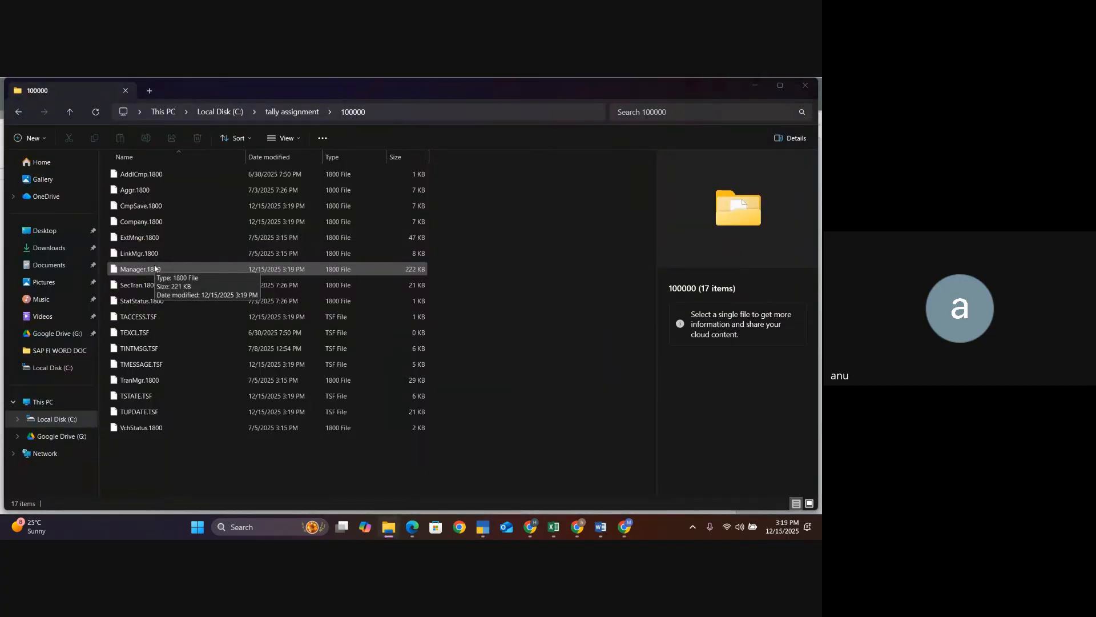
key("alt+Tab")
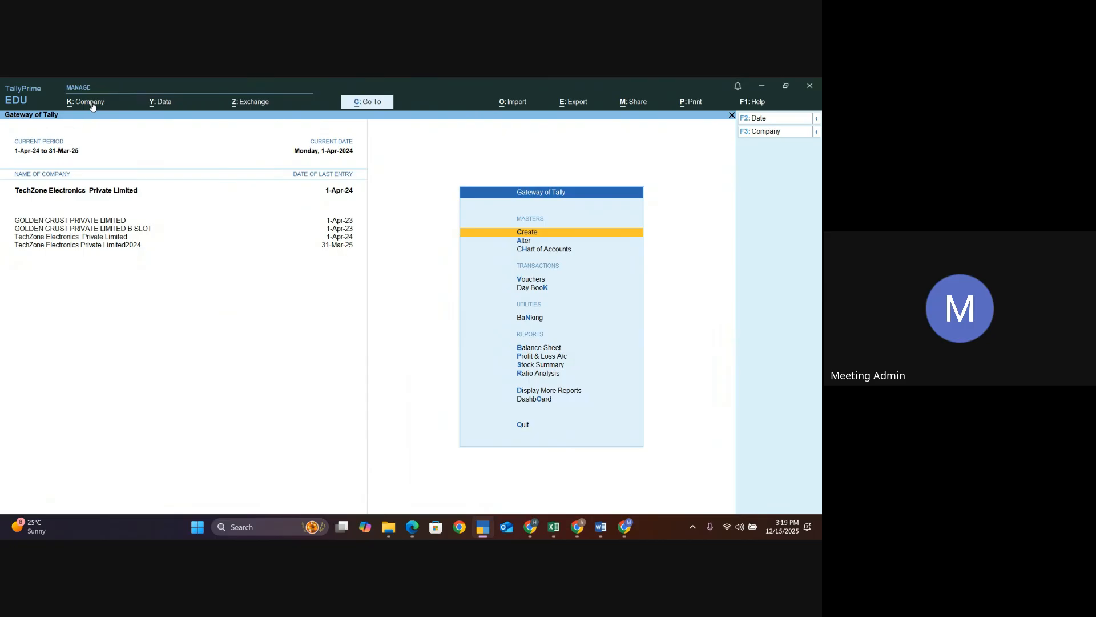
key("F11")
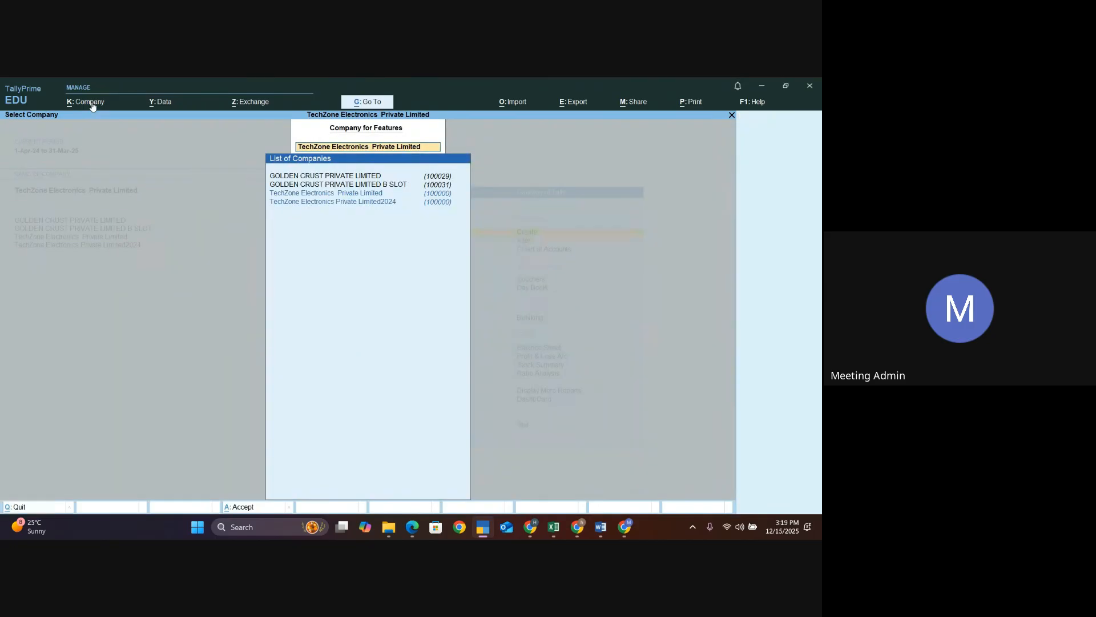
key("Down")
key("Up")
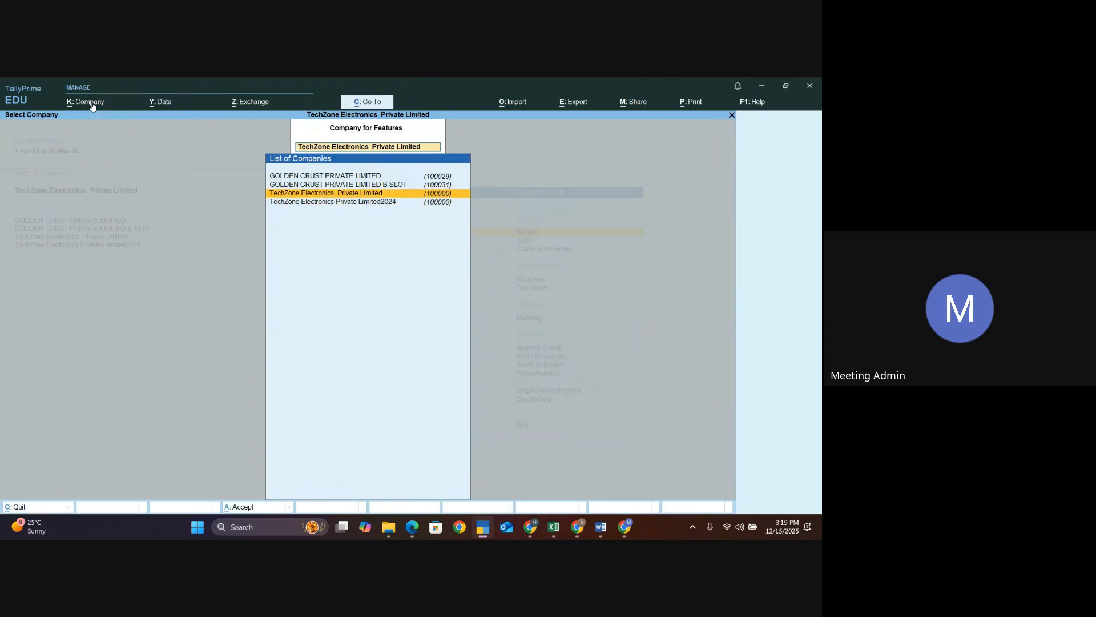
key("Return")
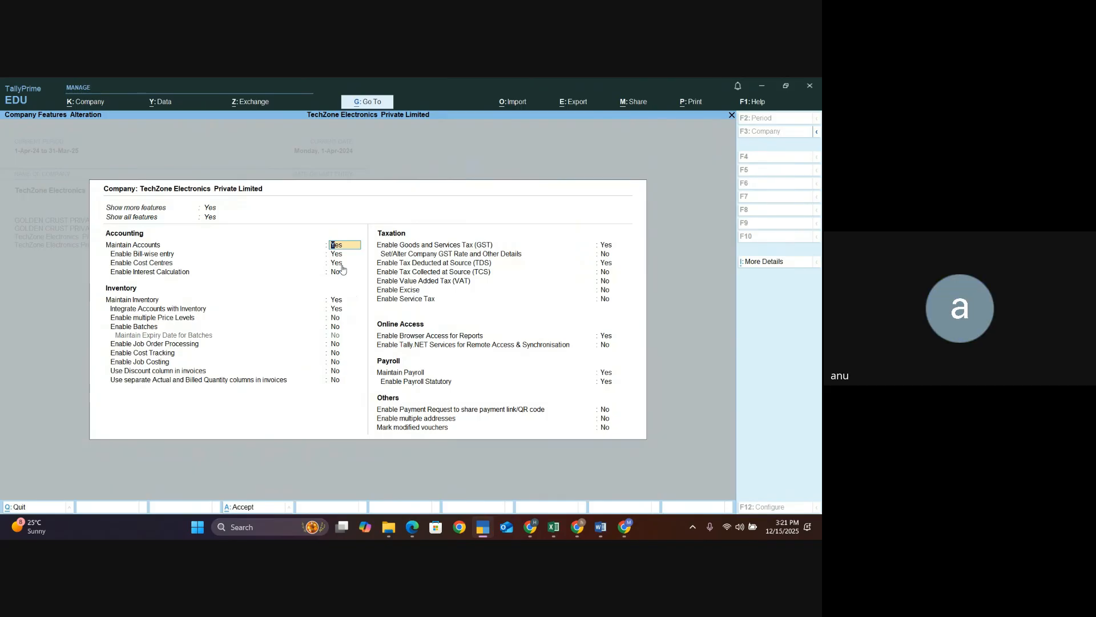
key("F3")
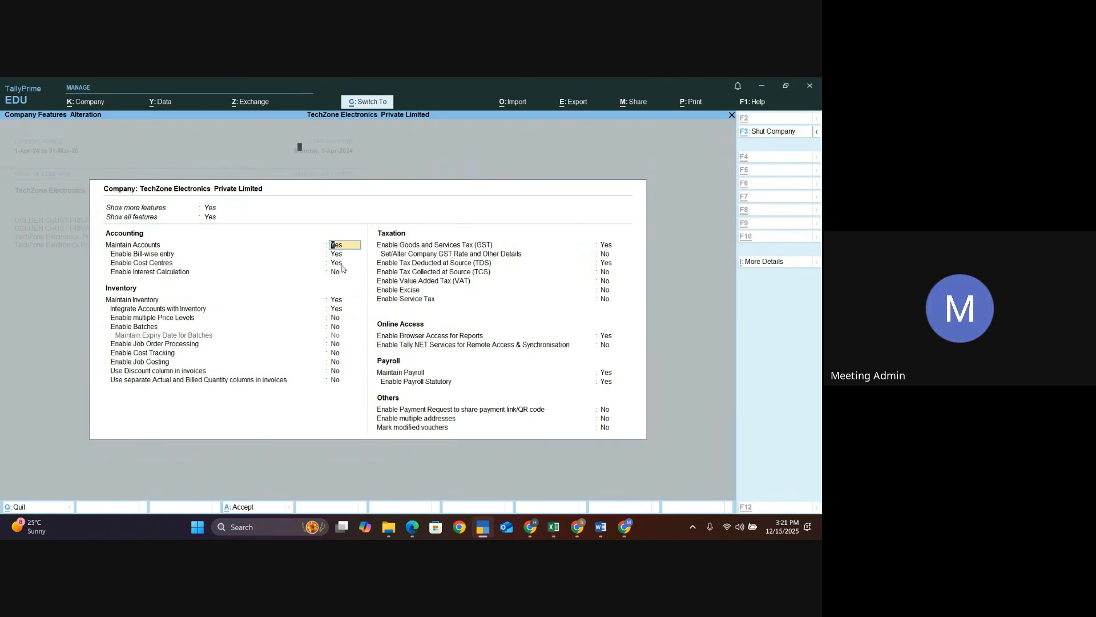
key("Escape")
key("Escape")
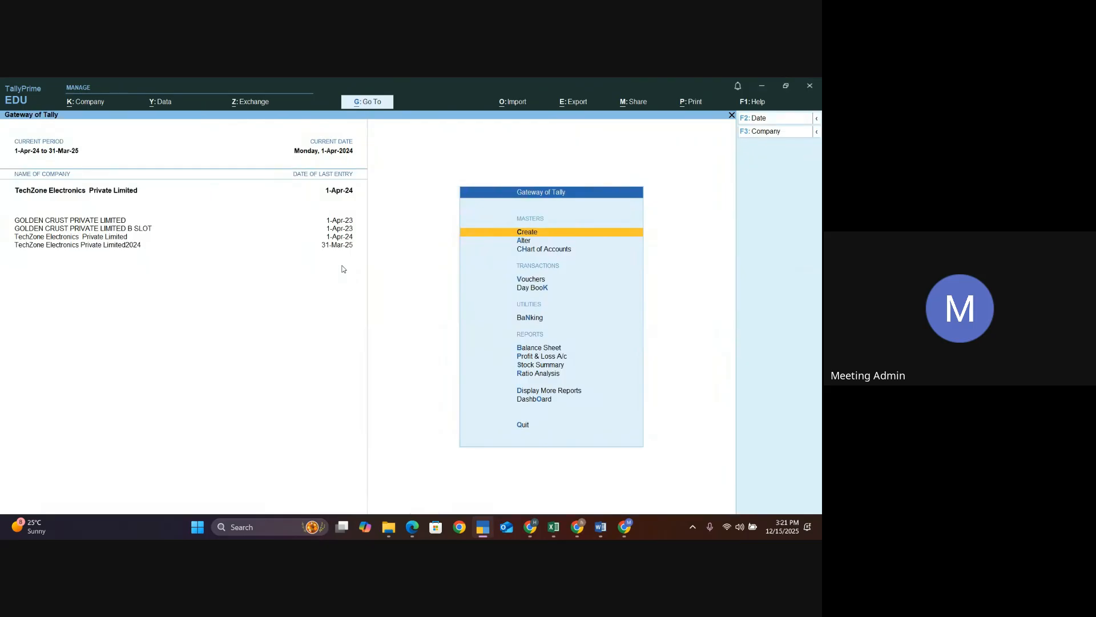
- Switch to the FP_Tally Prime 10_Cost category and Cost centre presentation in the browser
key("alt+Tab")
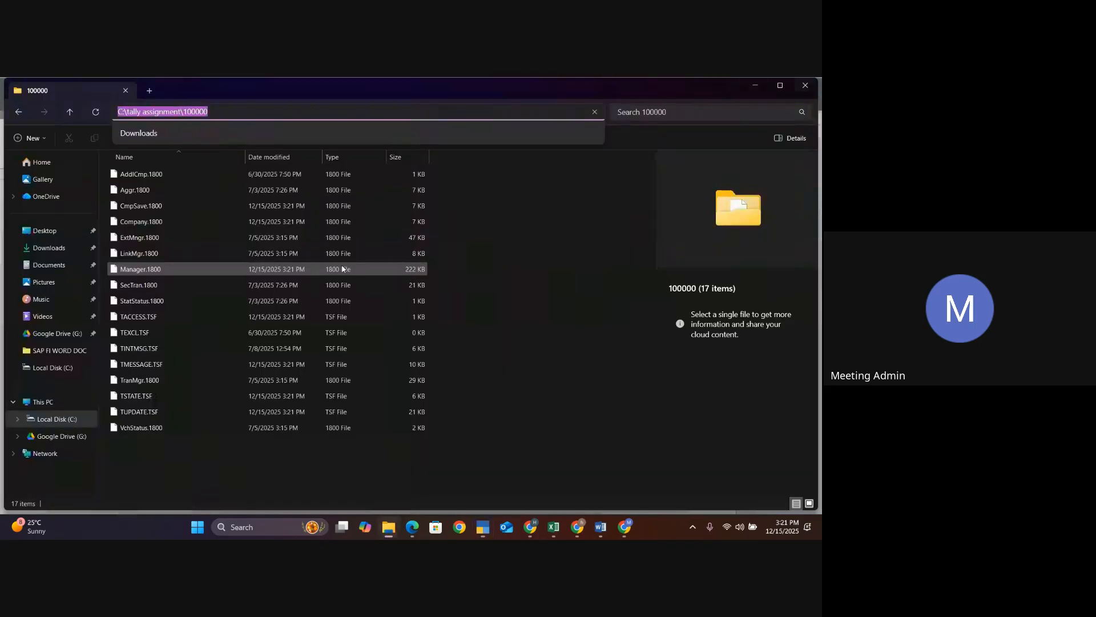
key("alt+Tab")
mouse_move(530, 527)
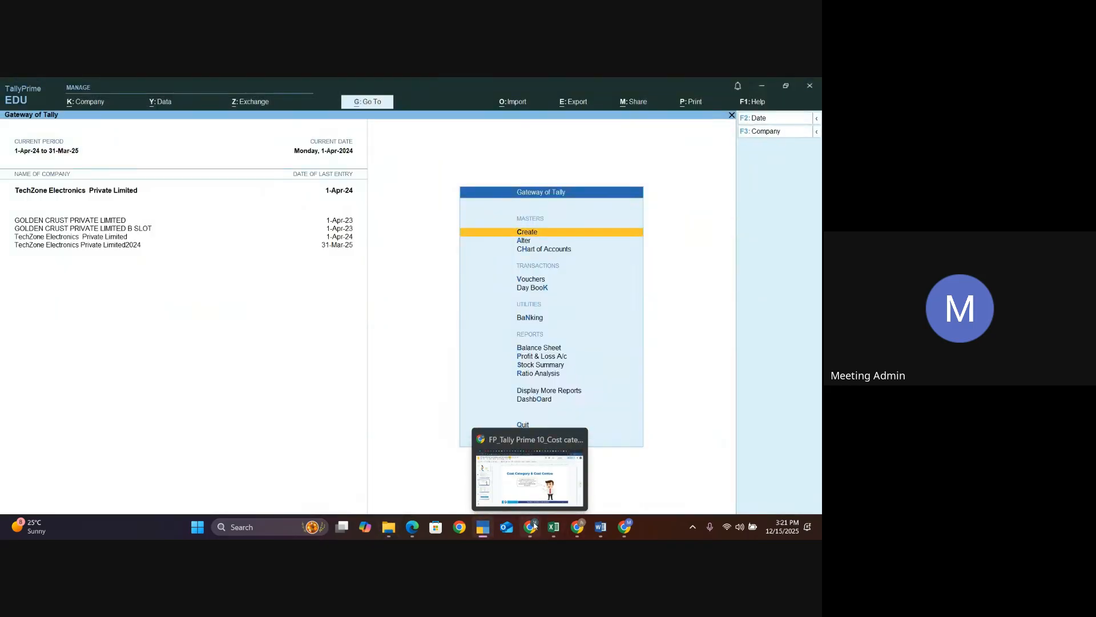
left_click(532, 489)
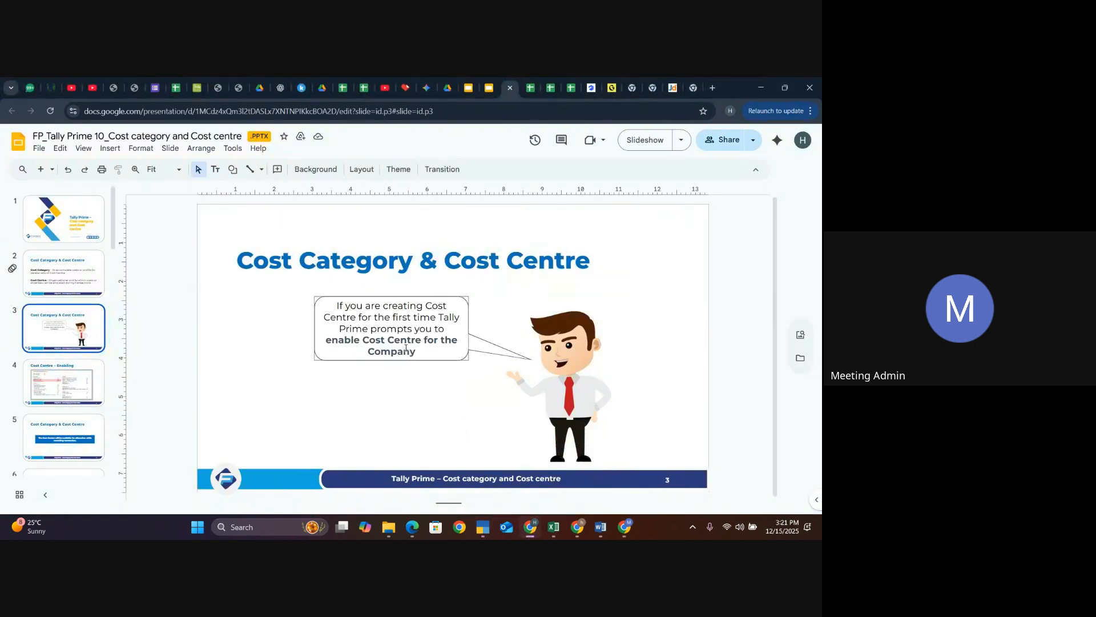
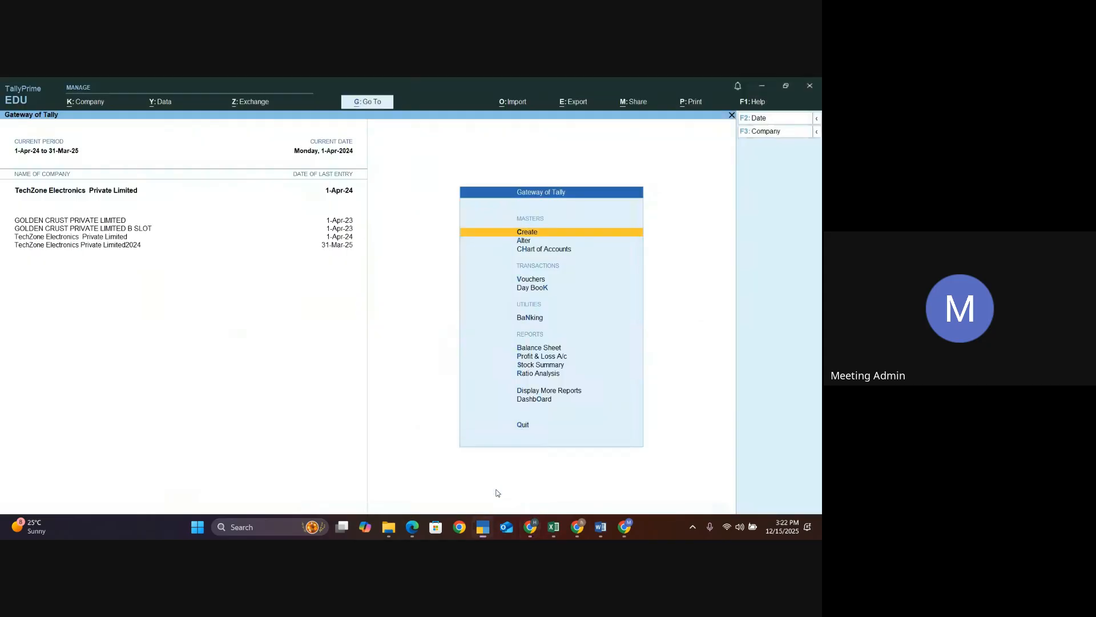
- Create a new ledger named Salary Payable and place it under Current Liabilities
left_click(553, 232)
key("Down")
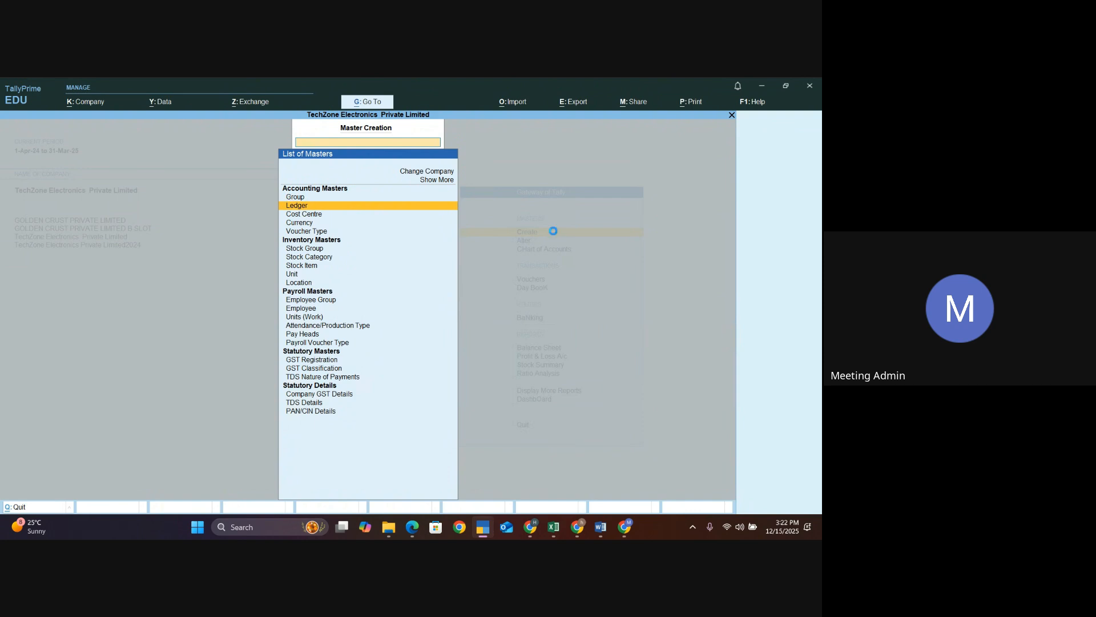
key("Return")
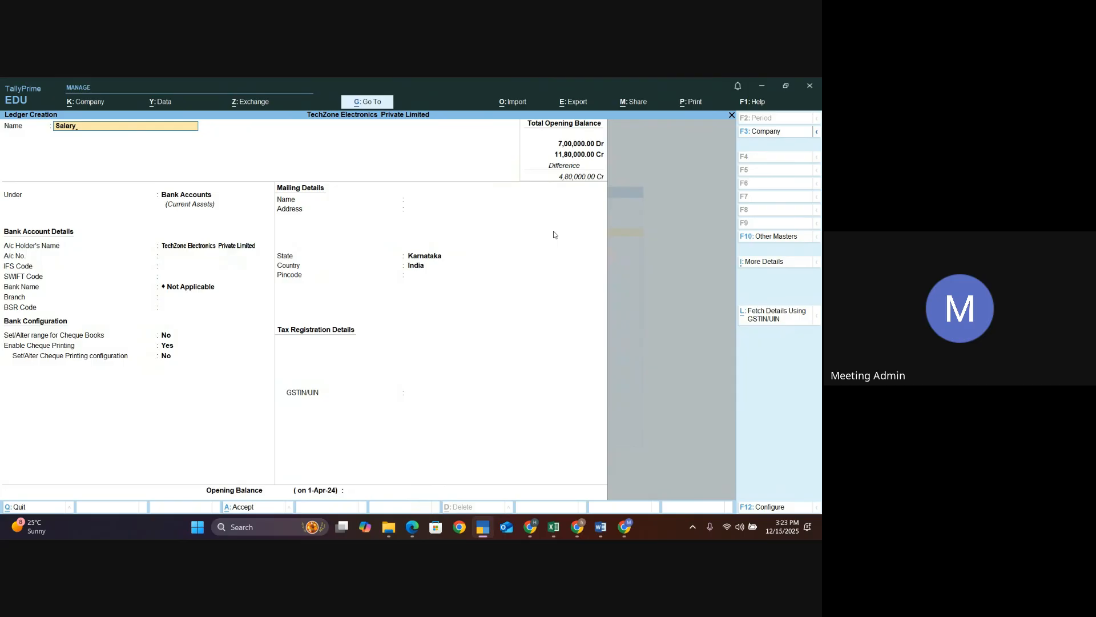
key("Return")
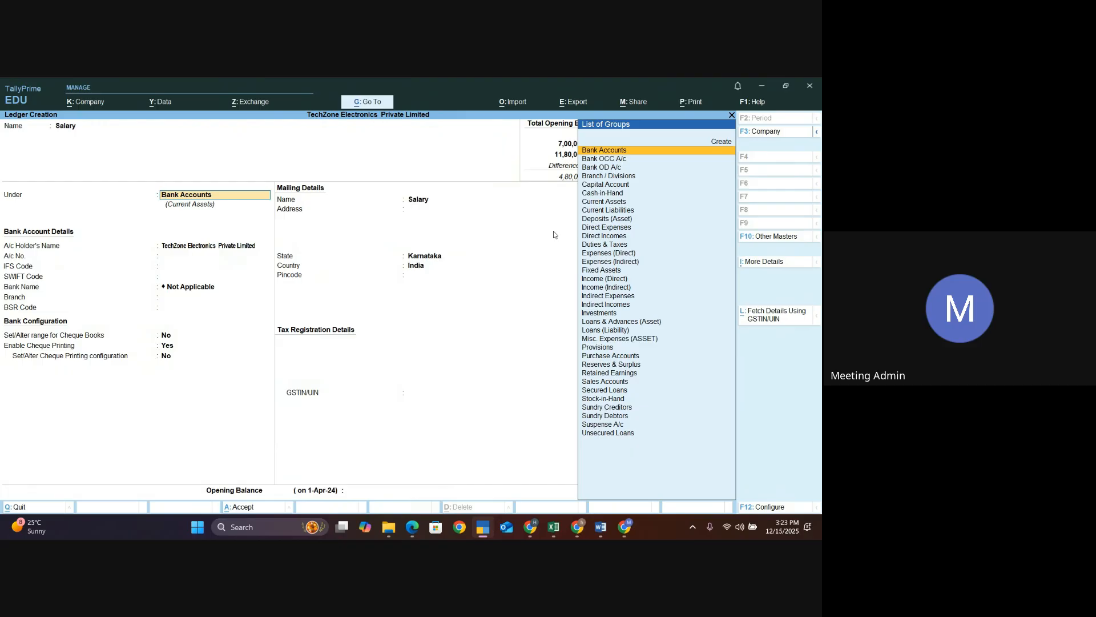
type("In")
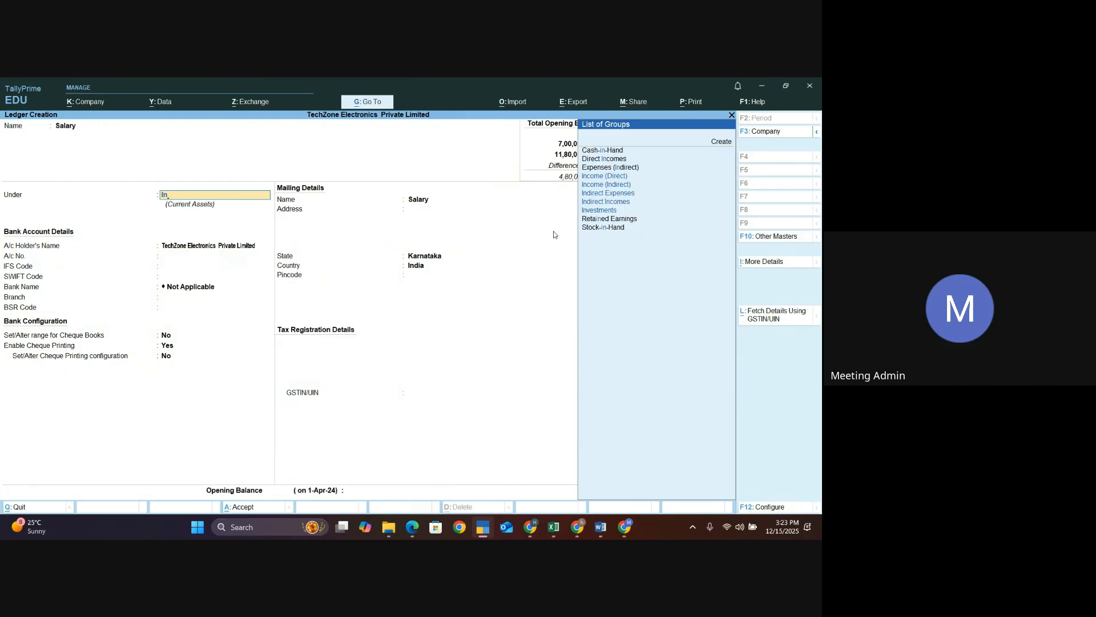
key("Down")
key("Down")
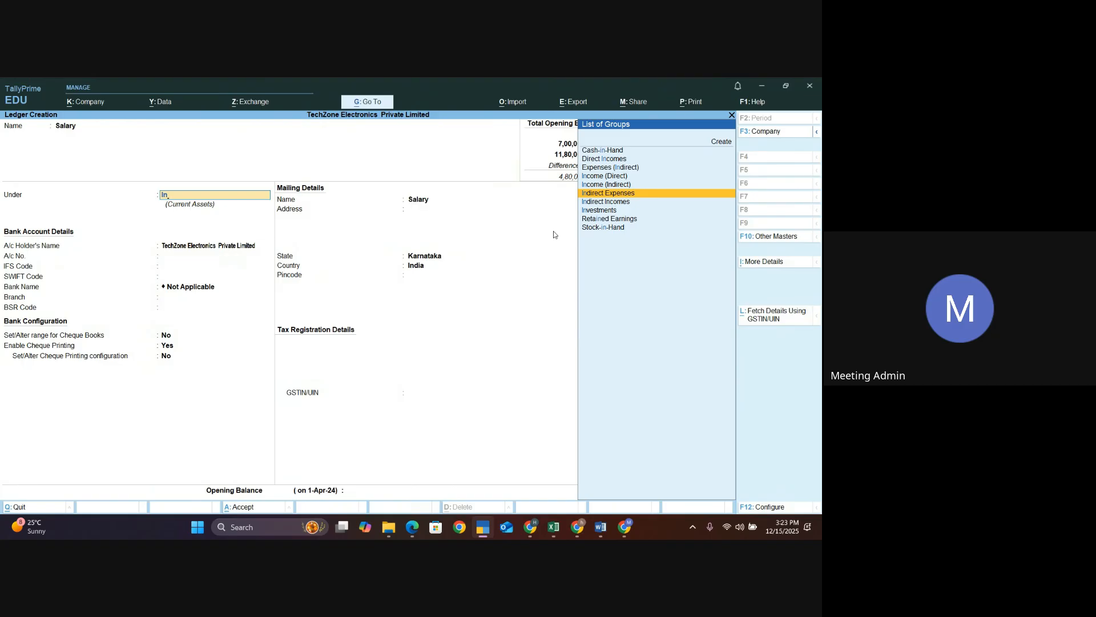
key("Return")
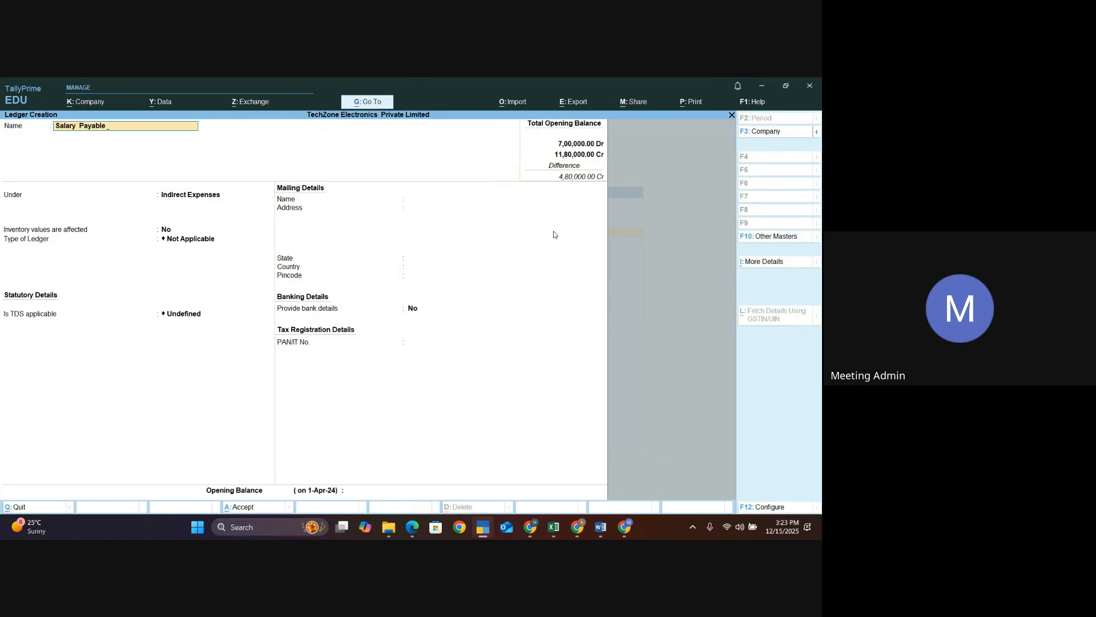
key("Return")
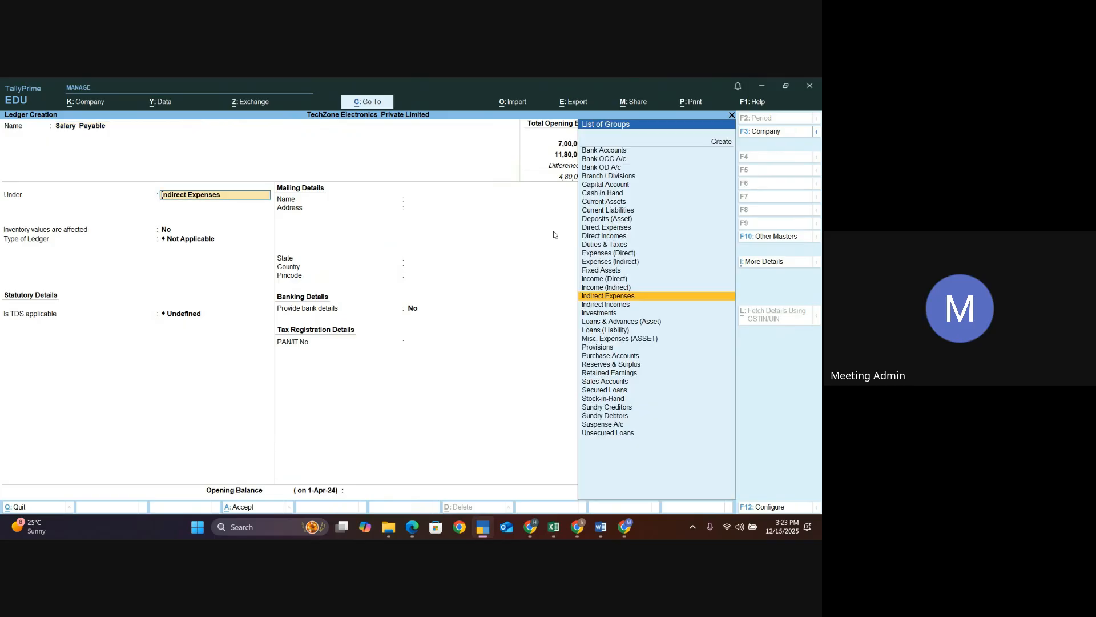
type("Cu")
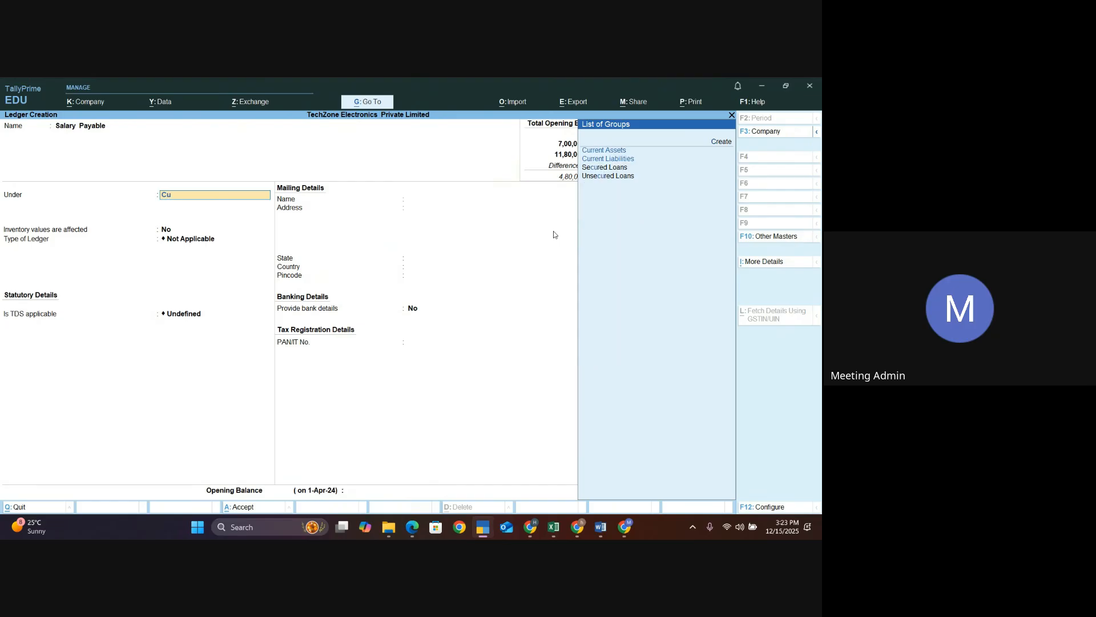
key("Down")
key("Return")
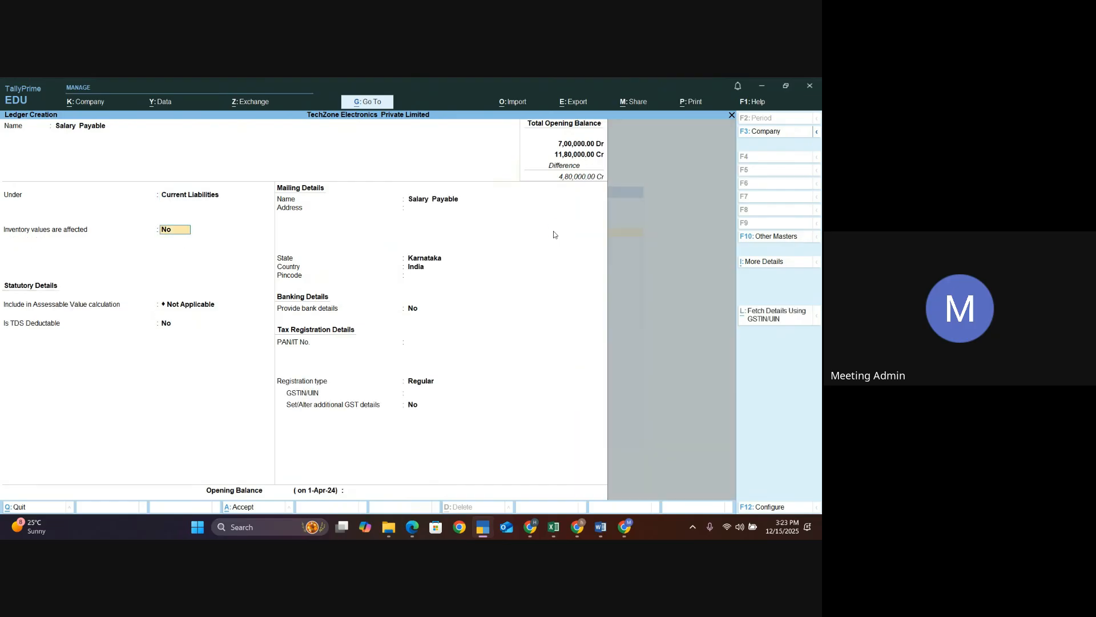
- Save the Salary Payable ledger and return to the Gateway of Tally
key("ctrl+a")
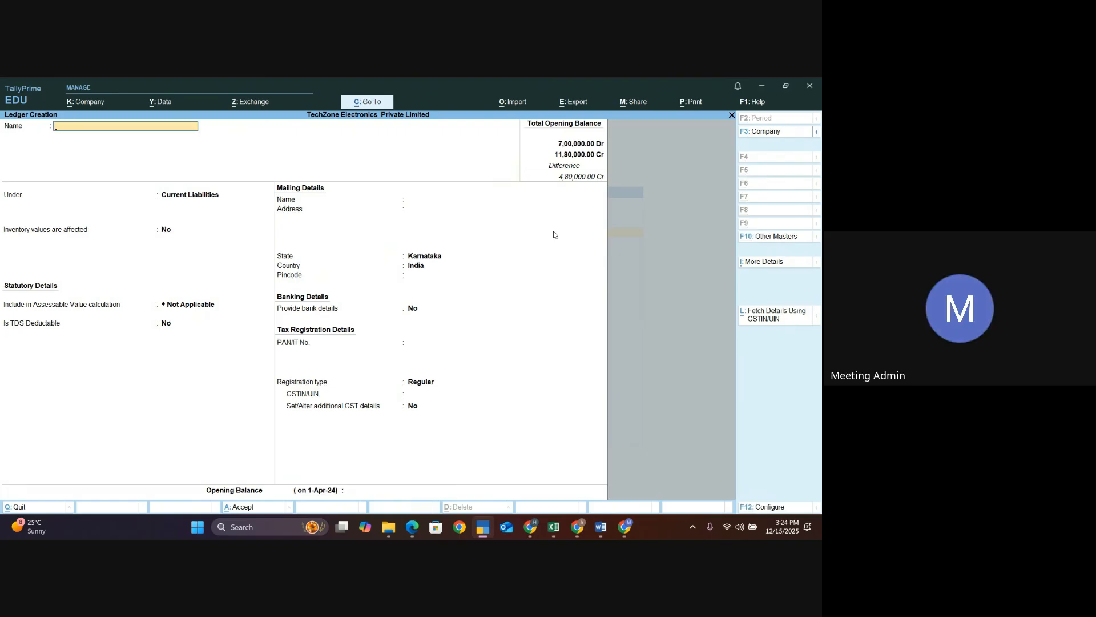
key("Escape")
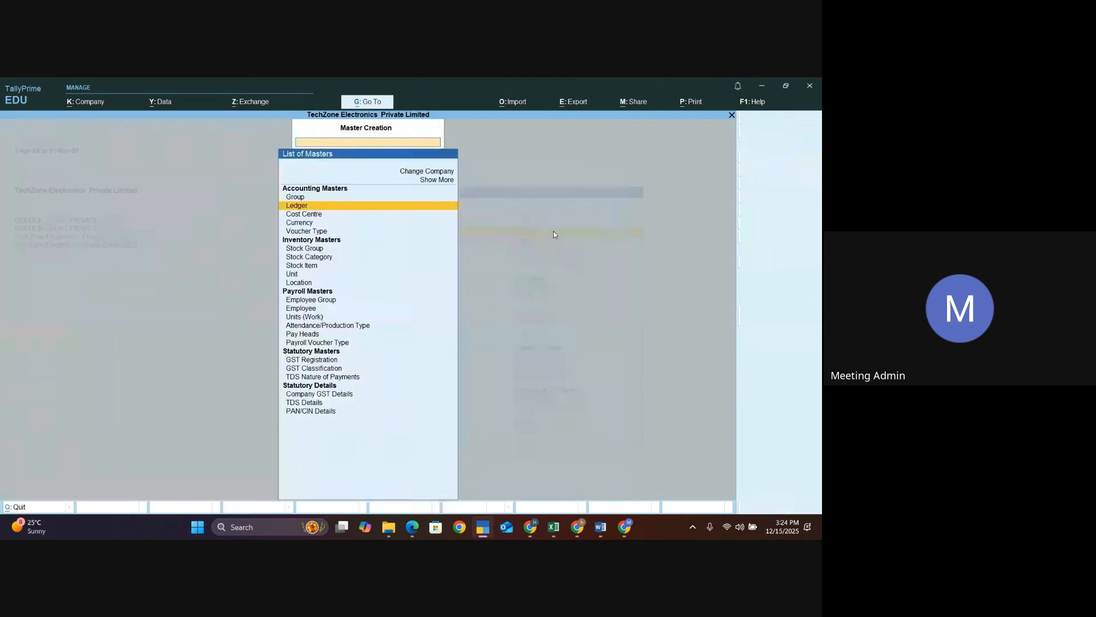
key("Escape")
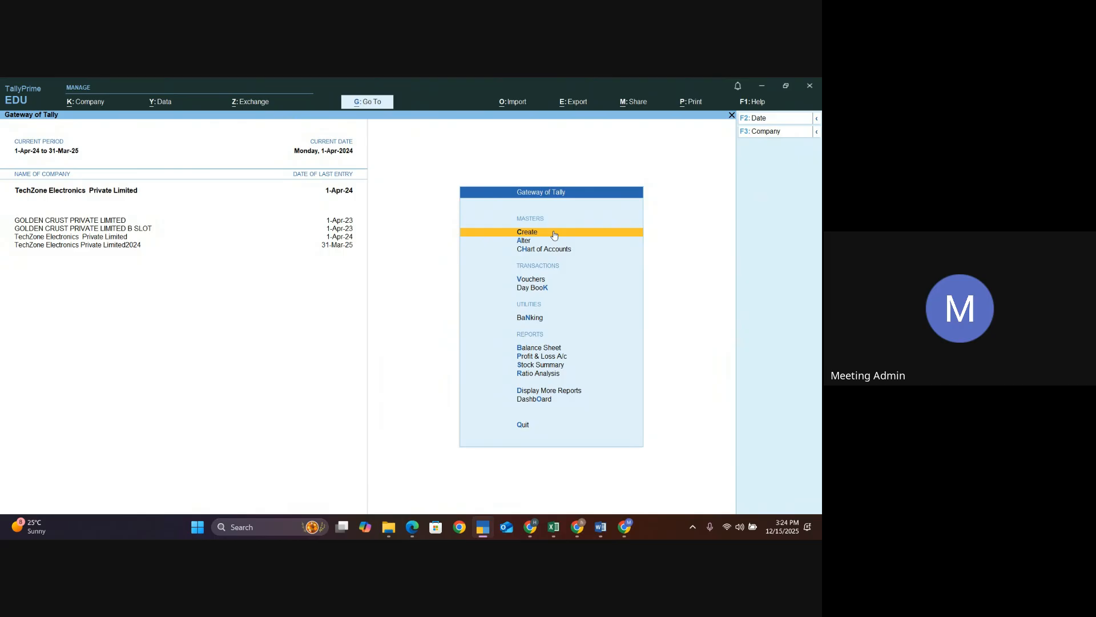
key("Return")
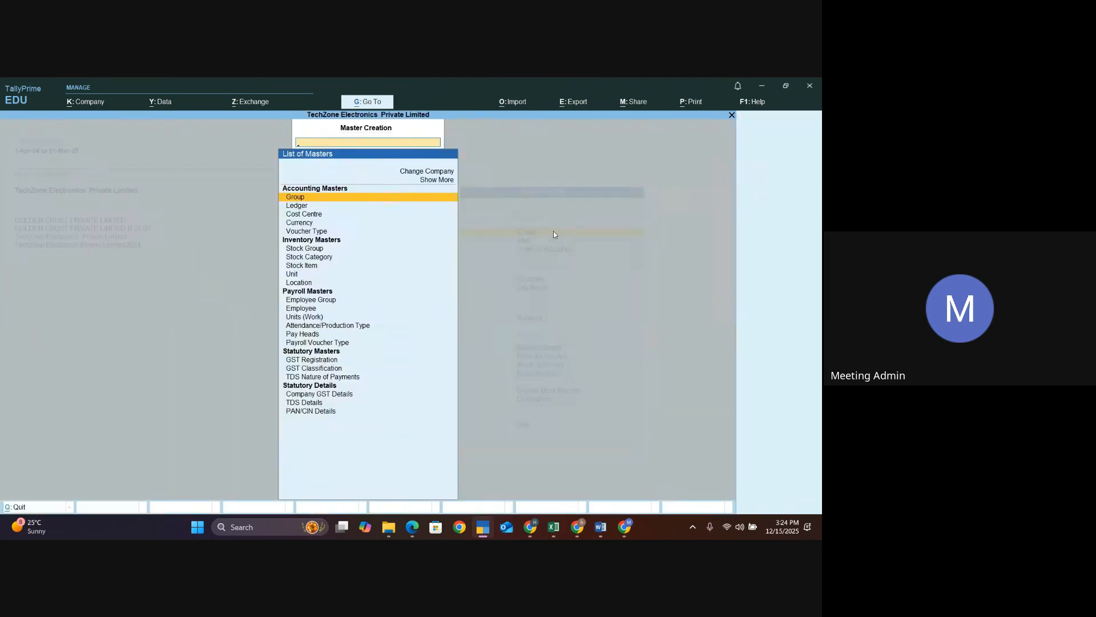
key("Up")
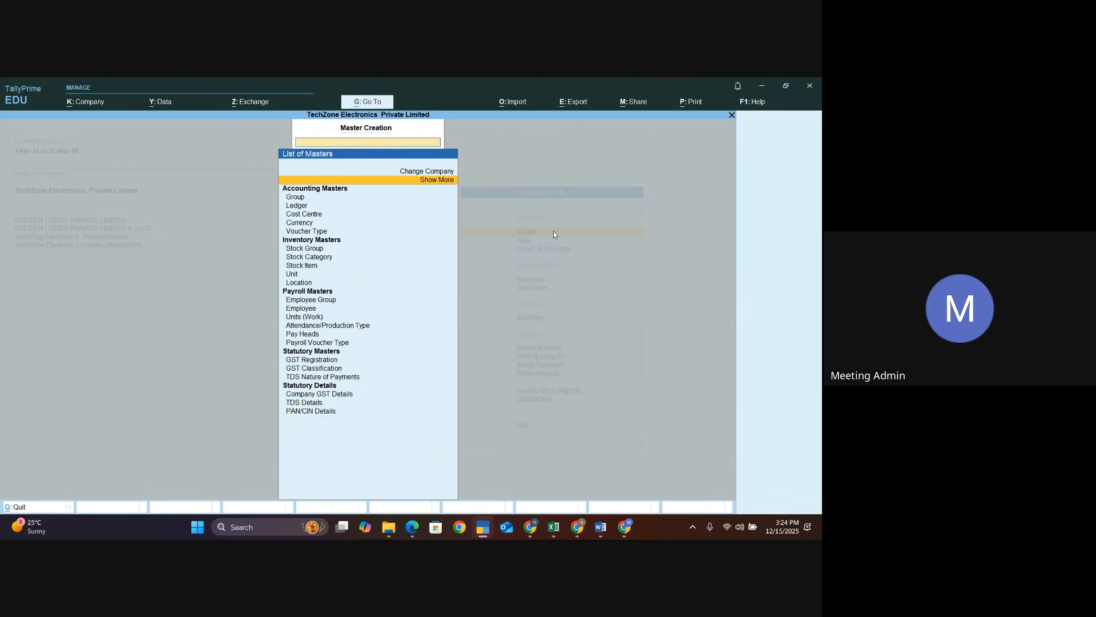
key("Return")
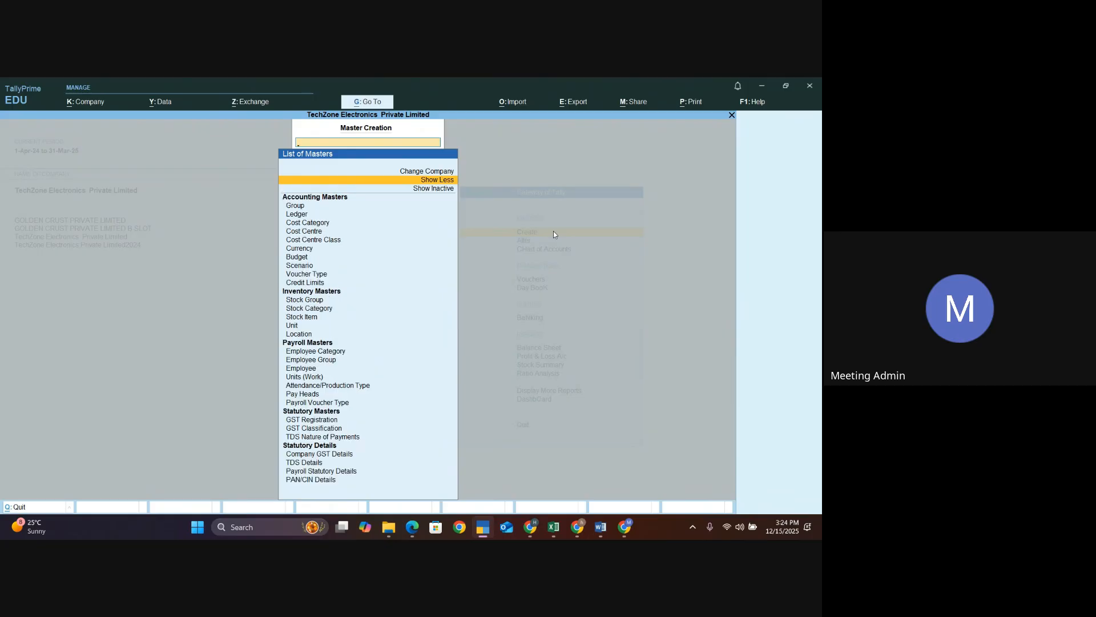
key("Down")
key("Down")
key("Down")
key("Down")
key("Down")
key("Down")
key("Down")
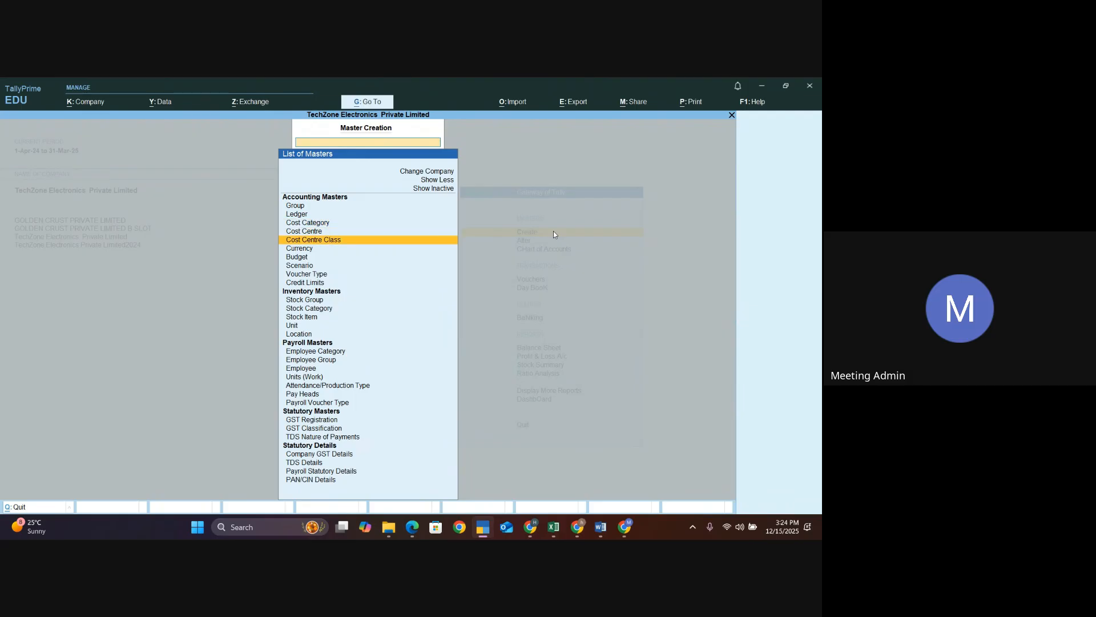
key("Up")
key("Up")
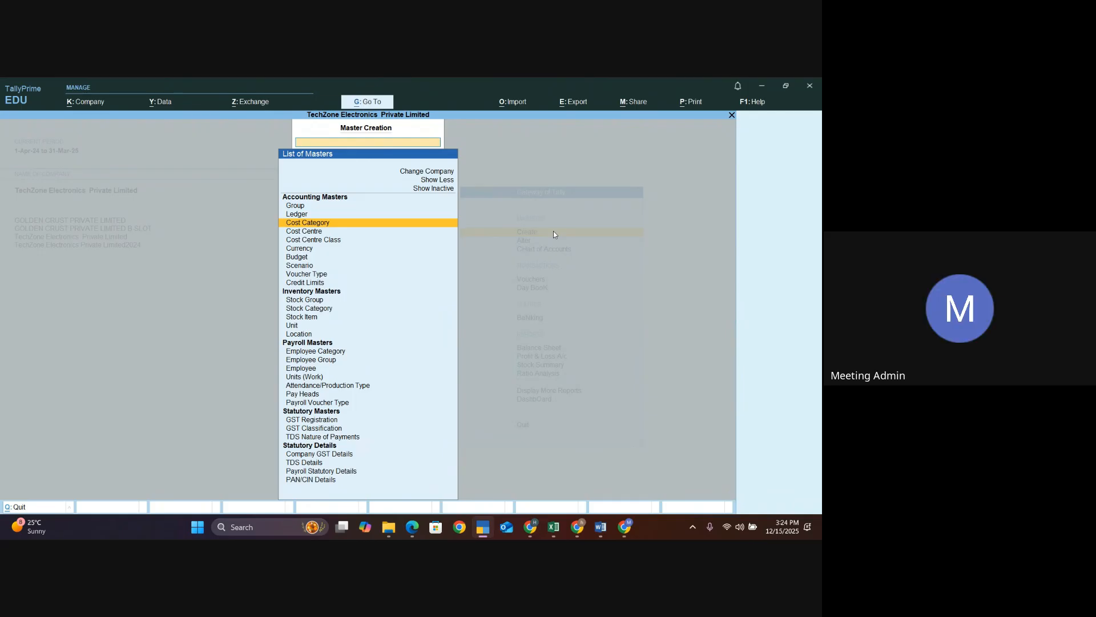
key("Return")
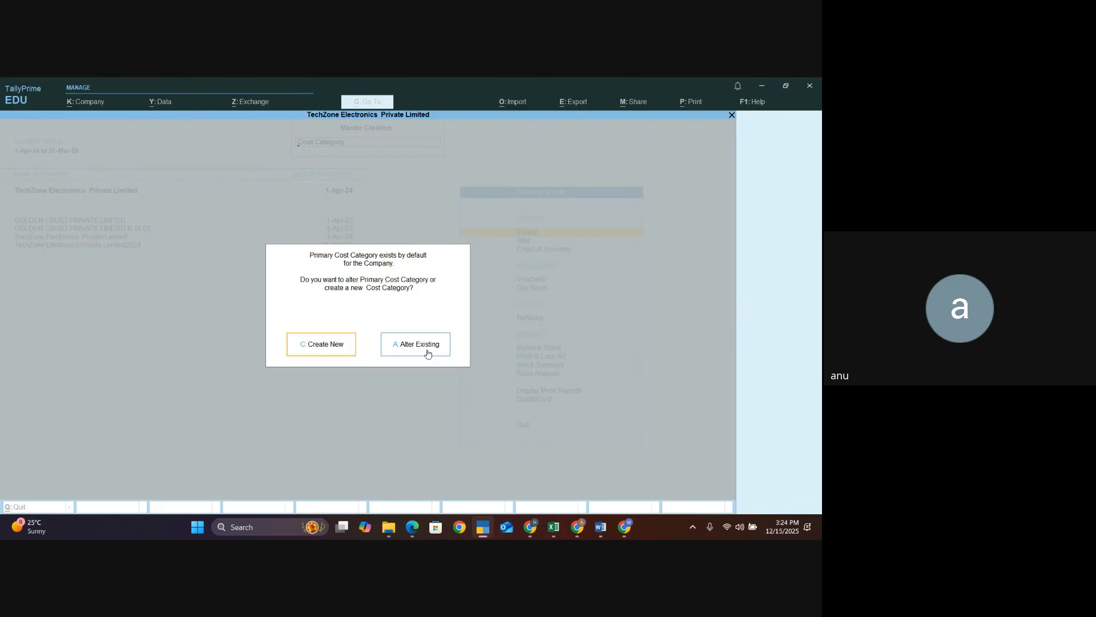
key("Escape")
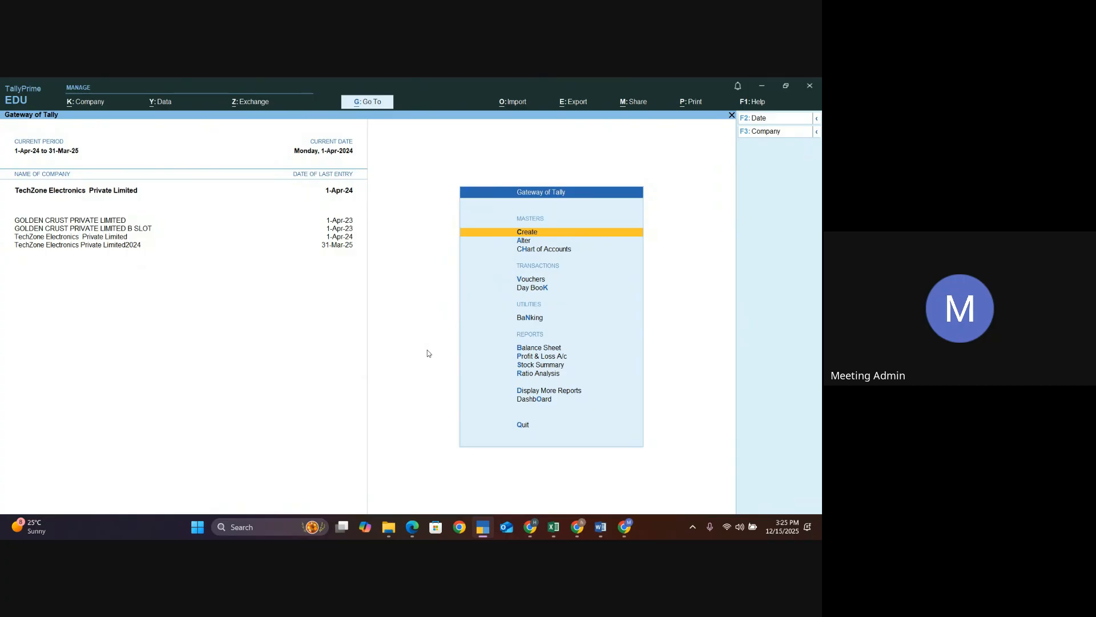
key("Return")
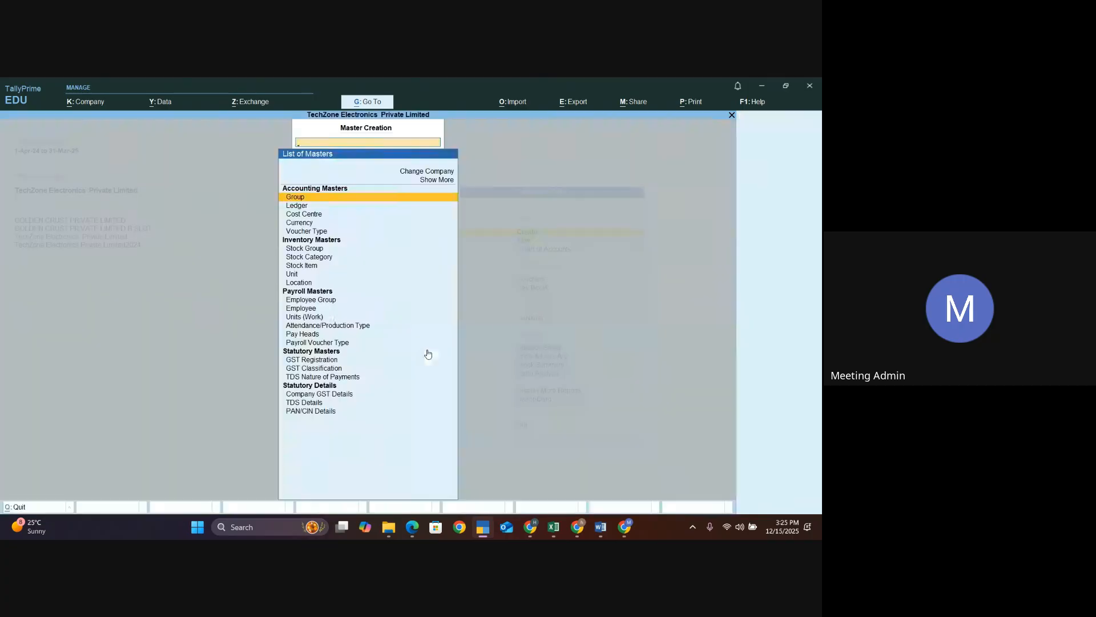
key("Down")
key("Return")
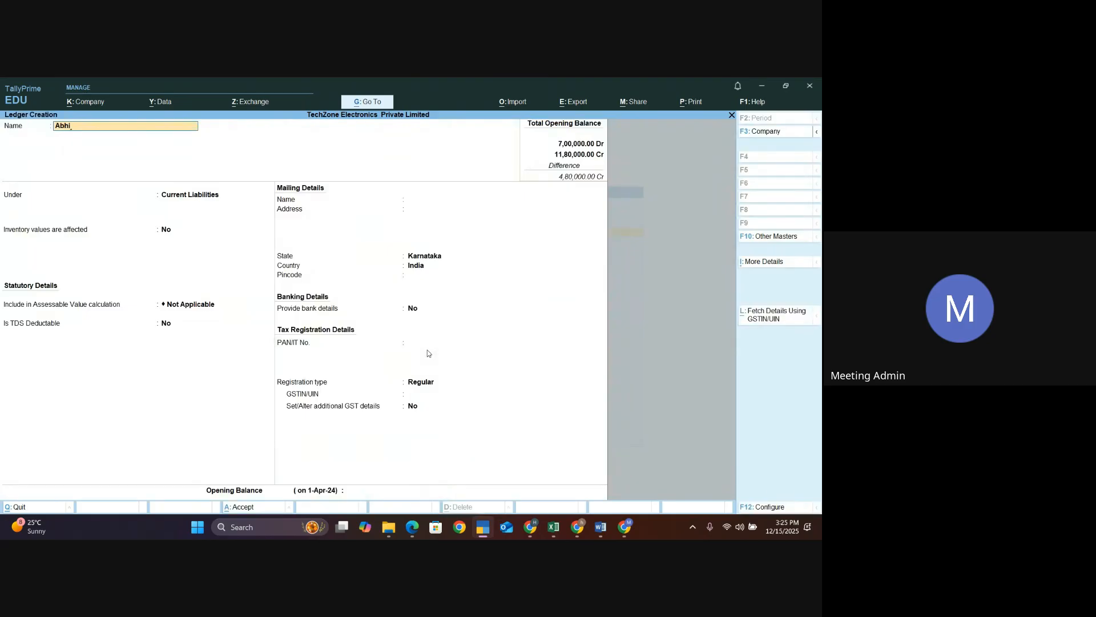
key("Return")
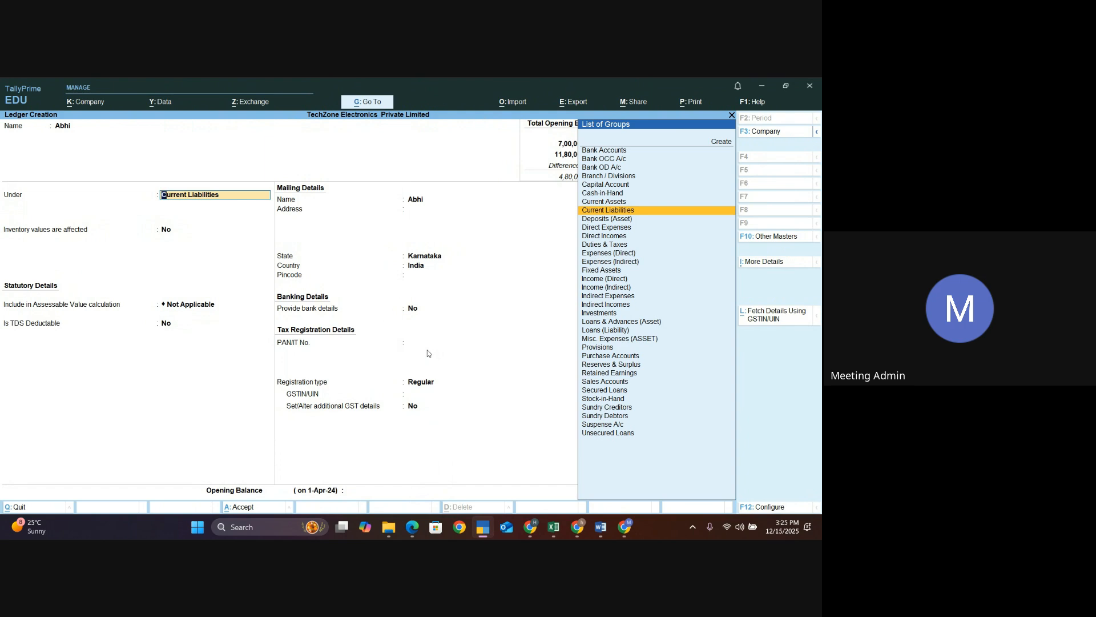
type("In")
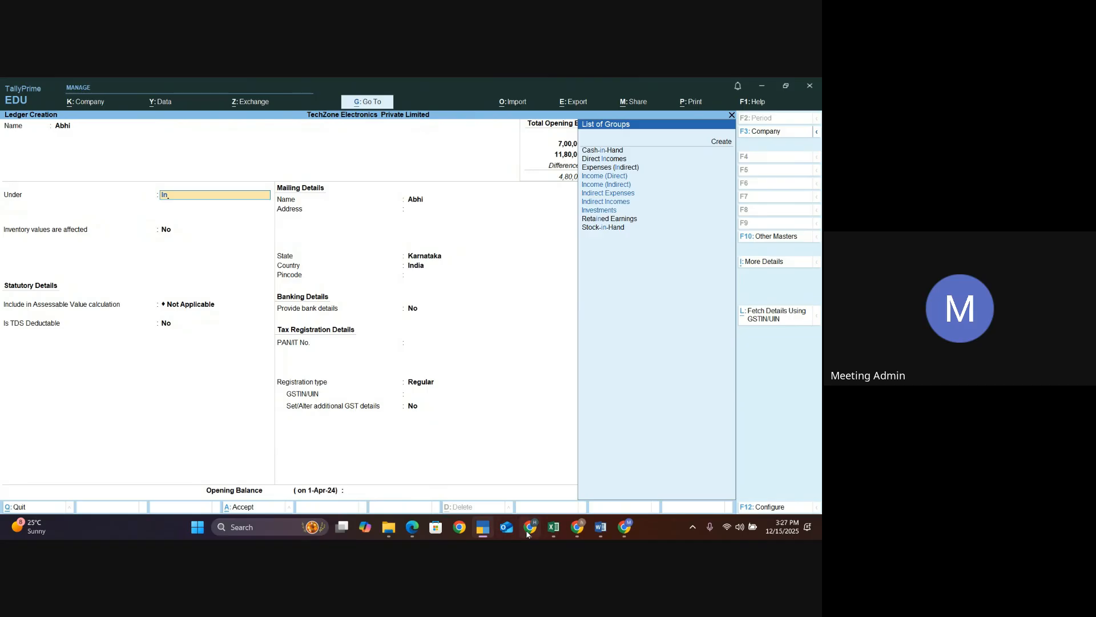
- Switch to the presentation and review the slides on creating cost categories, cost centres and expense ledgers
mouse_move(530, 526)
left_click(532, 474)
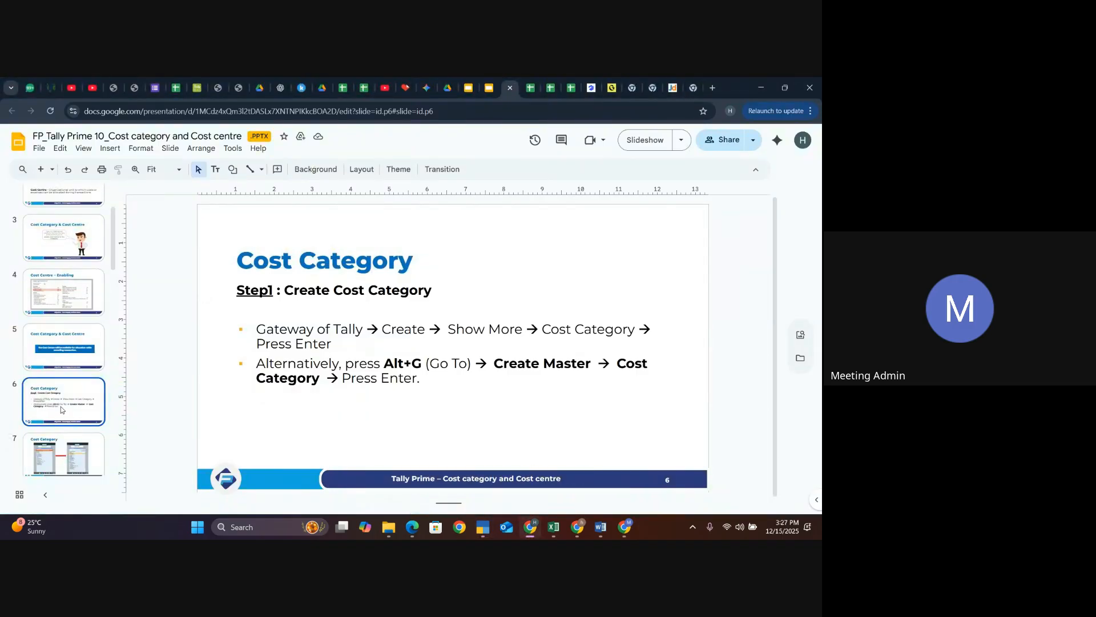
scroll(61, 410, "up", 3)
scroll(61, 409, "down", 5)
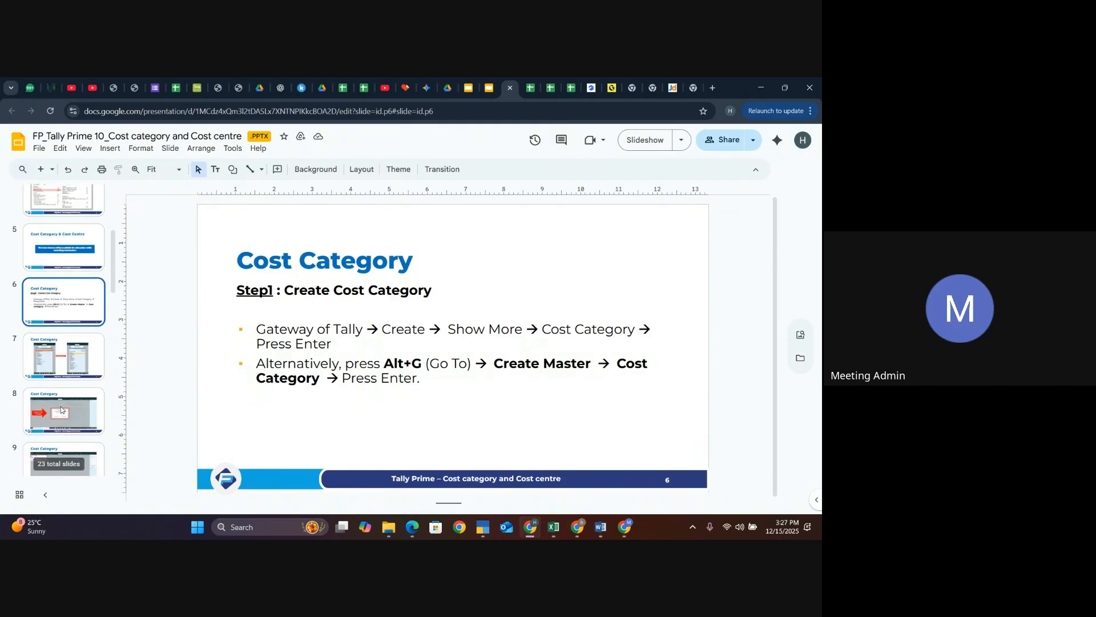
left_click(60, 408)
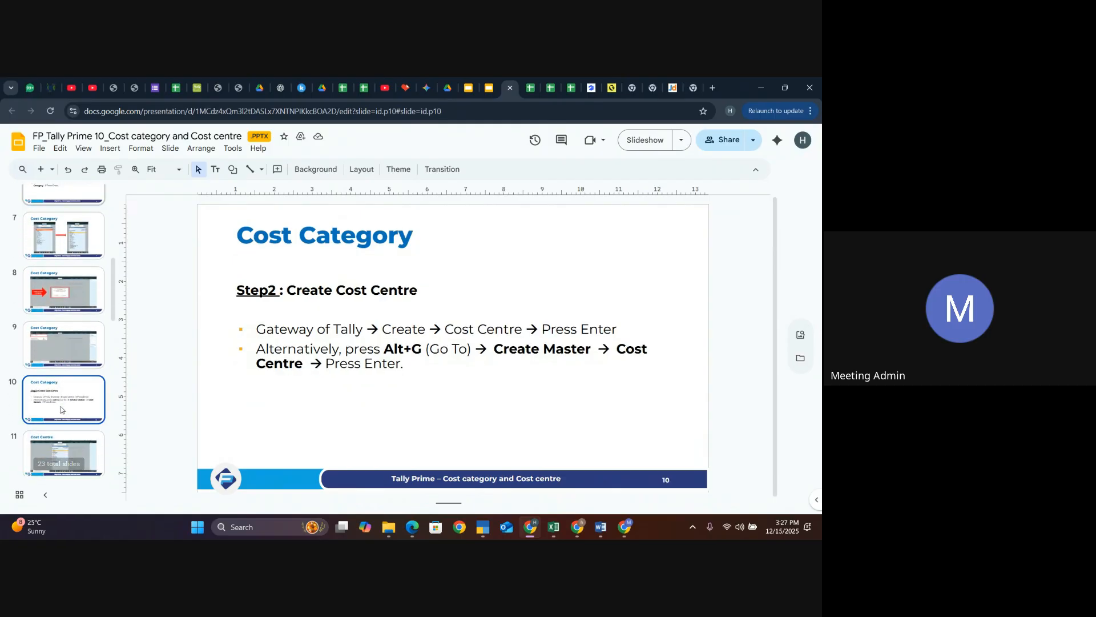
scroll(57, 400, "down", 3)
left_click(61, 400)
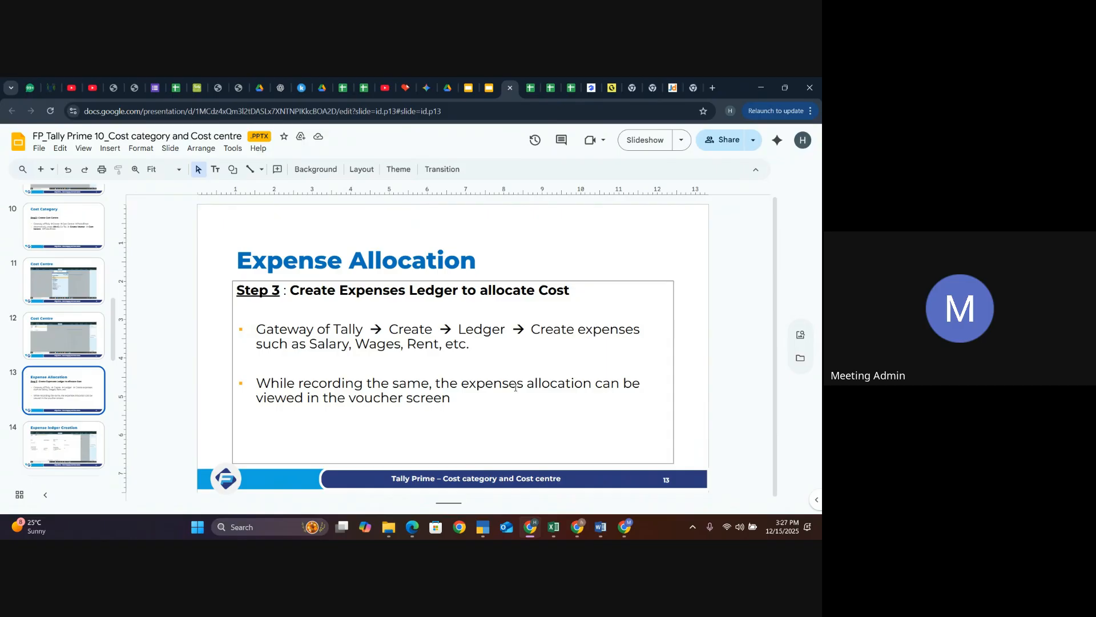
- Switch back to TallyPrime and close the unfinished ledger without saving it
left_click(492, 474)
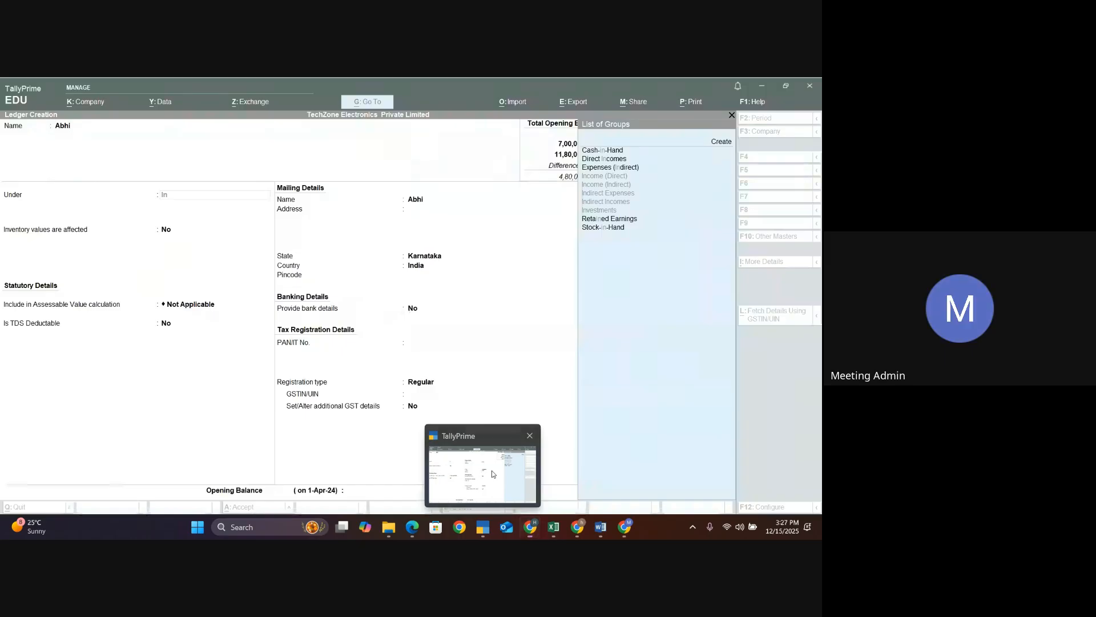
key("Escape")
key("Escape")
- Create a new cost category named Salary, allocating revenue items but not non-revenue items, and accept it
key("Return")
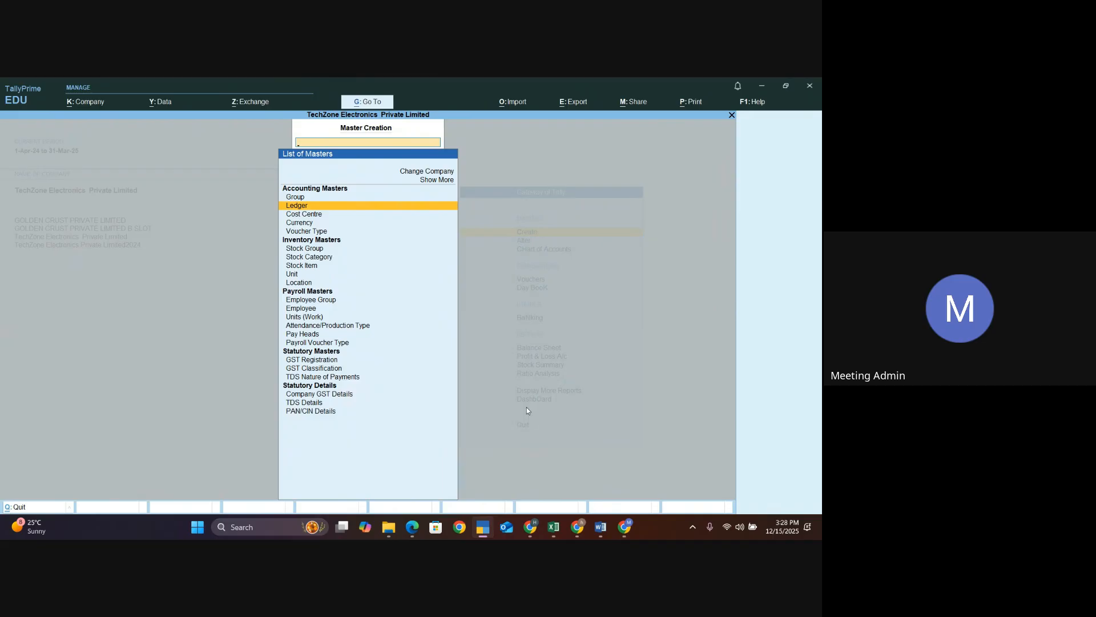
left_click(431, 181)
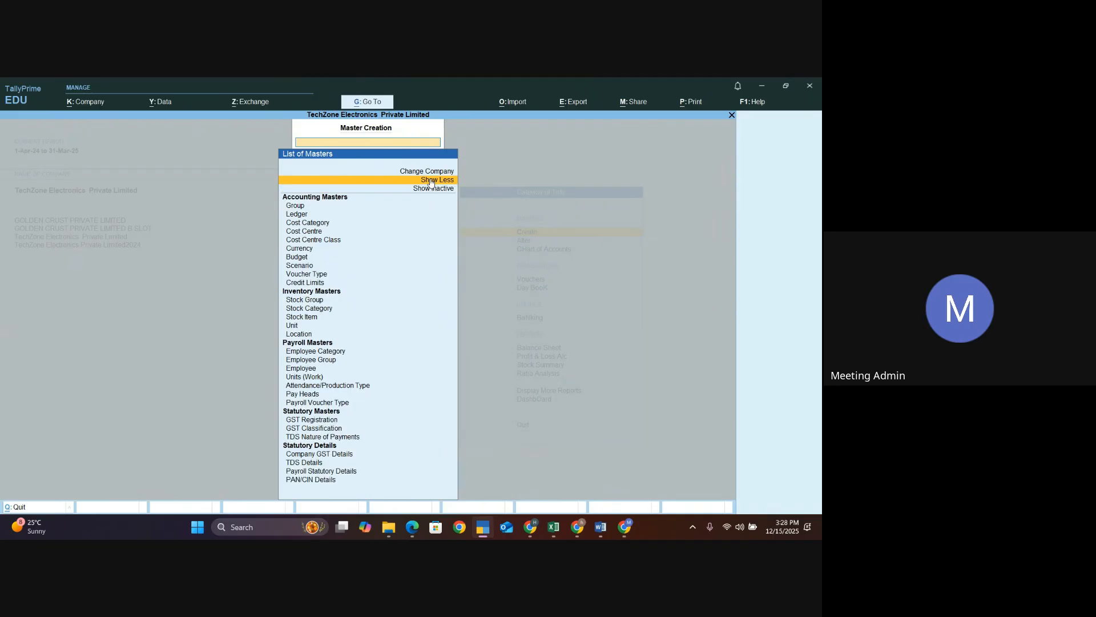
left_click(309, 223)
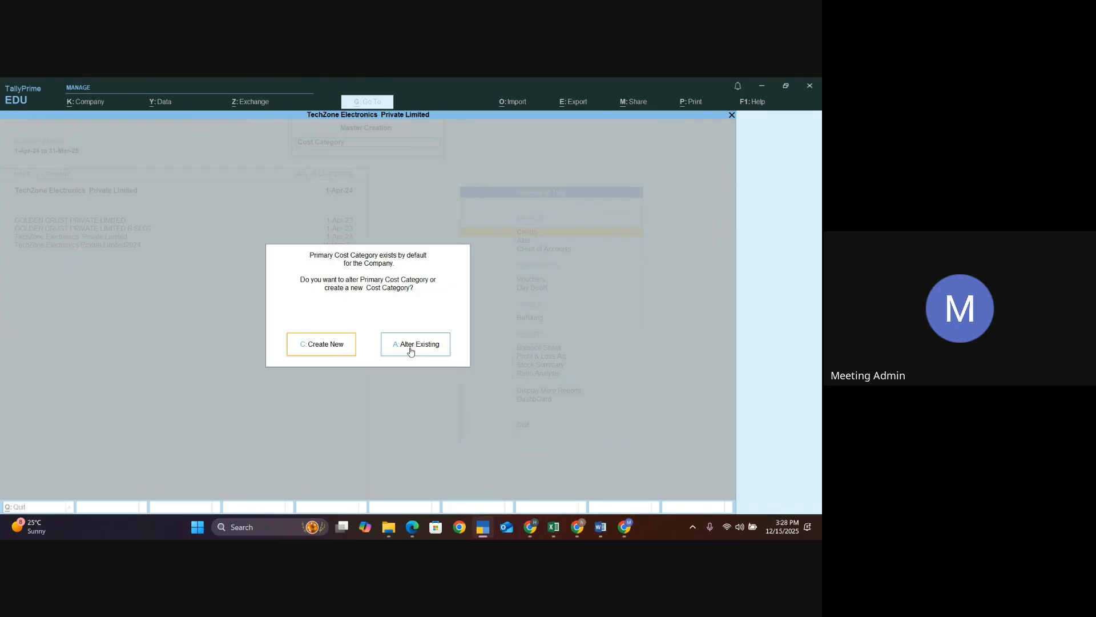
left_click(326, 350)
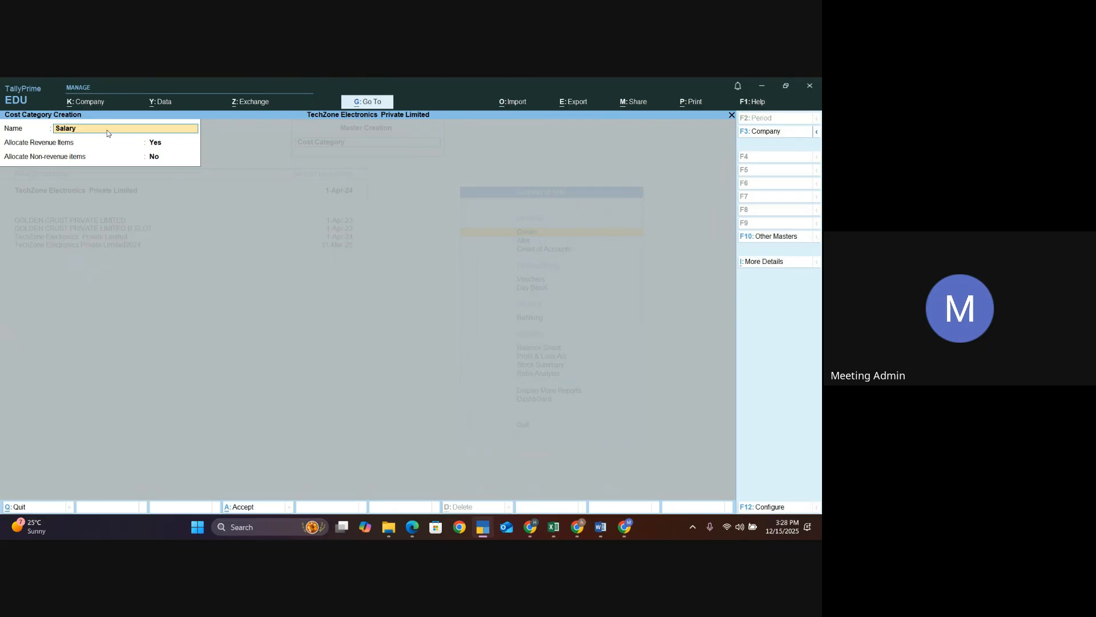
key("Return")
key("Return")
key("Return")
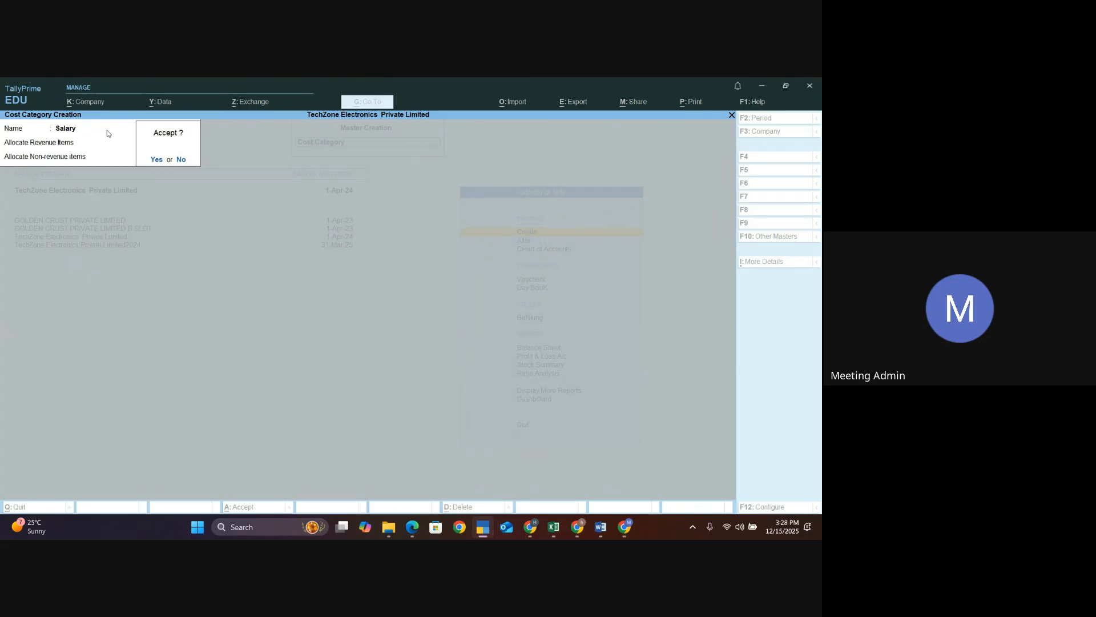
key("Return")
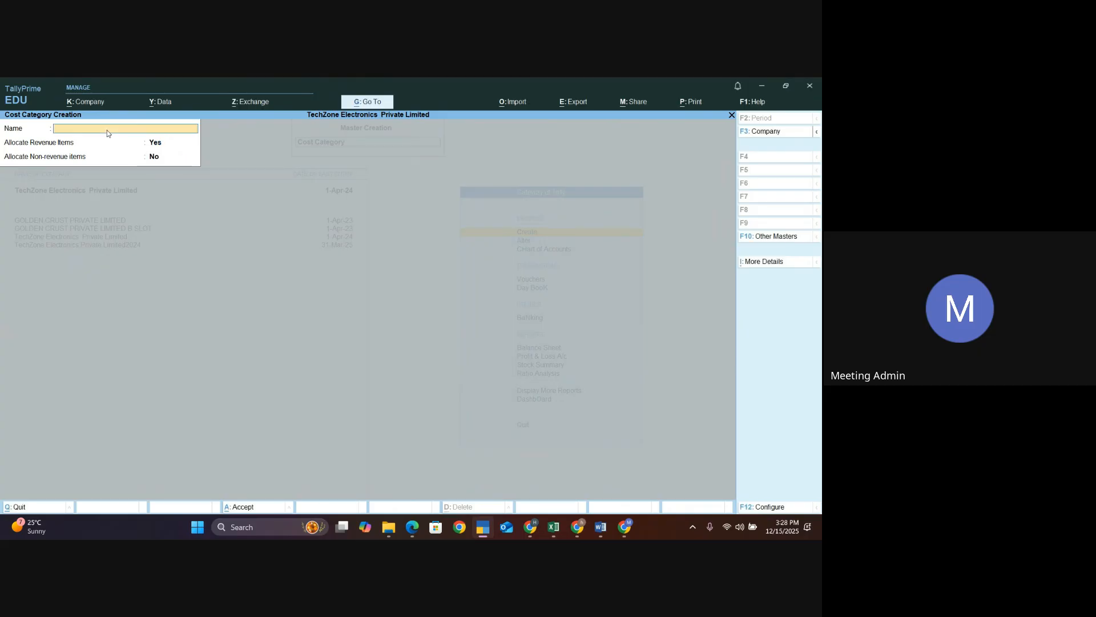
key("Escape")
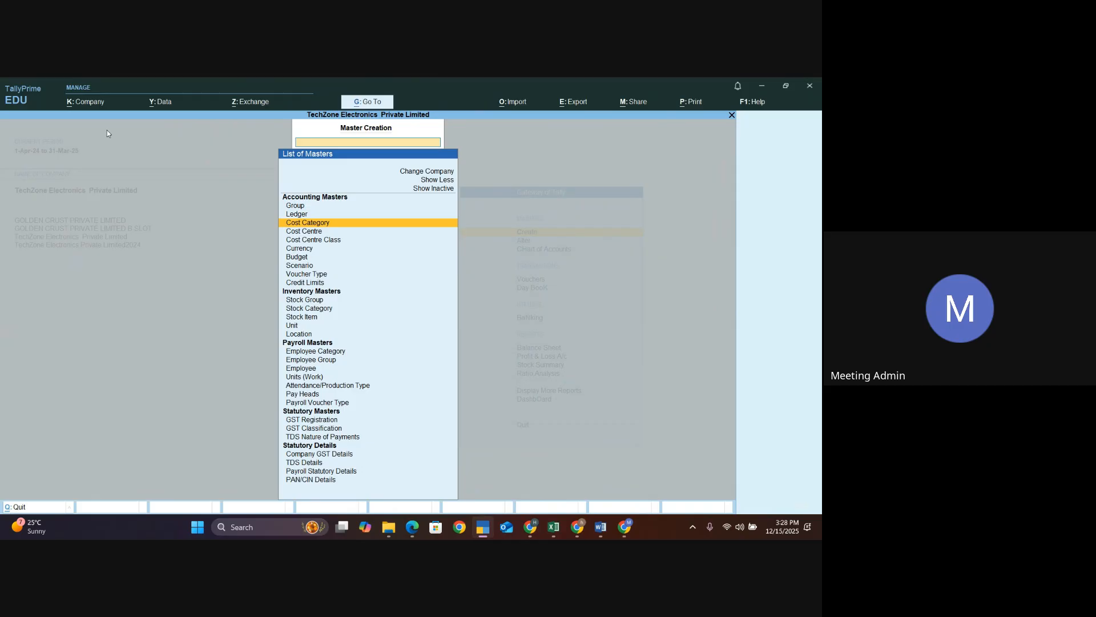
- Create a cost centre for an employee under the Salary cost category and accept it
key("Down")
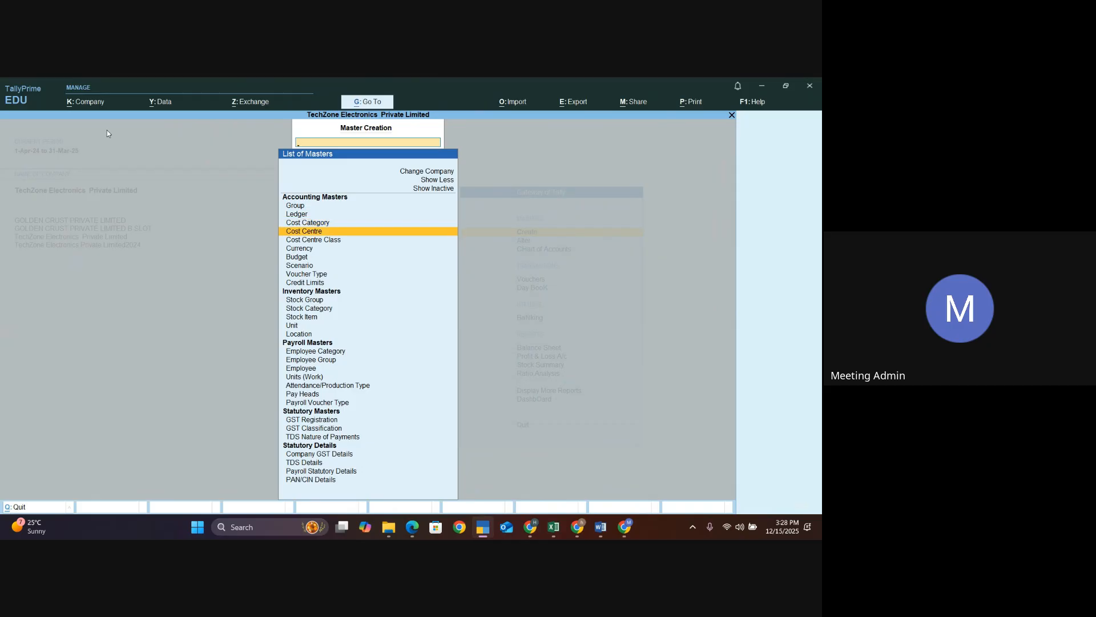
key("Return")
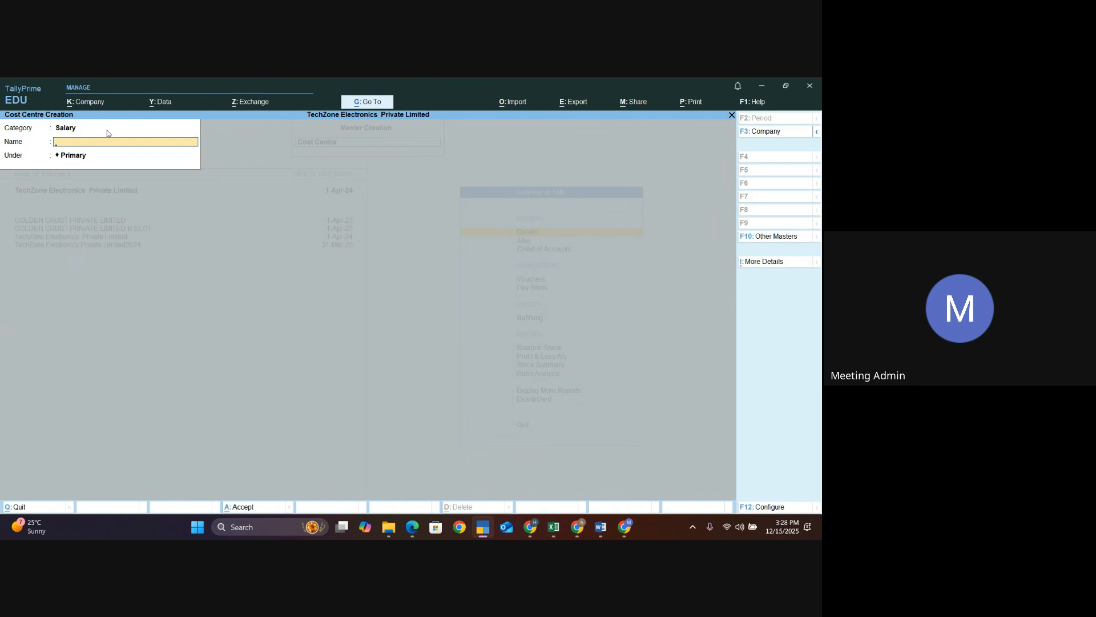
left_click(68, 129)
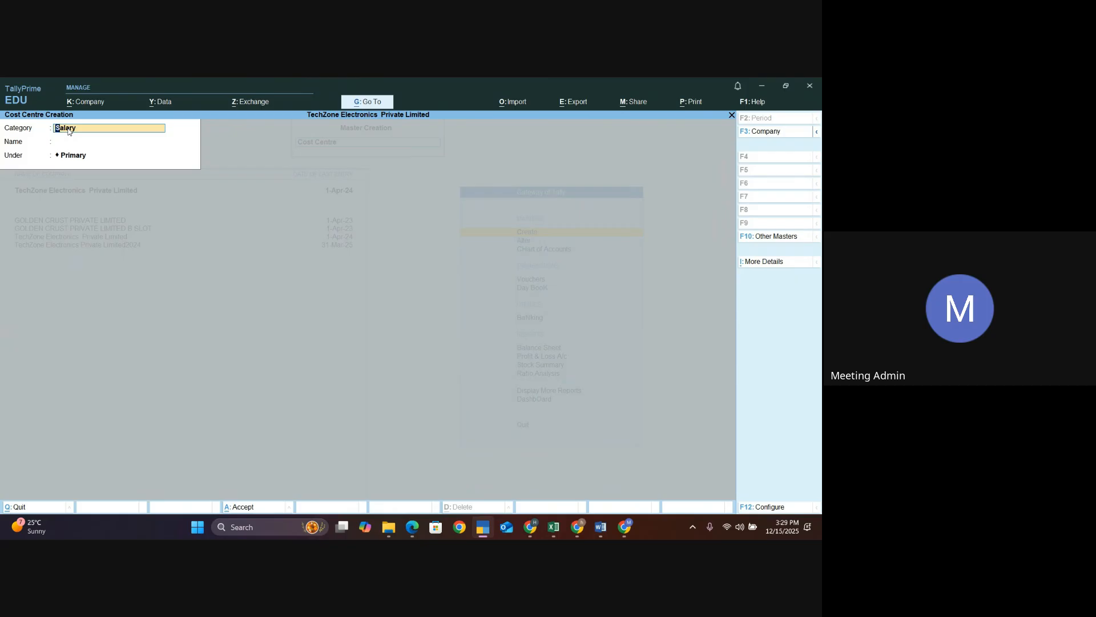
key("Return")
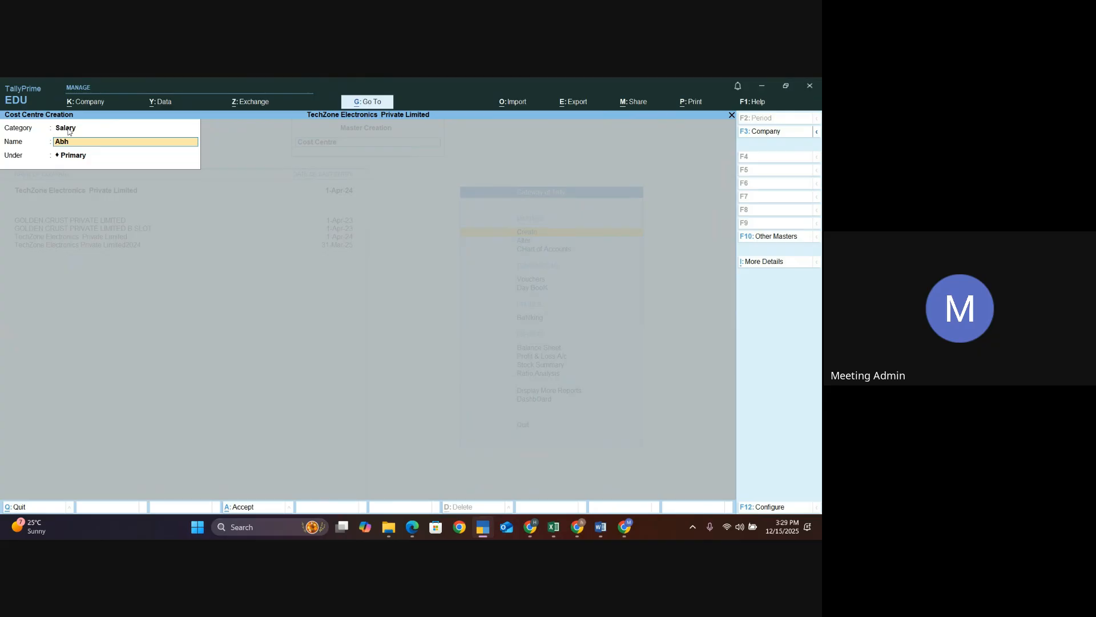
key("Return")
key("Return")
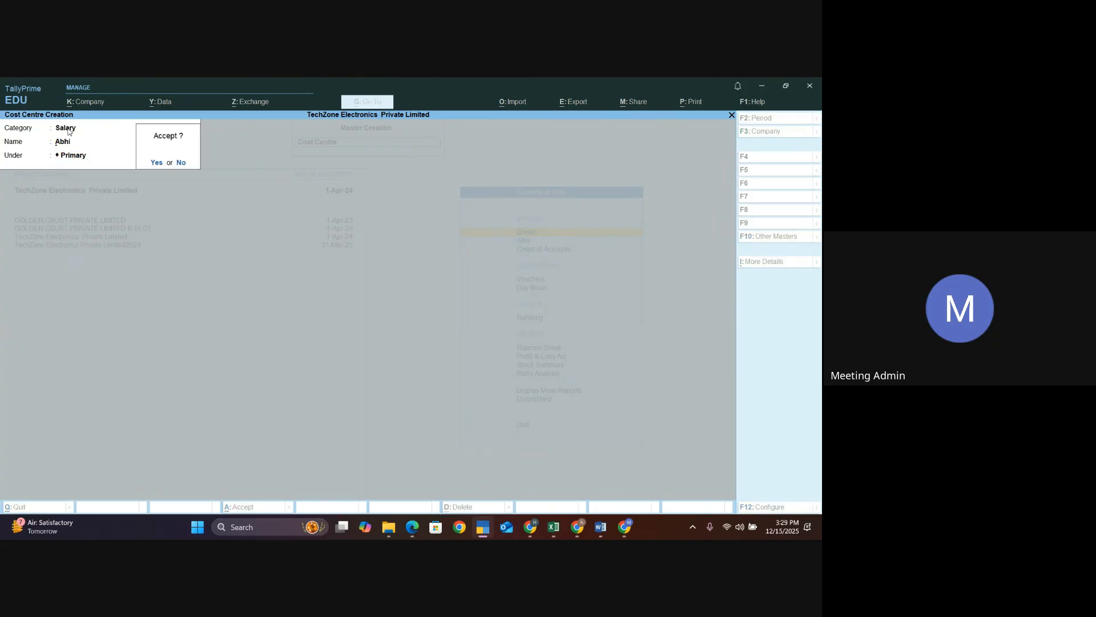
key("Return")
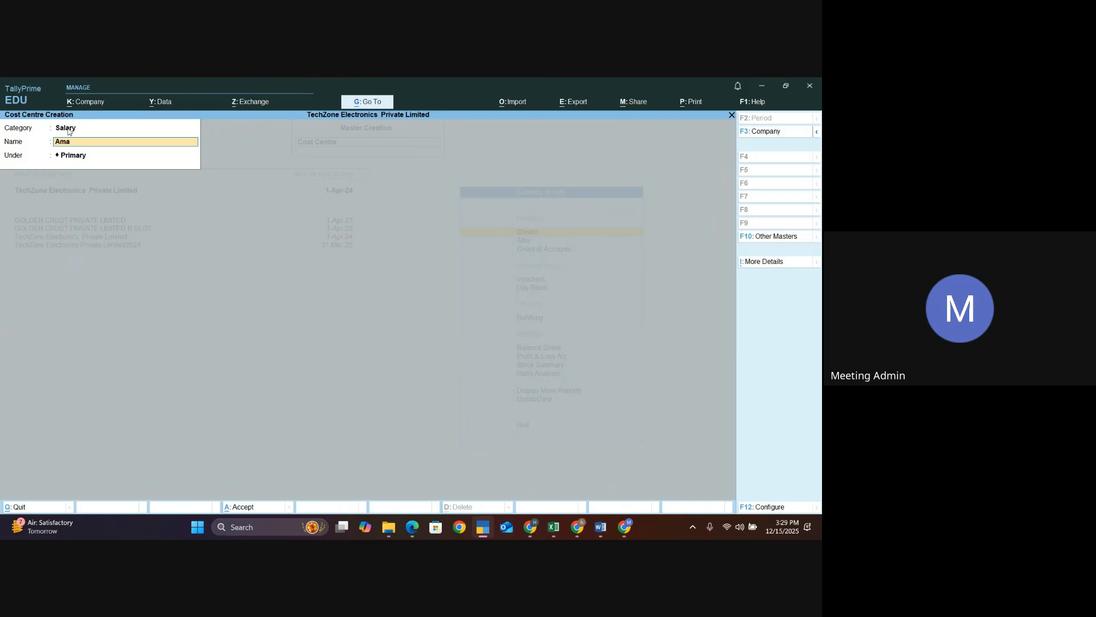
- Create further employee cost centres under the Salary category and return to the Gateway of Tally
key("Return")
key("Return")
key("Return")
type("Sa")
key("Return")
key("Return")
key("Return")
key("Return")
key("Return")
key("Return")
type("Ha")
key("Return")
key("Escape")
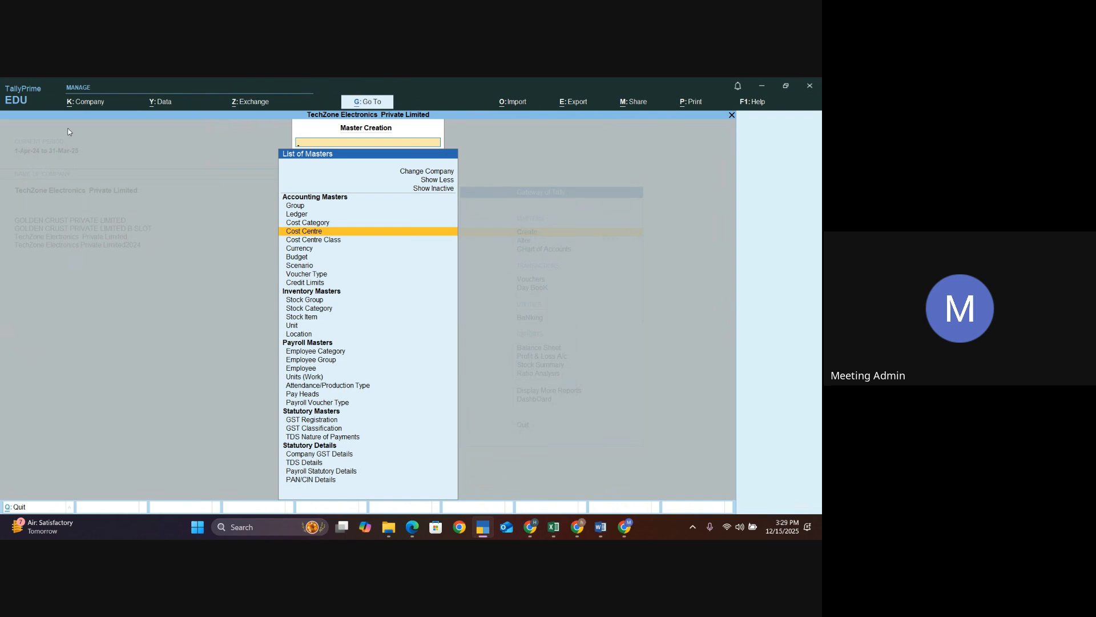
key("Escape")
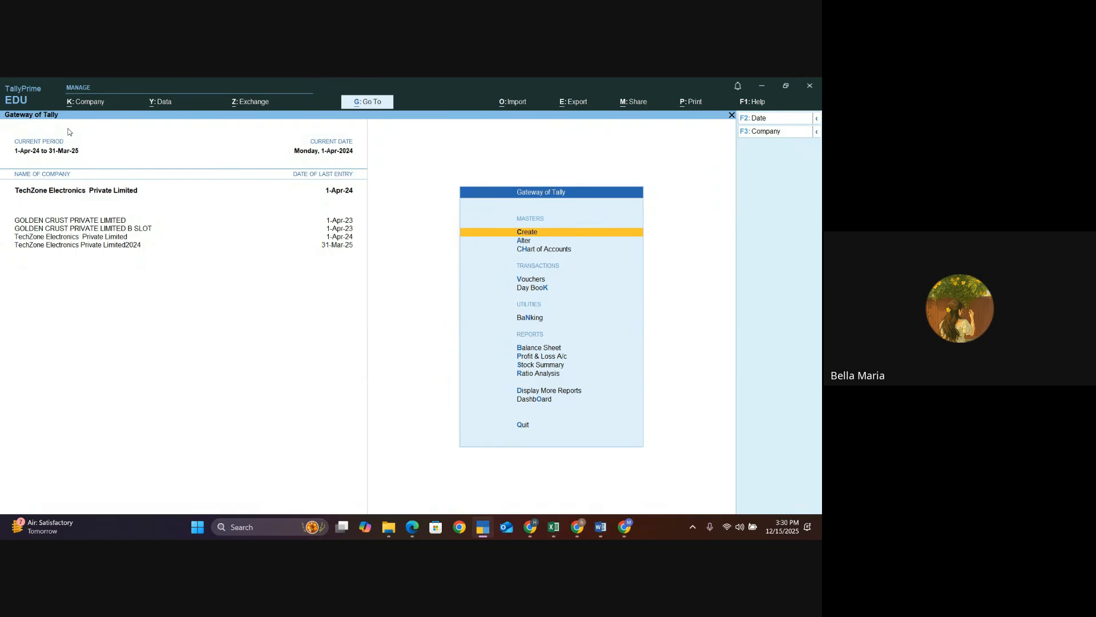
- Open Payment voucher creation from the Gateway of Tally
key("v")
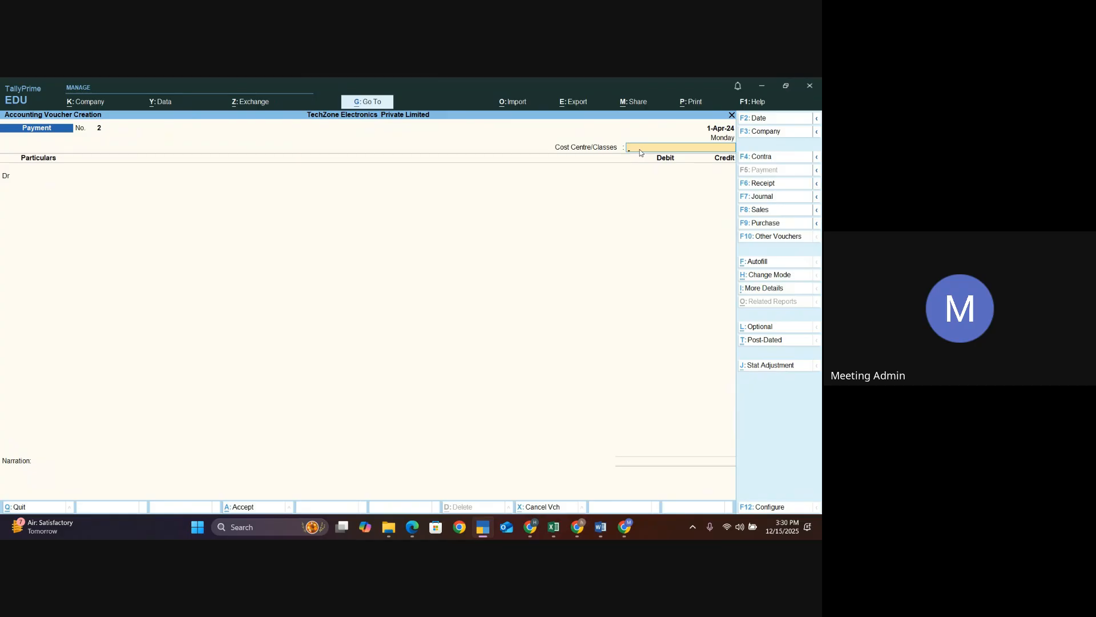
key("Return")
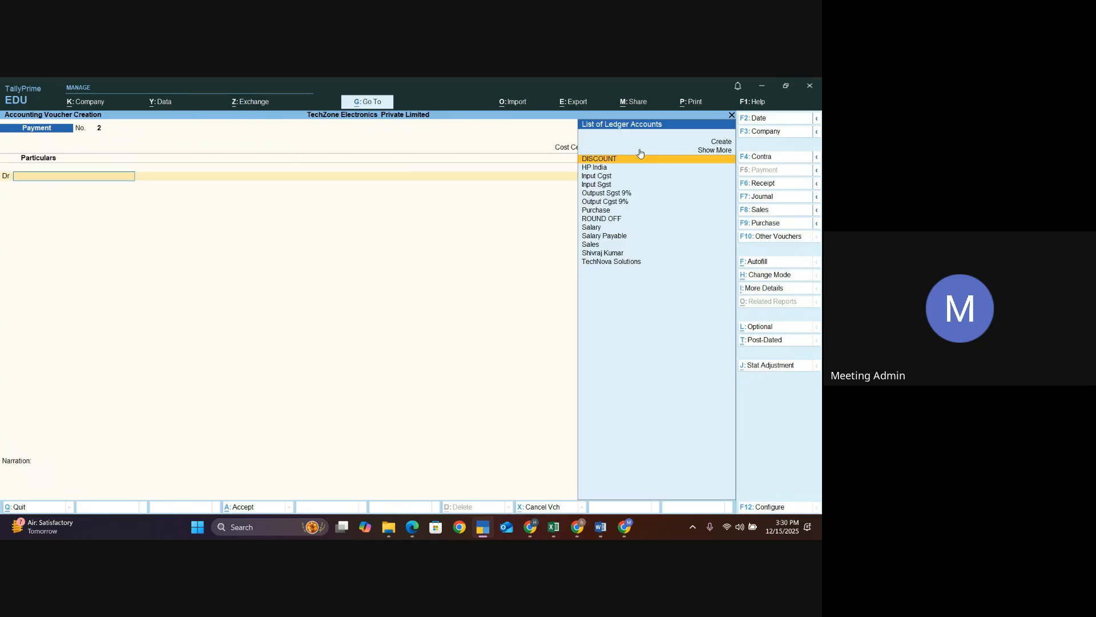
key("Up")
key("Up")
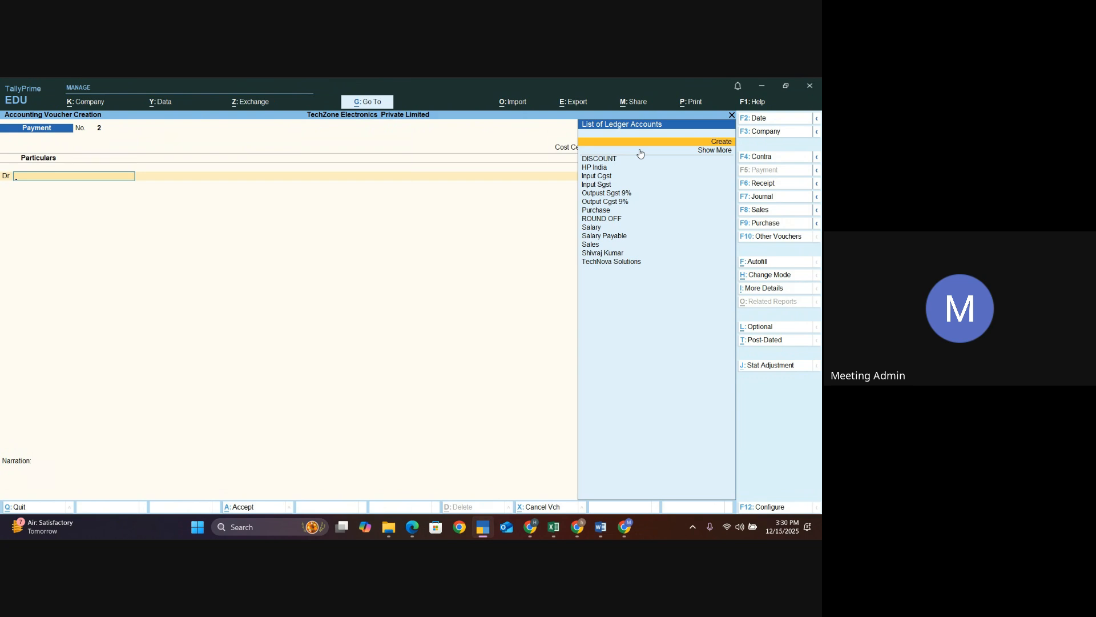
key("Escape")
key("y")
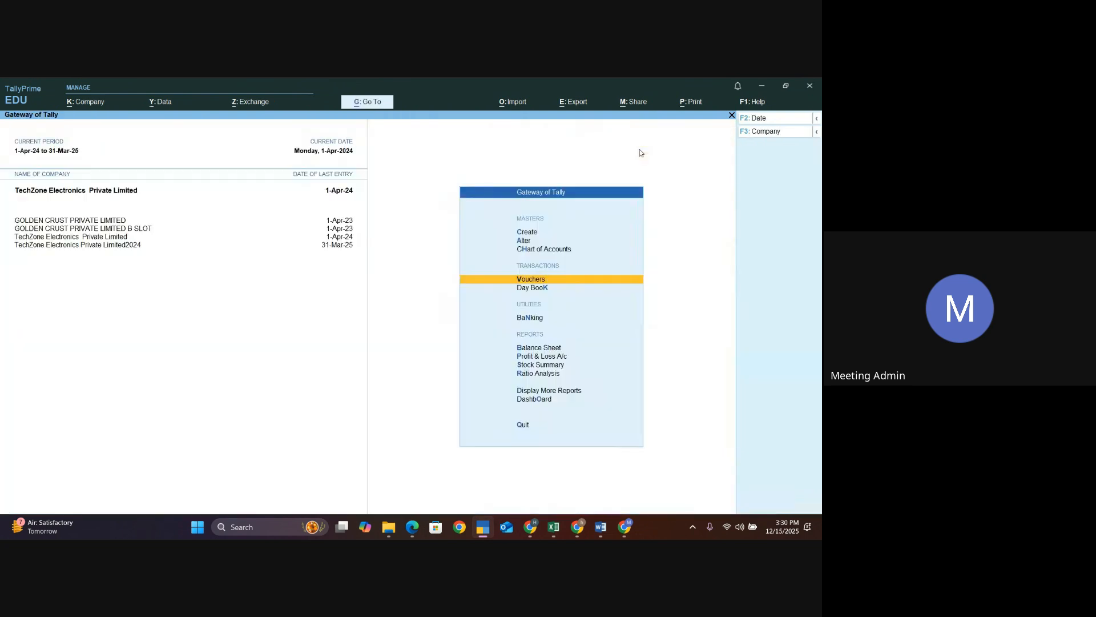
key("Return")
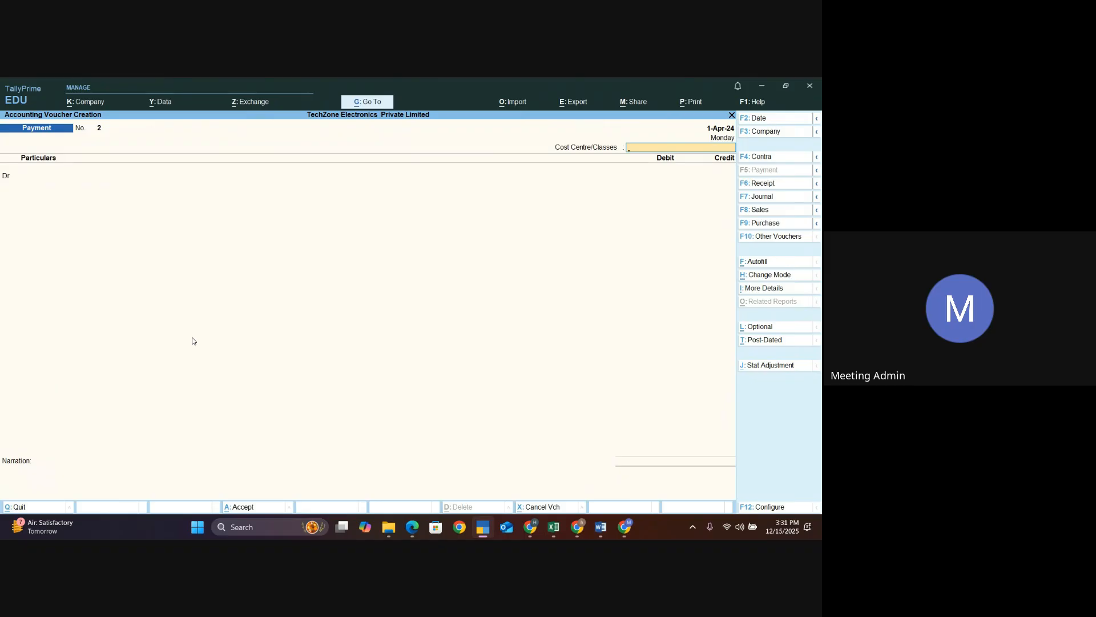
- Review the voucher configuration options for cost centre selection and accept them
key("F12")
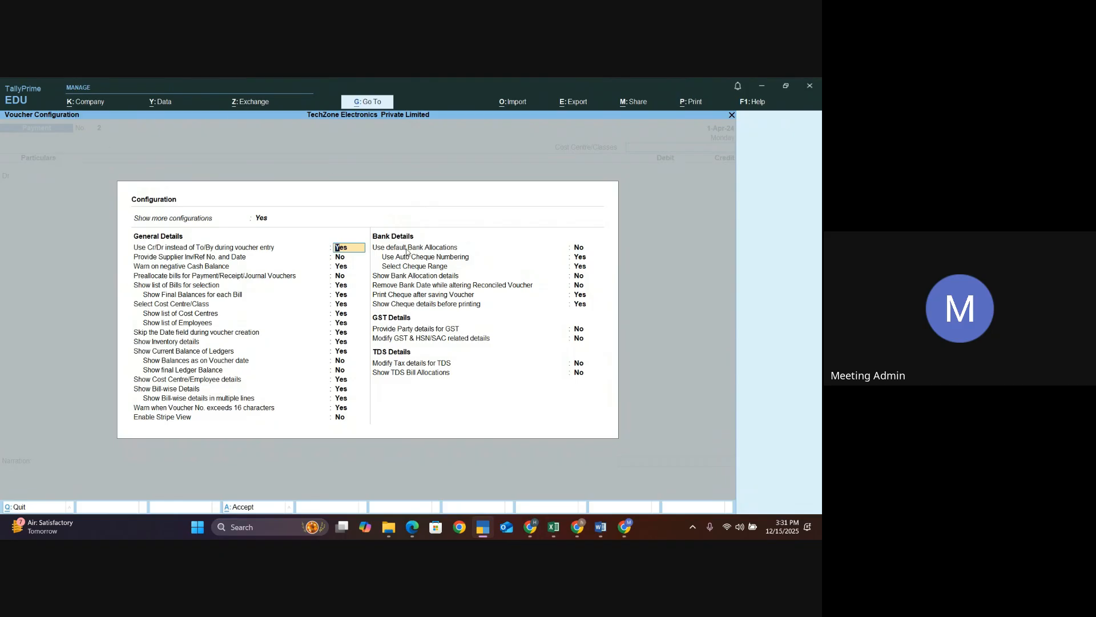
key("Down")
key("Down")
key("Down")
key("Down")
key("Down")
key("Down")
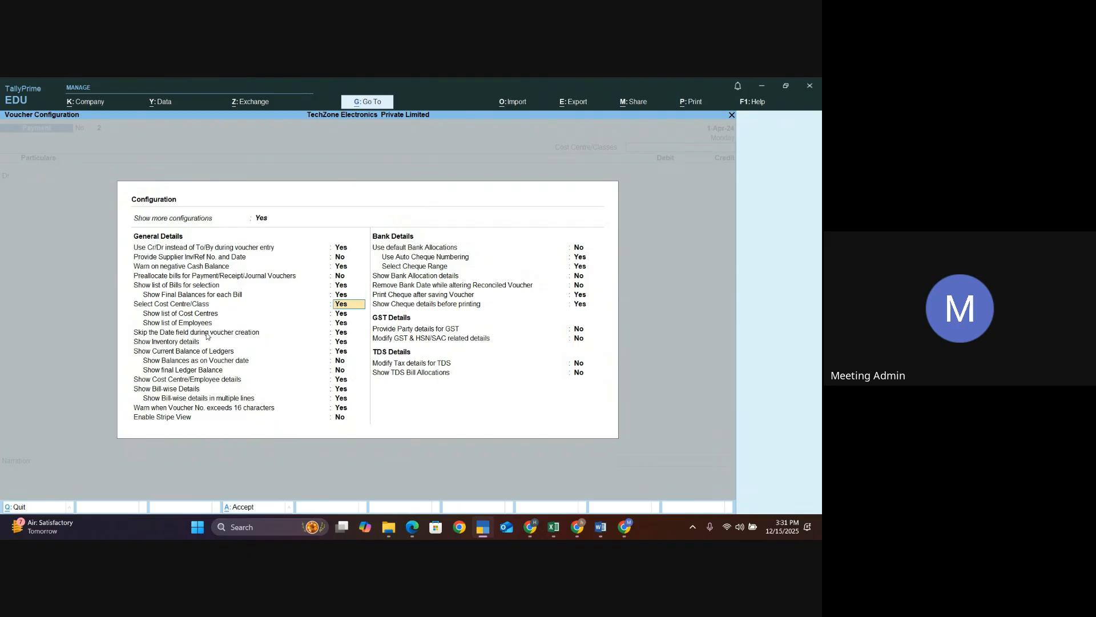
key("Down")
key("Up")
key("Down")
key("Down")
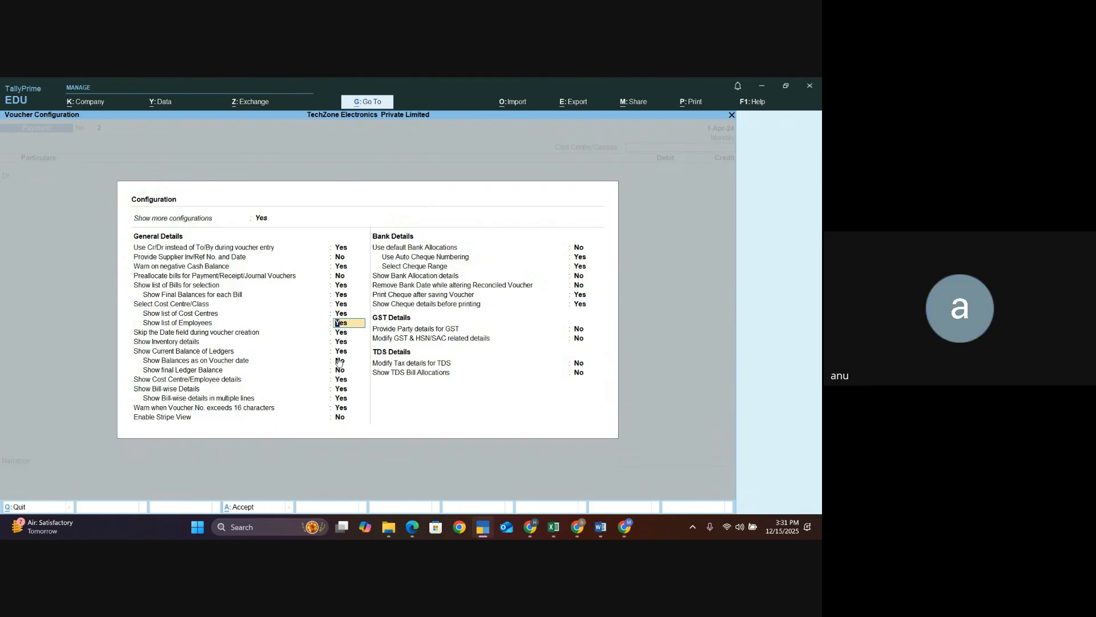
key("ctrl+a")
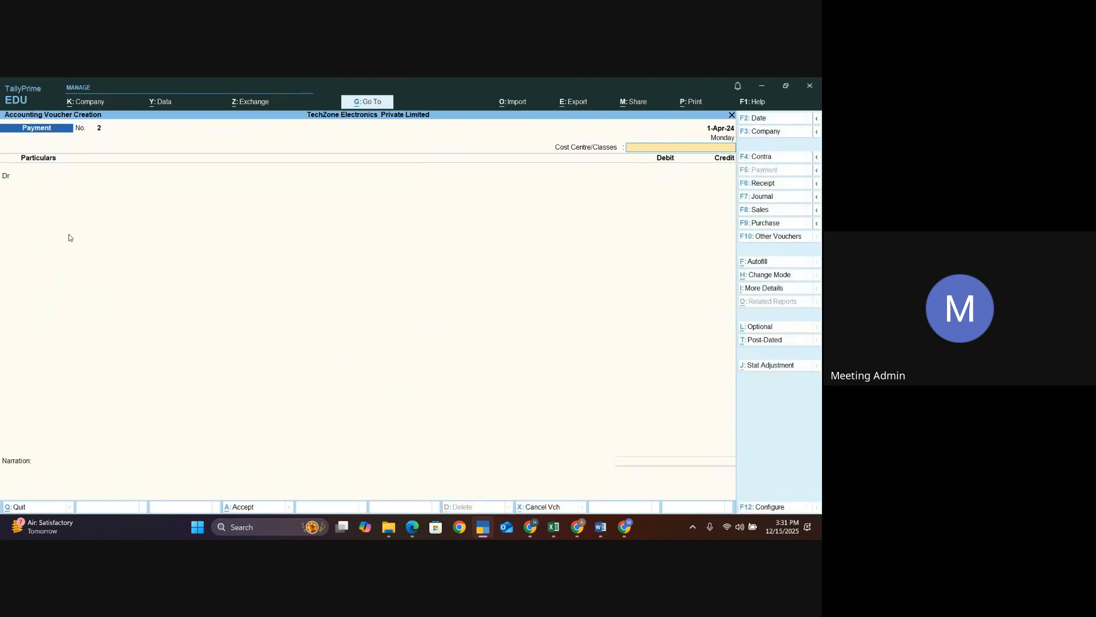
- Keep the voucher in Double Entry mode and debit Salary Payable with 80,000
left_click(766, 276)
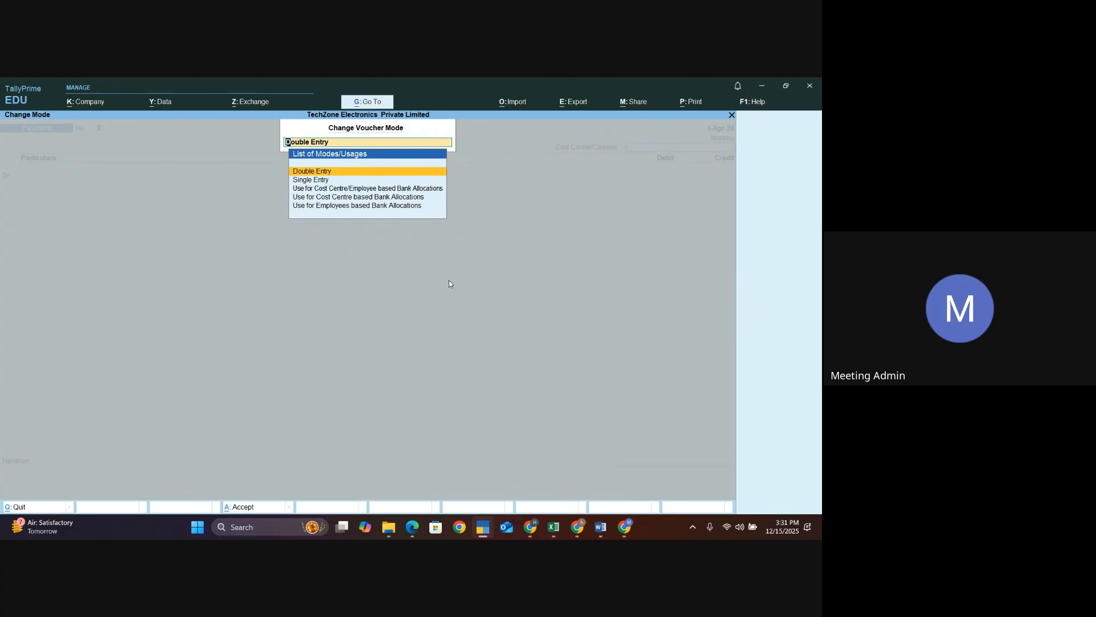
key("Return")
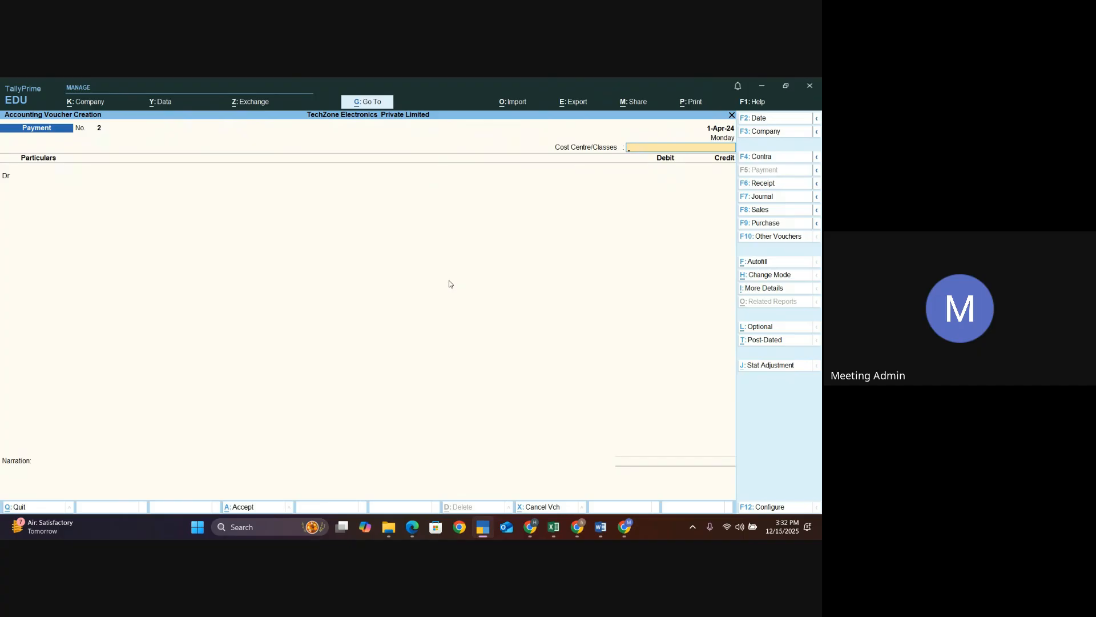
key("Return")
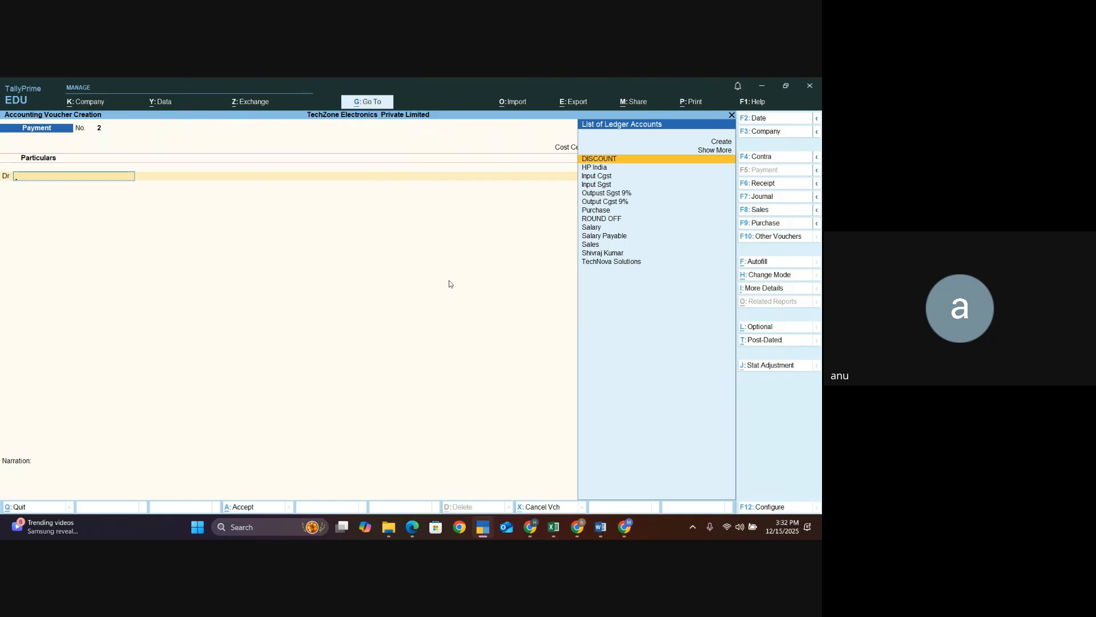
key("Down")
key("Down")
key("Down")
key("Down")
key("Down")
key("Down")
key("Down")
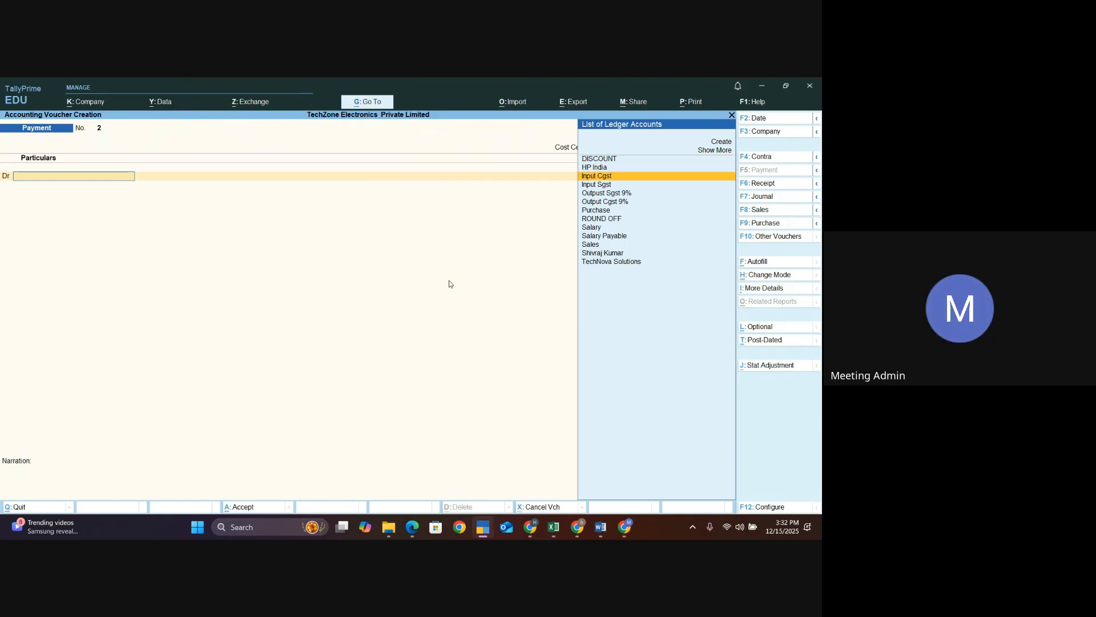
key("Down")
key("Down")
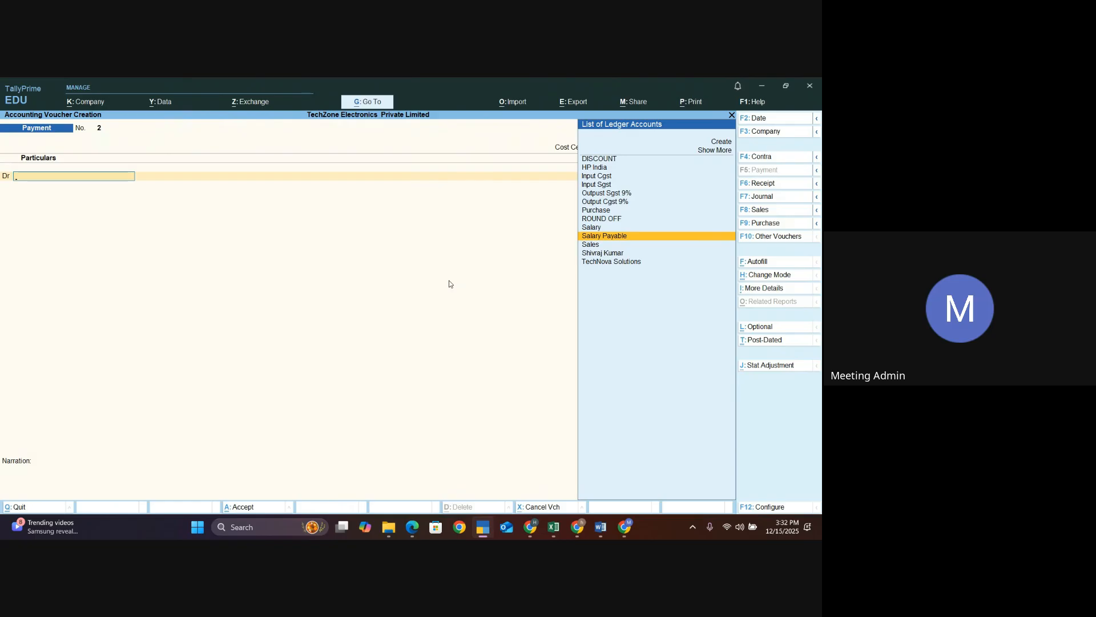
key("Return")
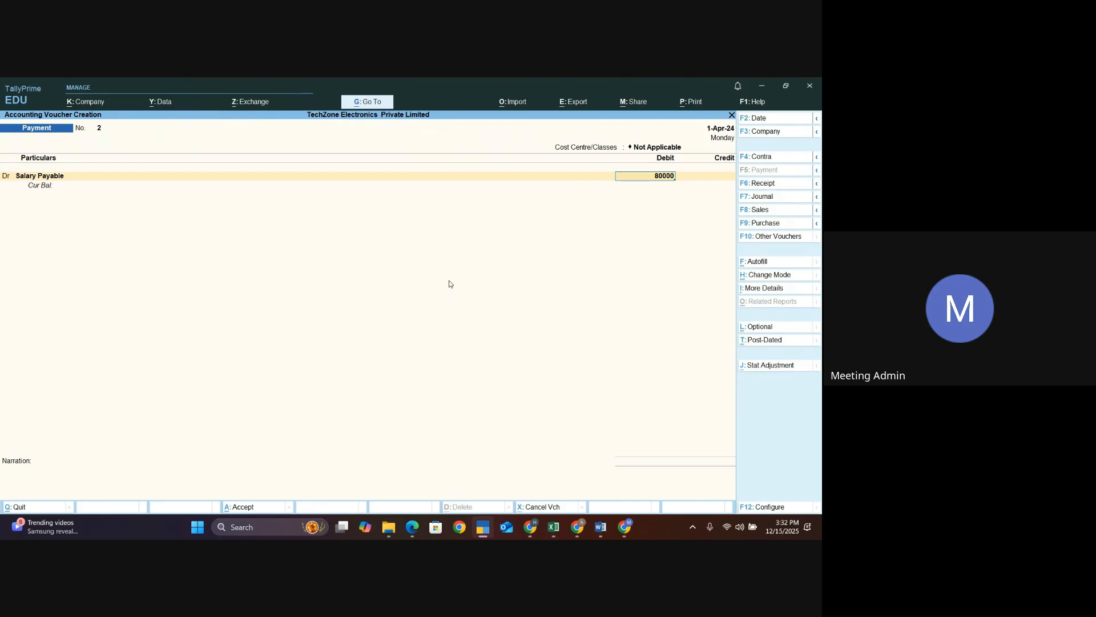
key("Return")
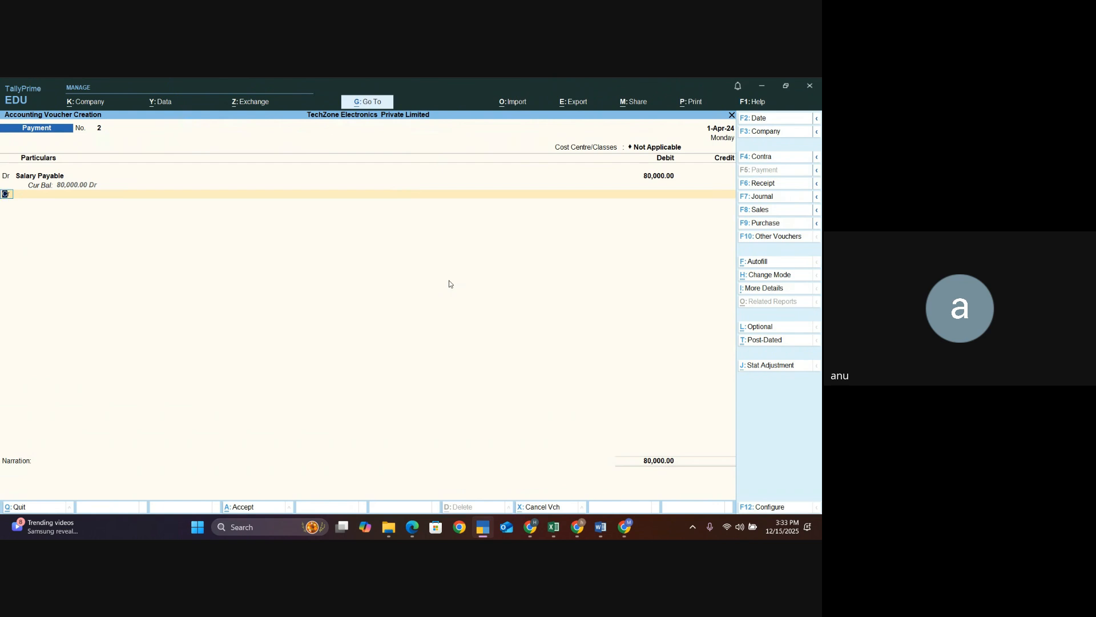
- Credit ICICI BANK with 80,000 and move on to the narration
key("Return")
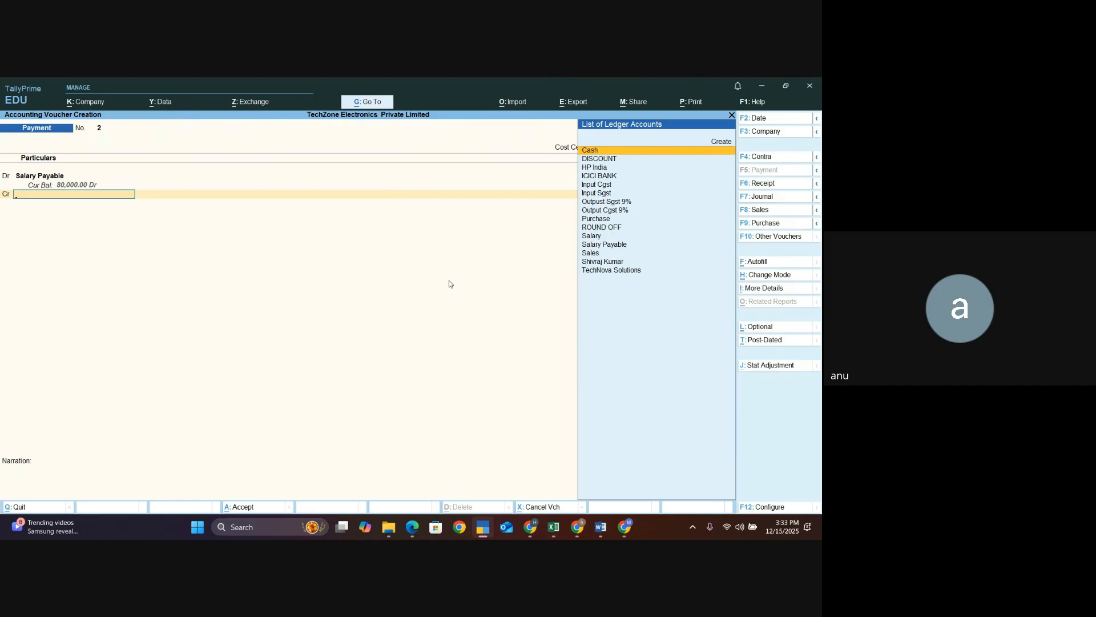
key("Down")
key("Down")
key("Down")
key("Return")
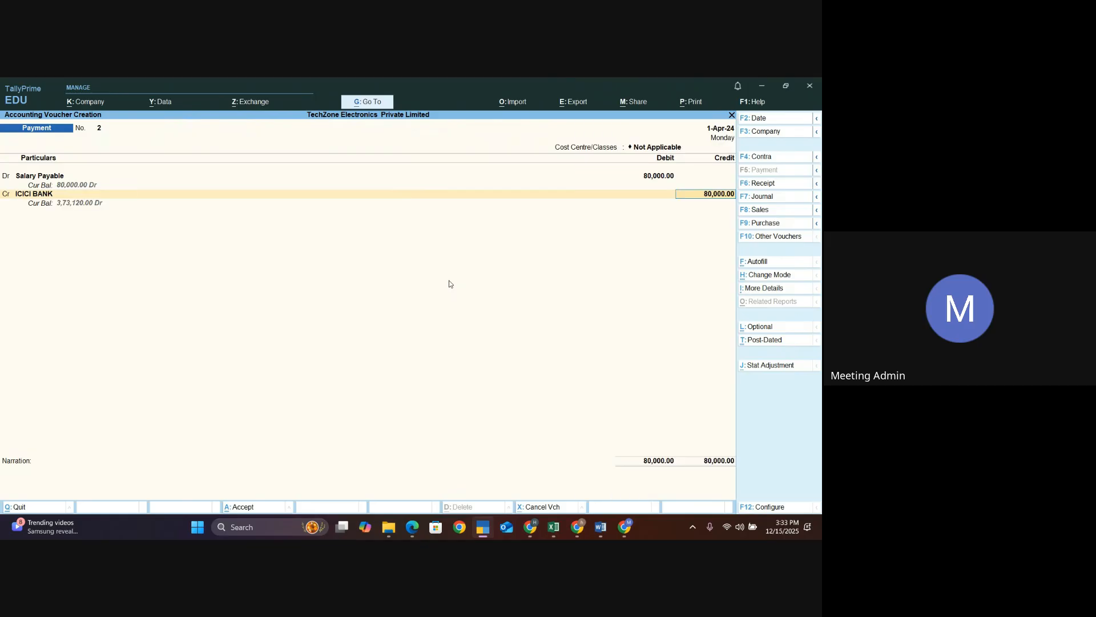
key("Return")
key("Return")
key("Return")
key("Return")
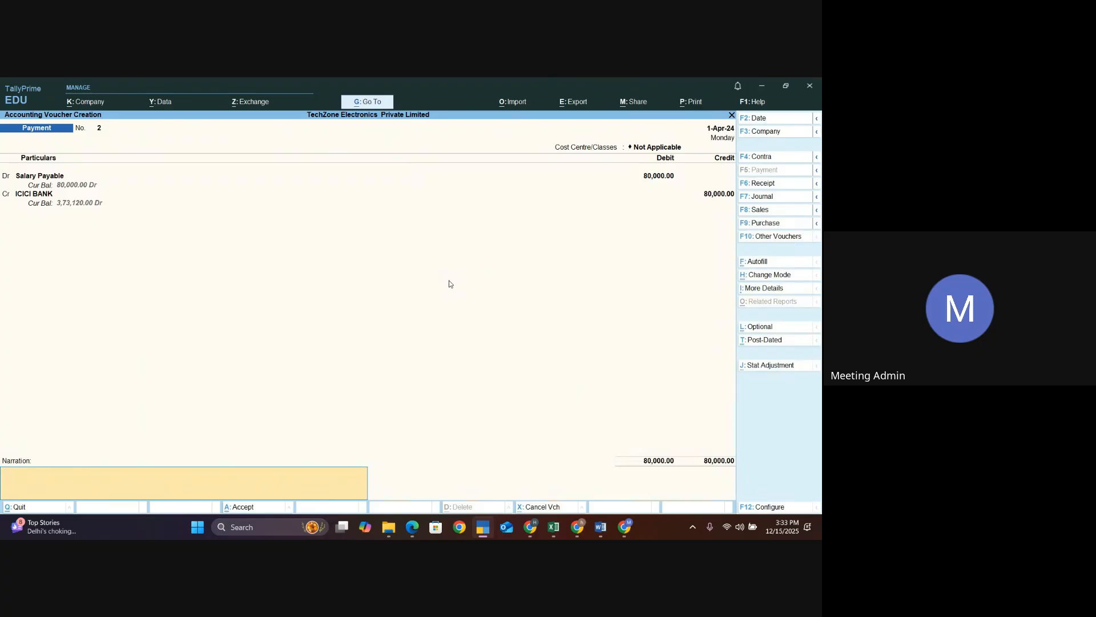
- Replace the debit ledger Salary Payable with the Salary ledger
key("BackSpace")
key("BackSpace")
key("BackSpace")
key("BackSpace")
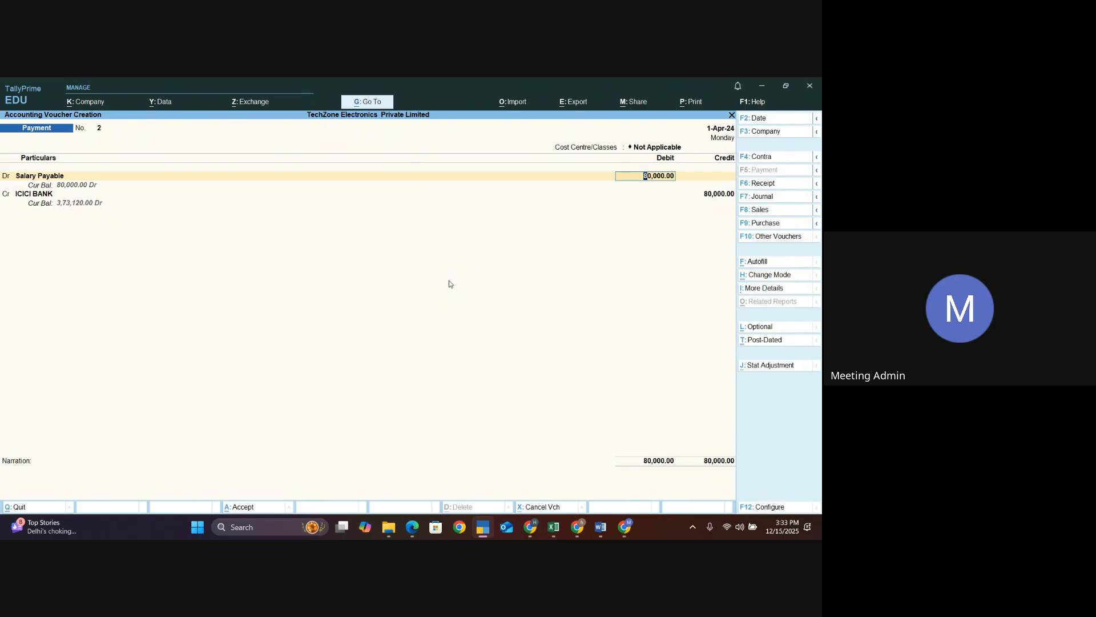
key("BackSpace")
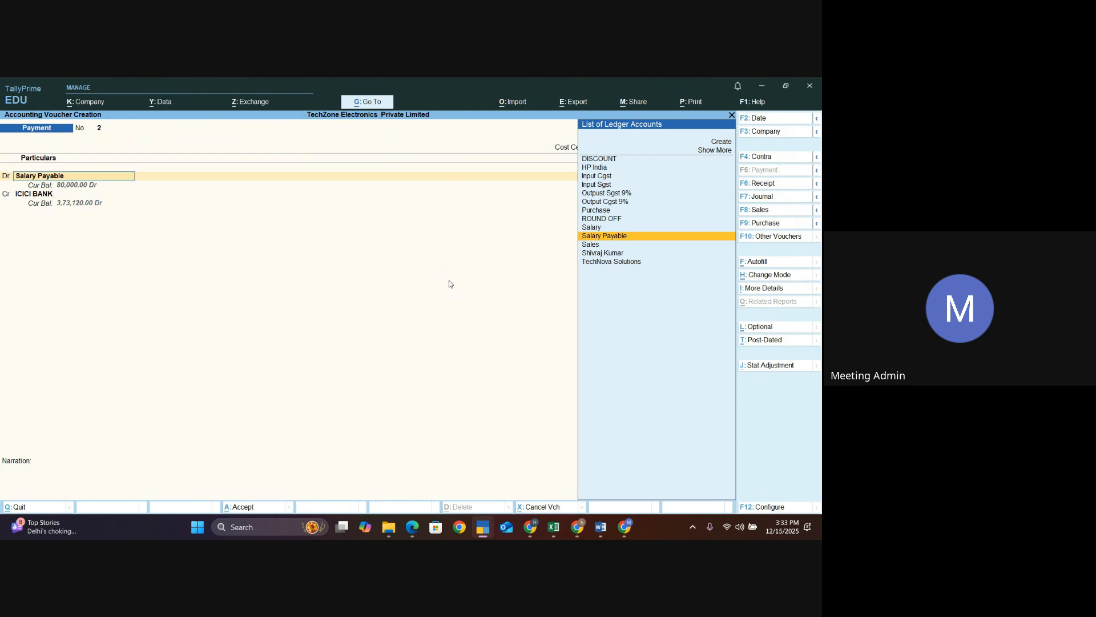
key("Up")
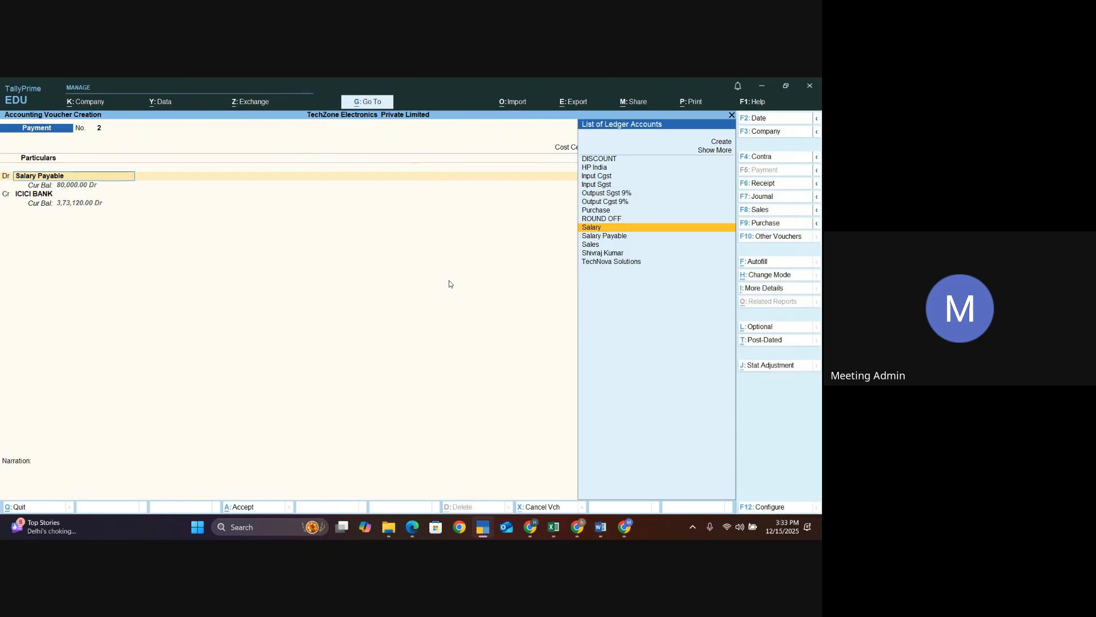
key("Up")
key("Down")
key("Down")
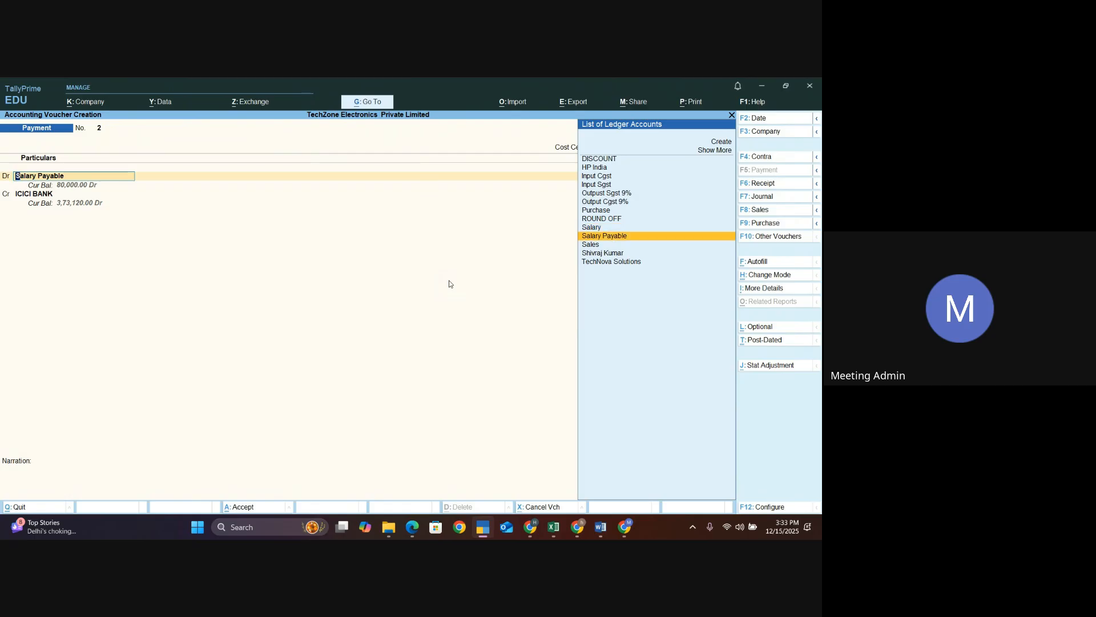
key("Up")
key("Return")
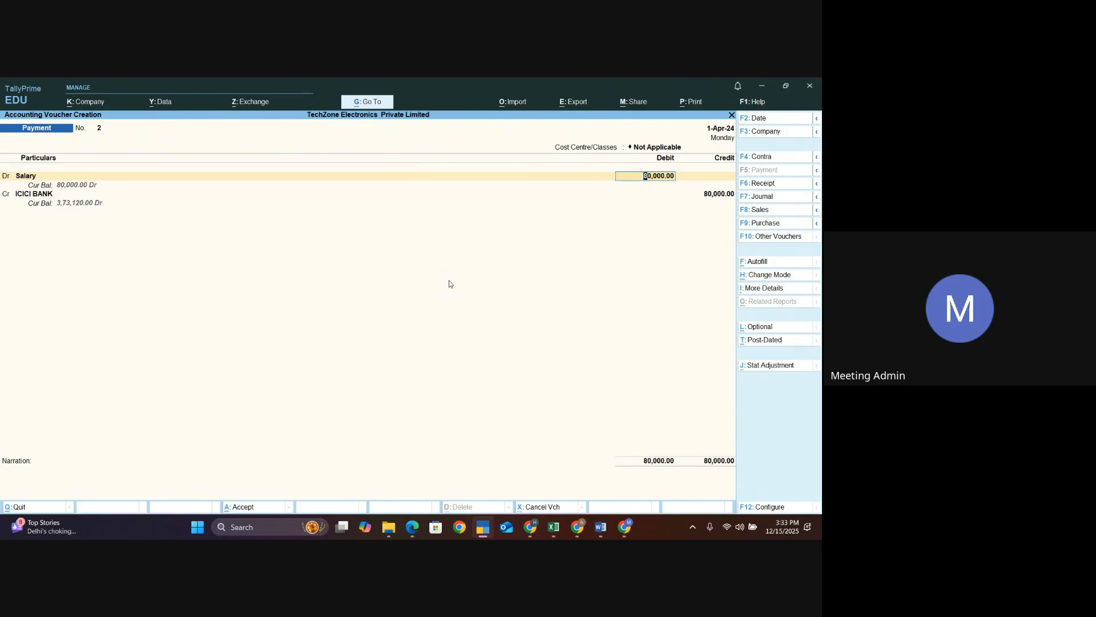
- Open the cost centre allocation for the Salary debit, then quit the voucher without saving
key("Return")
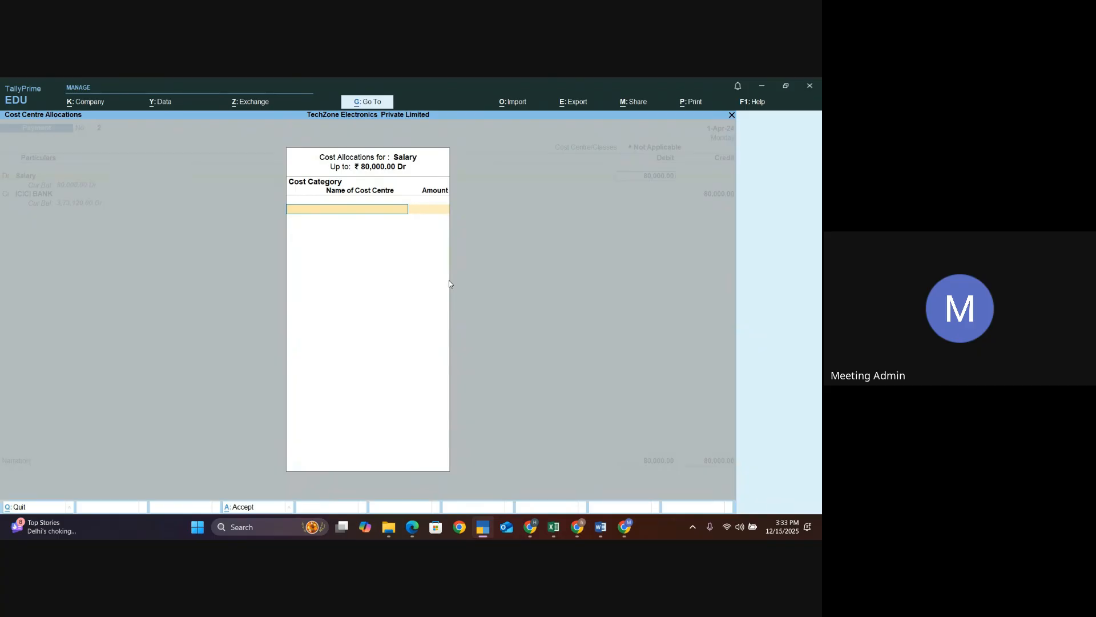
key("Escape")
key("Escape")
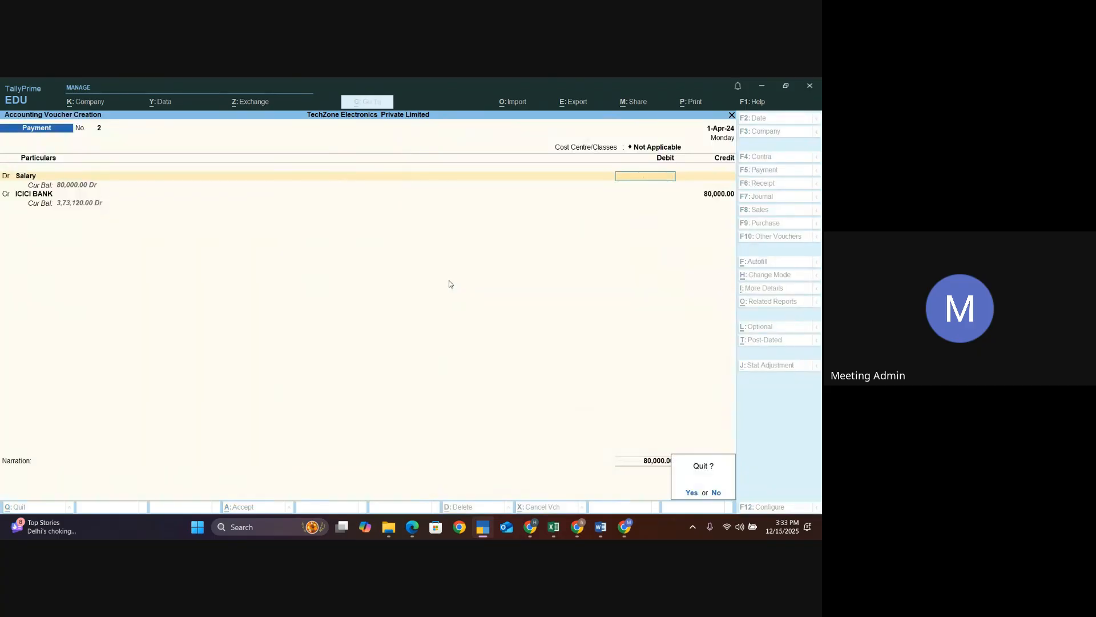
key("y")
key("Return")
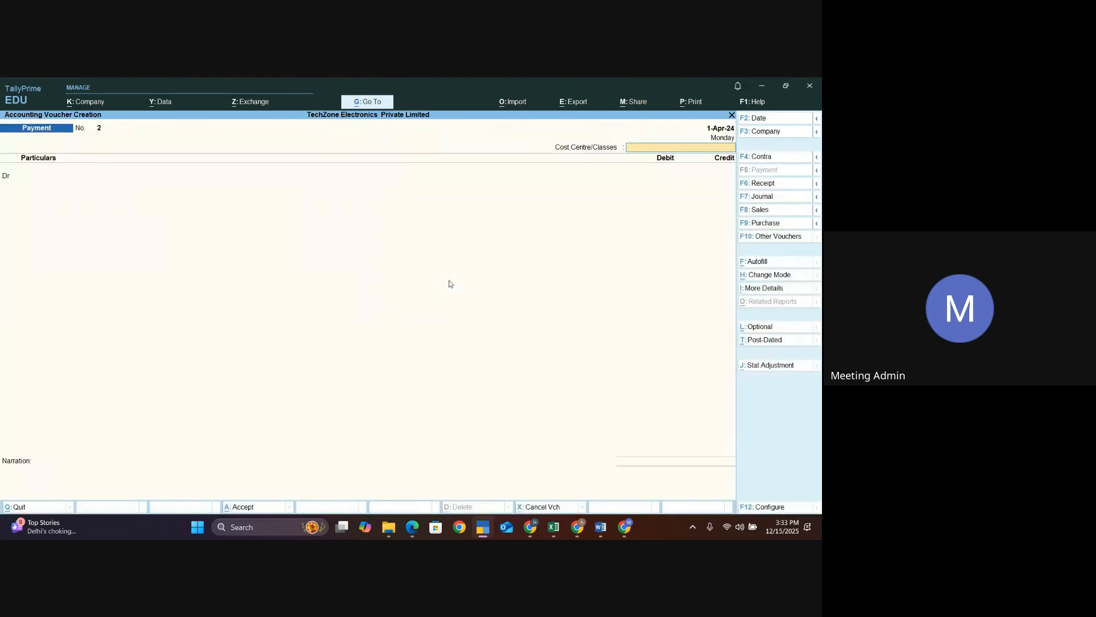
- Start a new payment voucher and debit the Salary ledger with 80,000
key("Return")
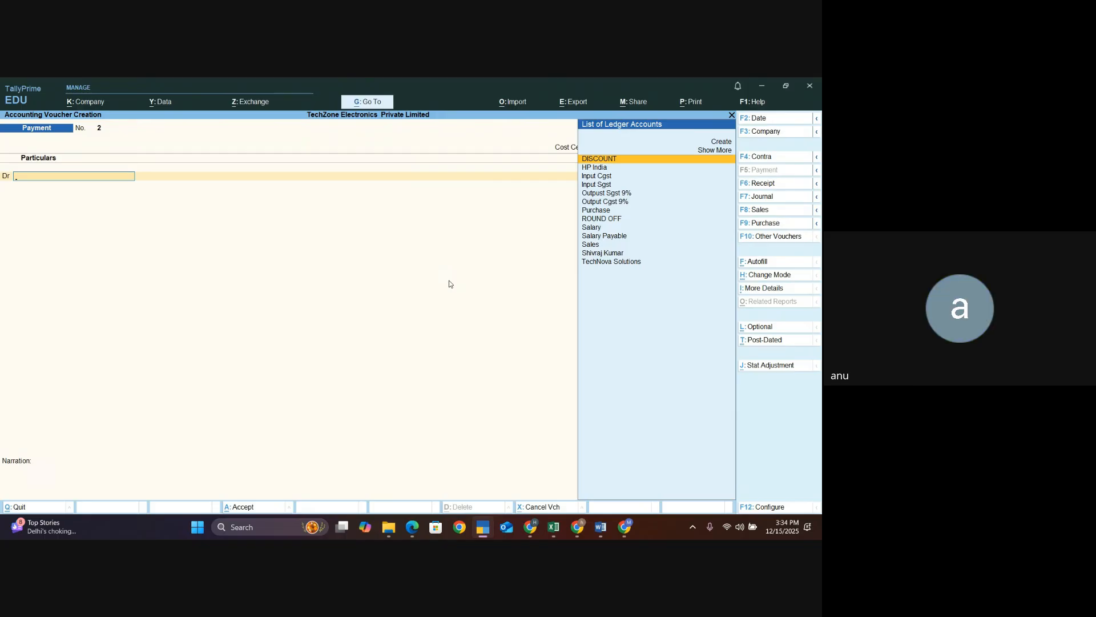
type("Sa")
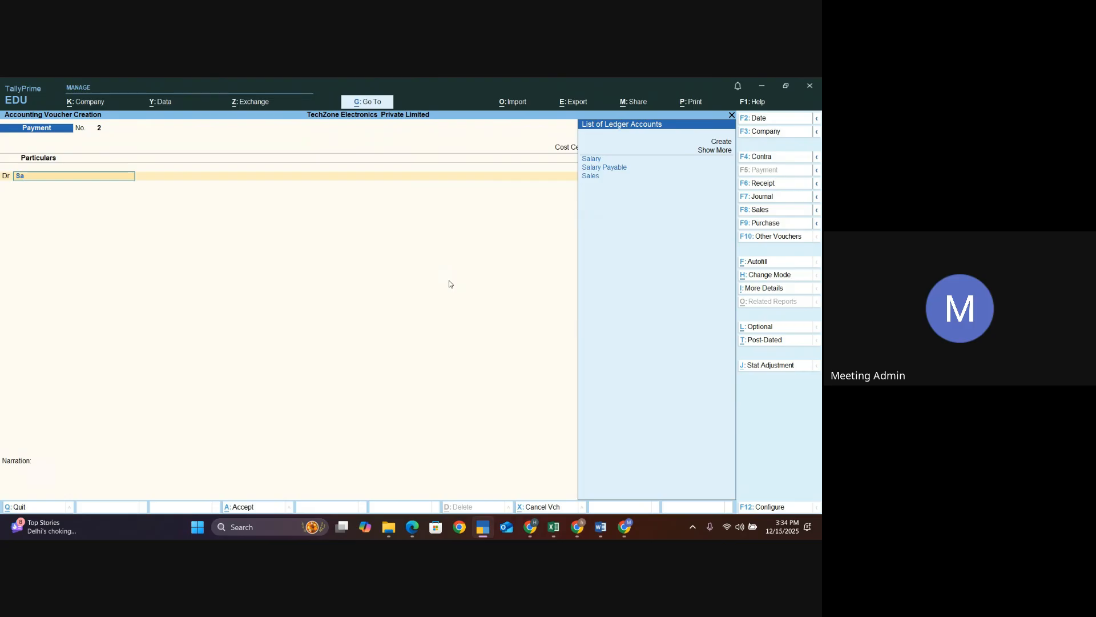
key("Return")
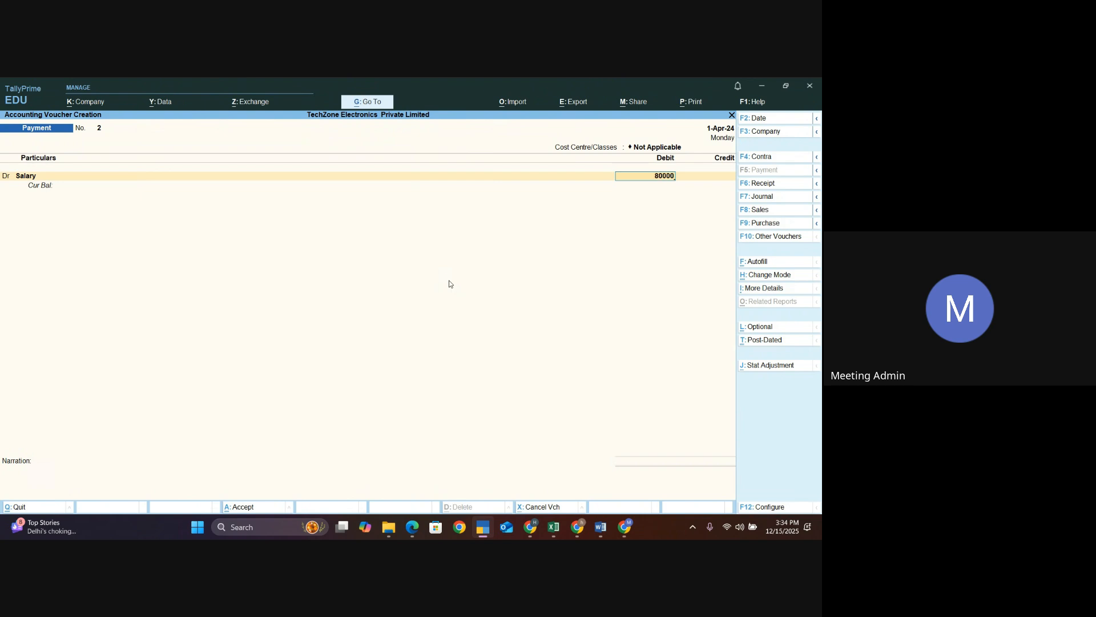
key("Return")
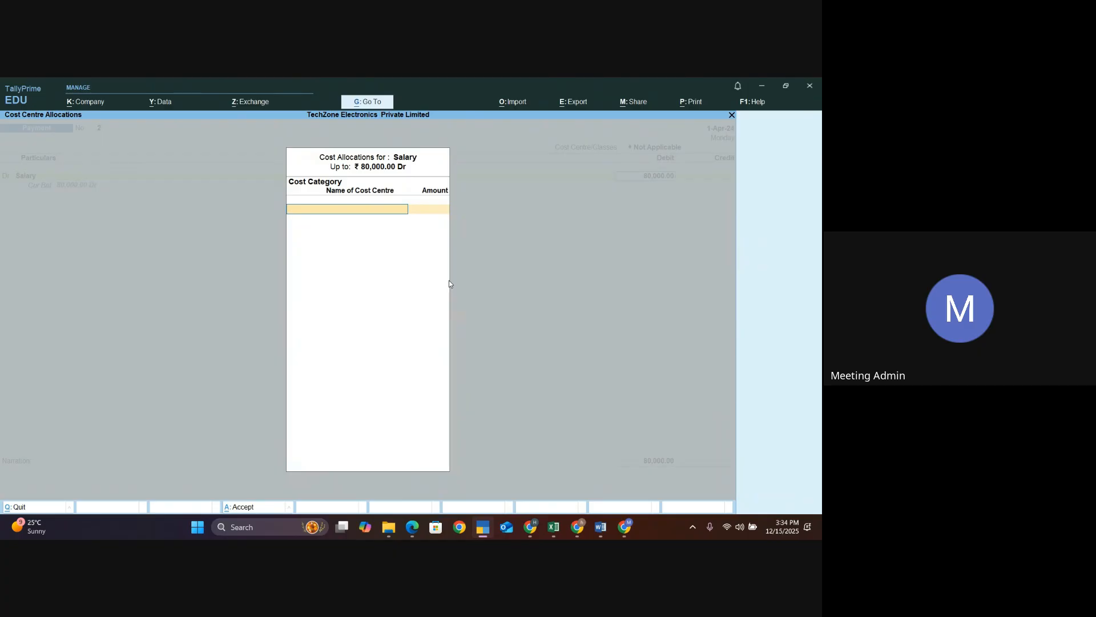
- Allocate the Salary debit under the Salary cost category, giving Abhi 20,000 and Amal 20,000
type("Sa")
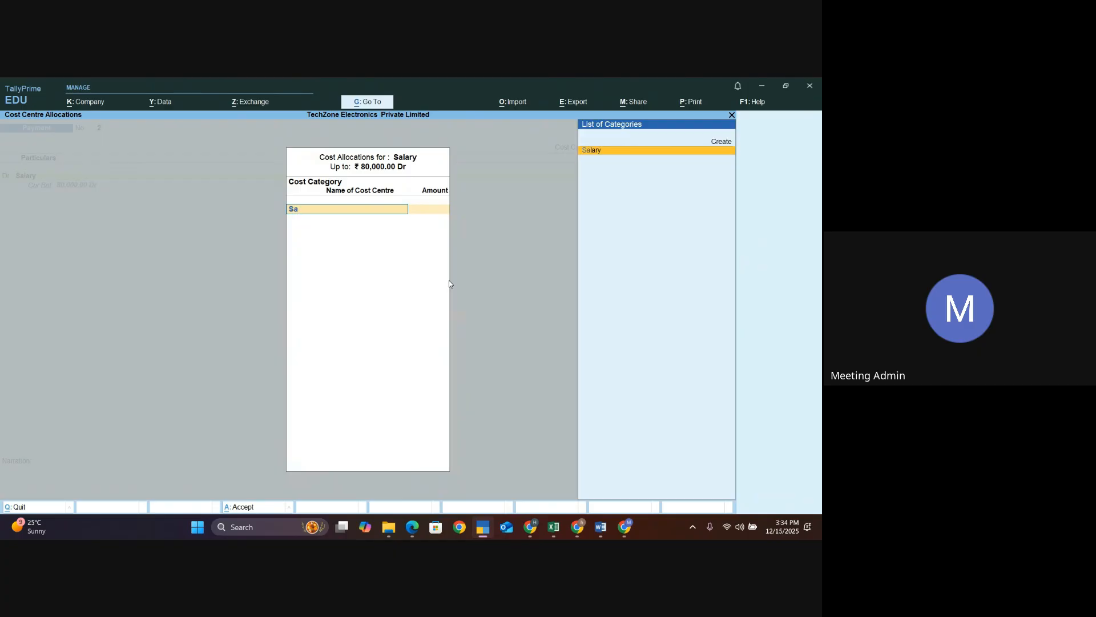
key("Return")
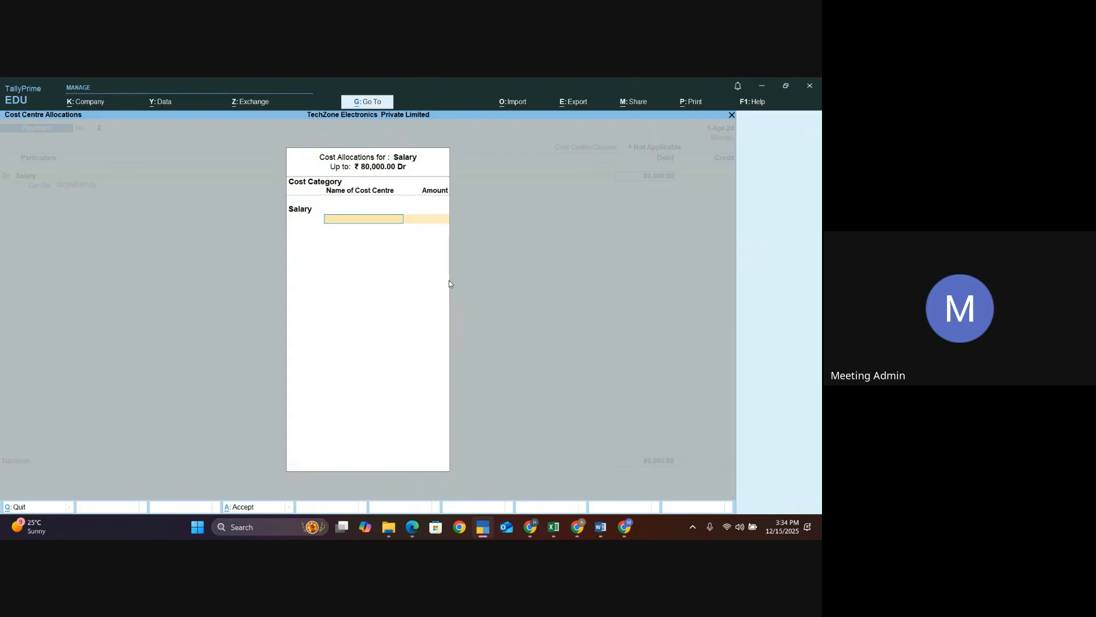
type("A")
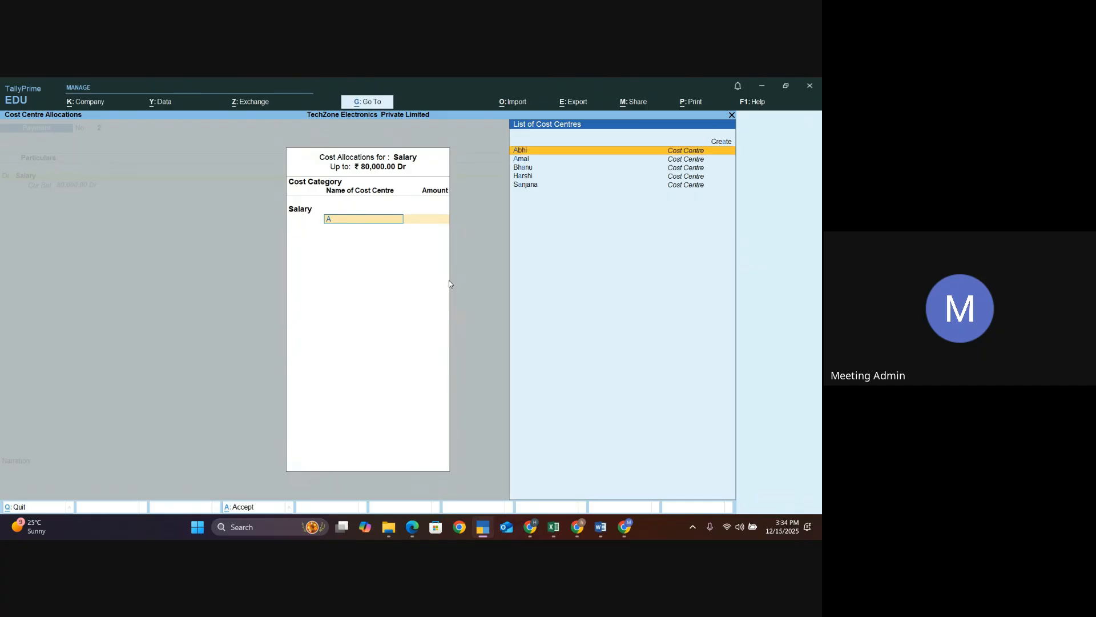
key("Return")
key("BackSpace")
type("20000")
key("Return")
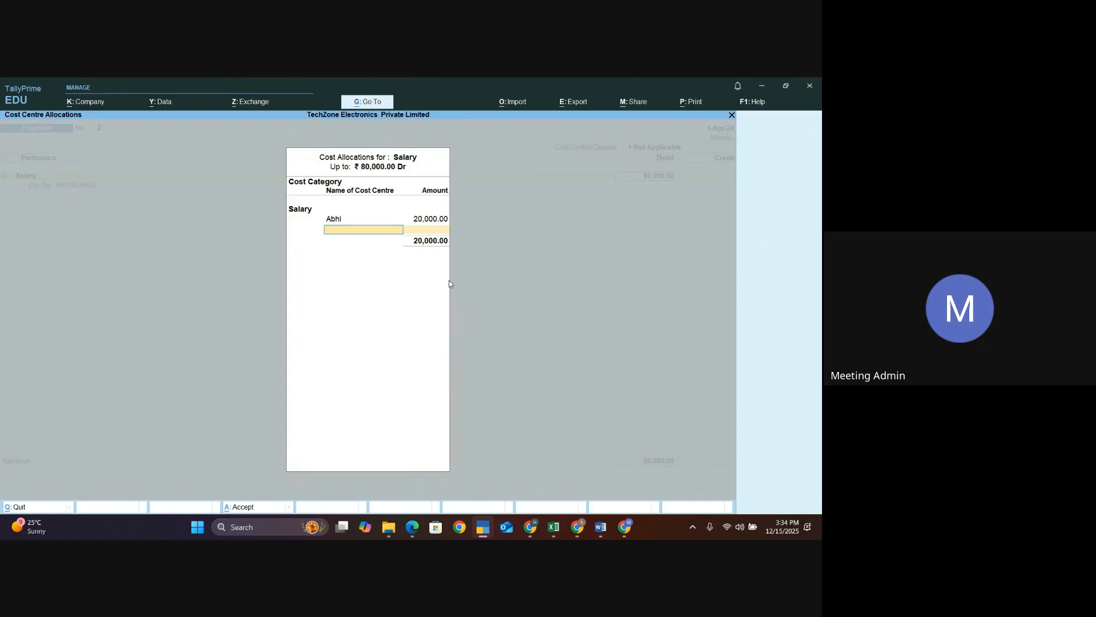
type("Am")
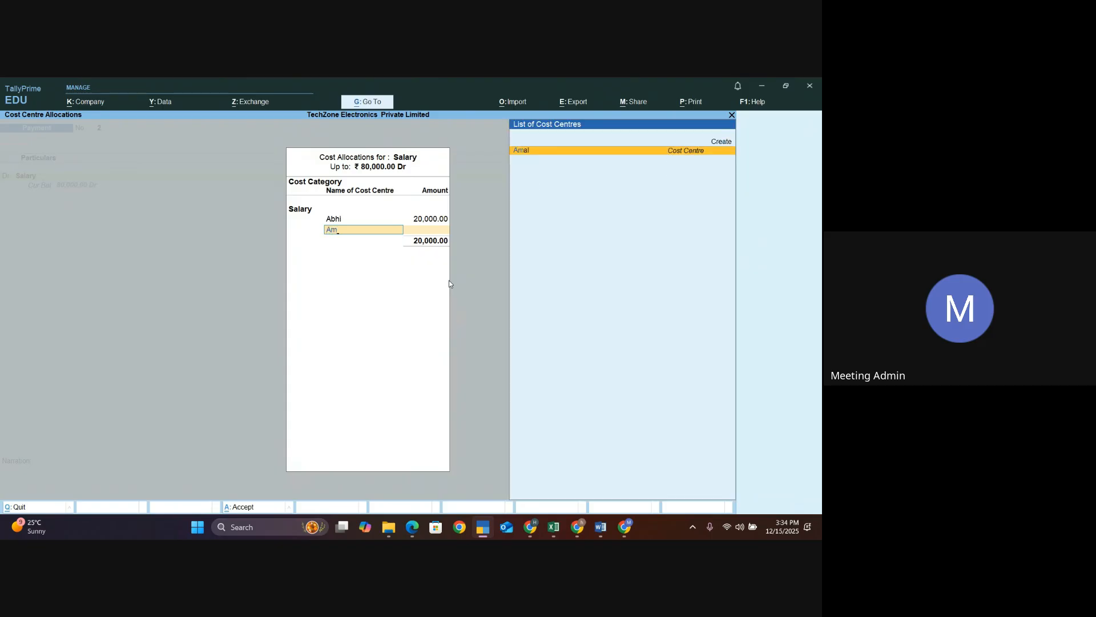
key("Return")
type("20000")
key("Return")
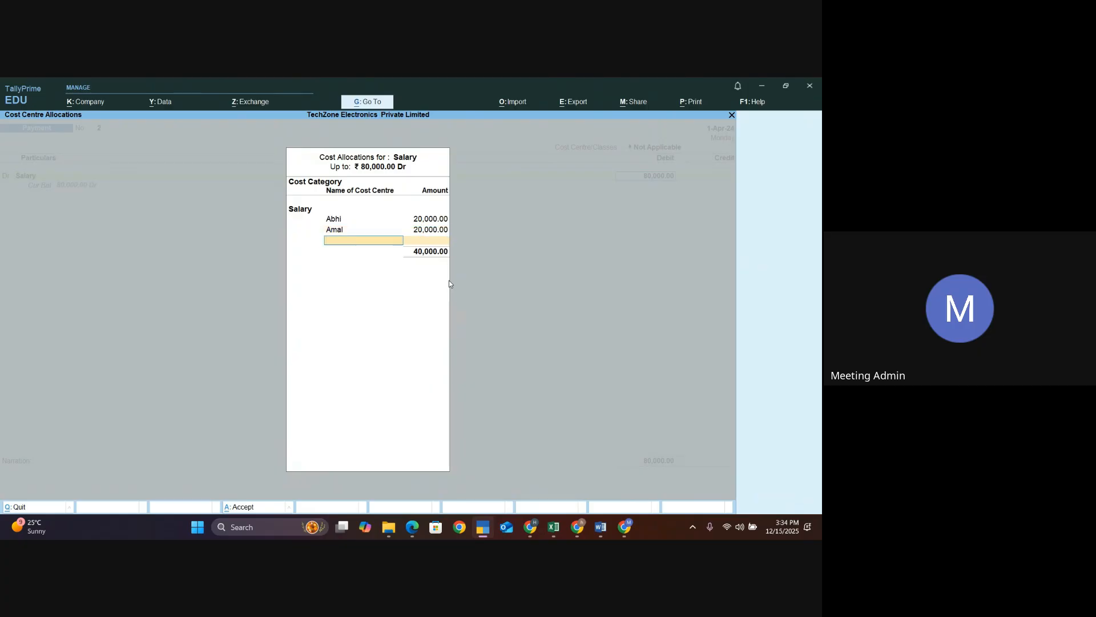
- Complete the allocation with Sanjana 10,000, Bhanu 10,000 and Harshi 20,000, then accept it
type("Sa")
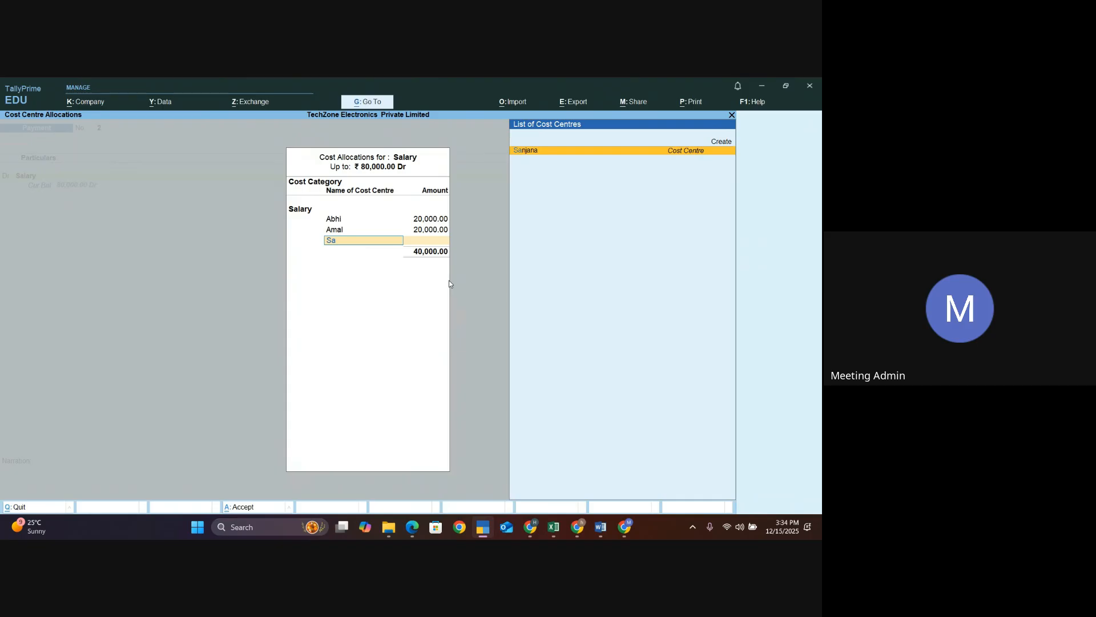
key("Return")
type("1")
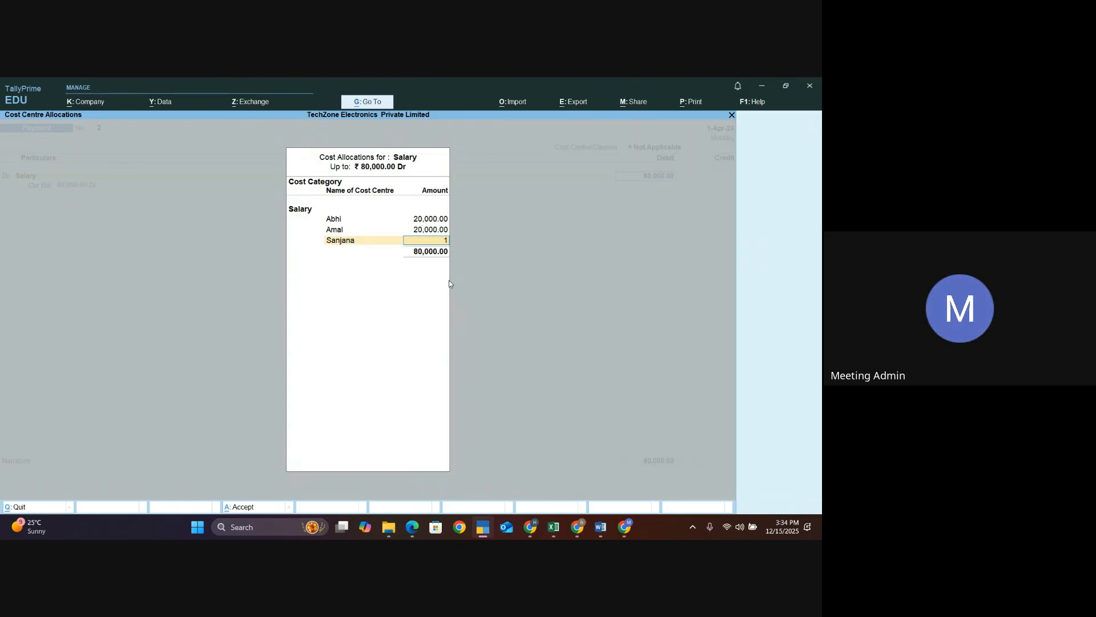
type("0000")
key("Return")
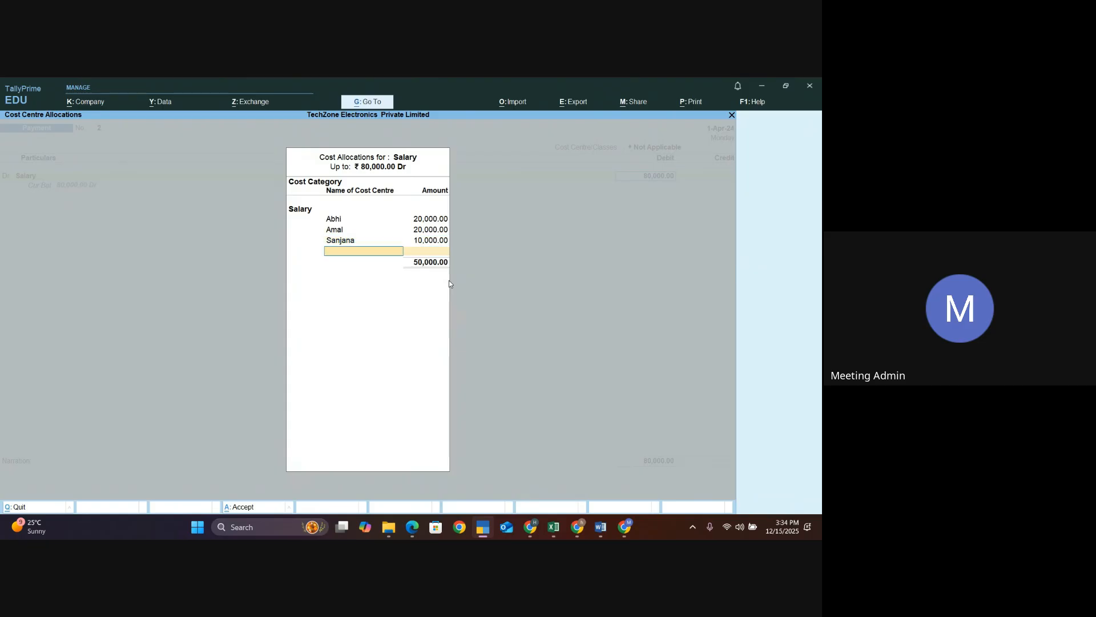
type("B")
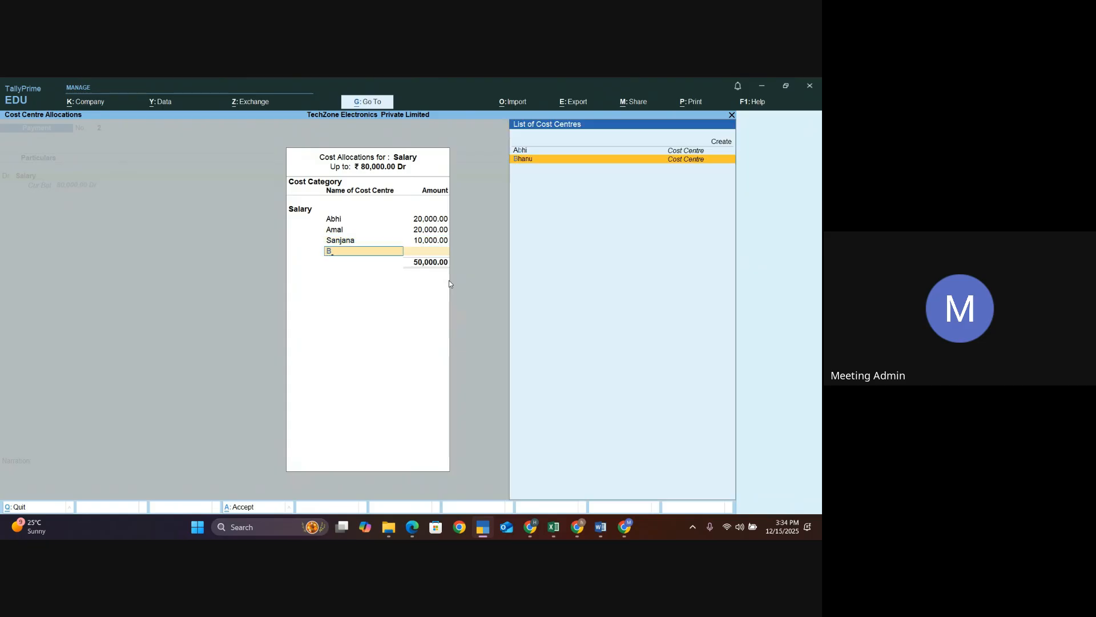
key("Return")
type("10000")
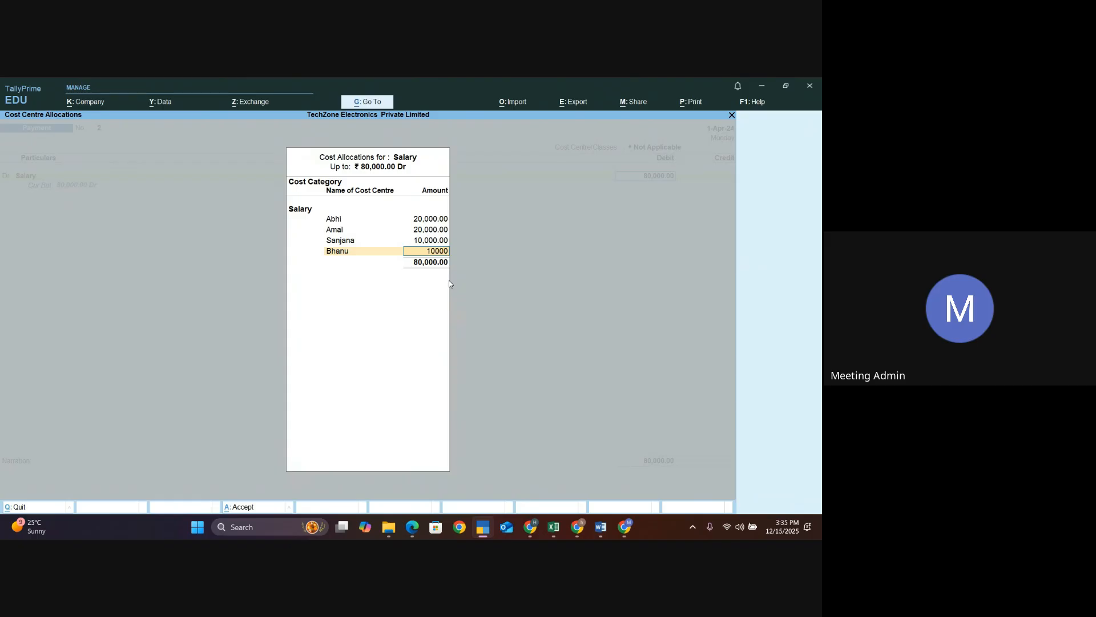
key("Return")
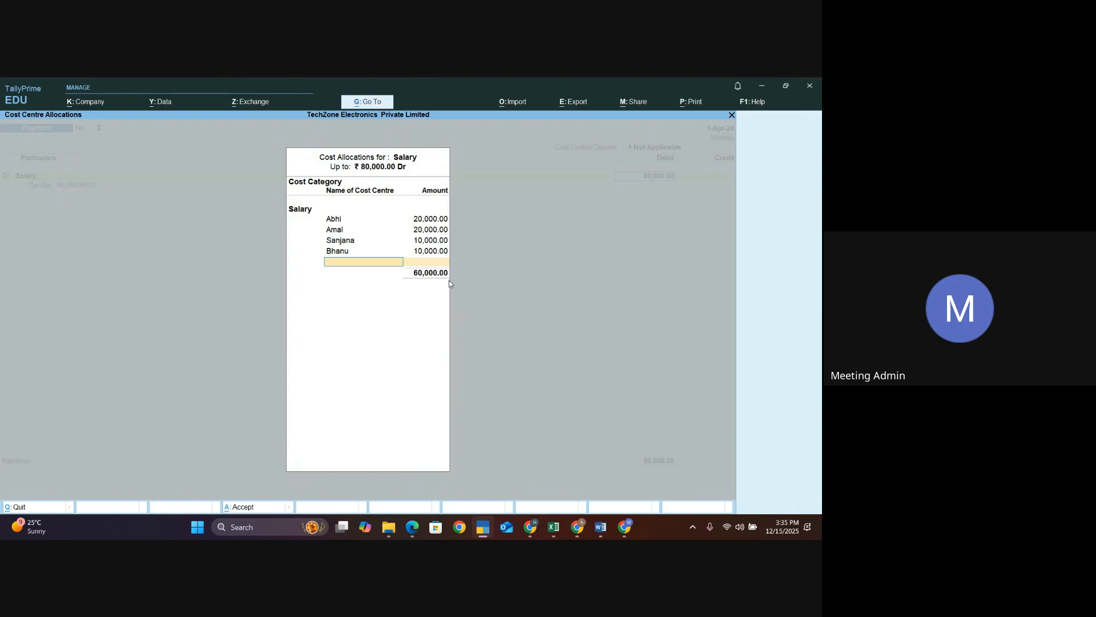
type("Ha")
key("Return")
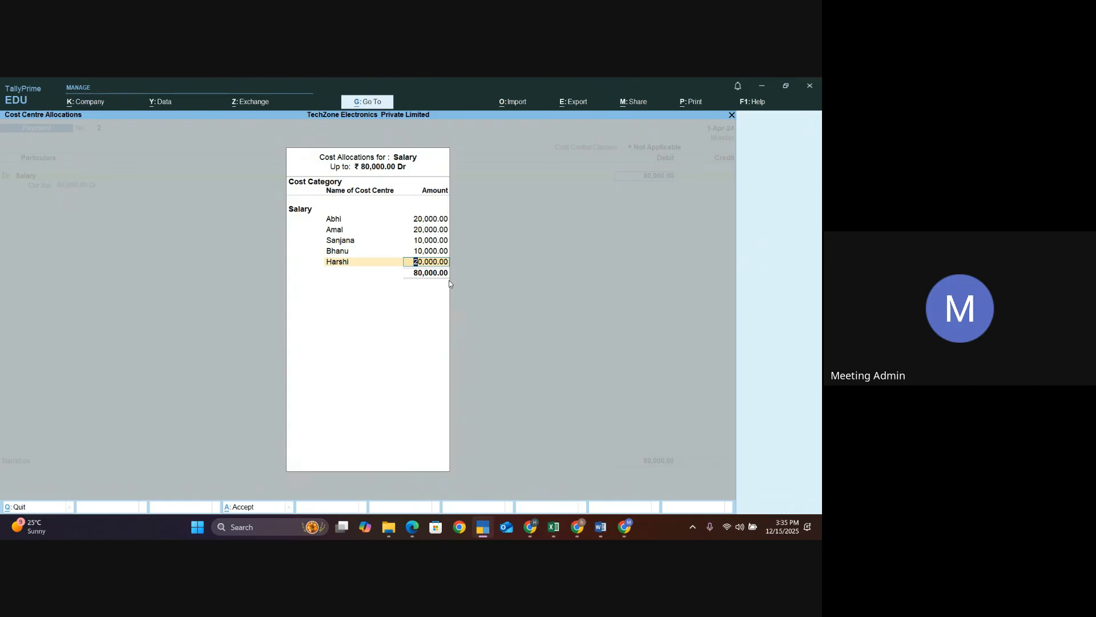
key("Return")
key("Return")
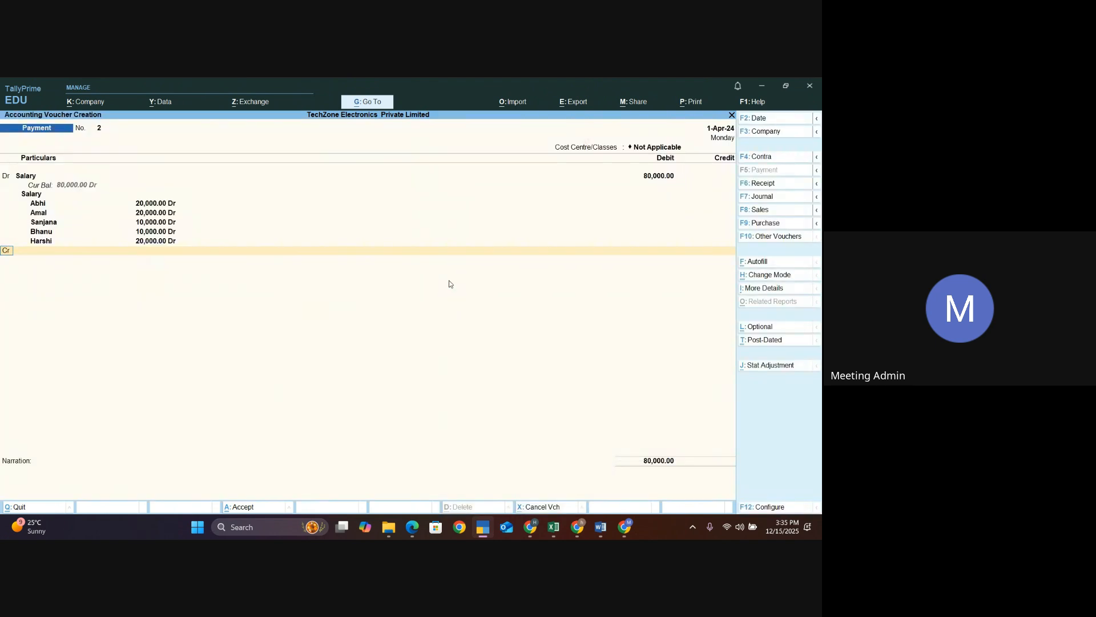
- Credit ICICI BANK with 80,000 and accept the cheque bank allocation
key("Return")
key("Down")
key("Down")
key("Down")
key("Return")
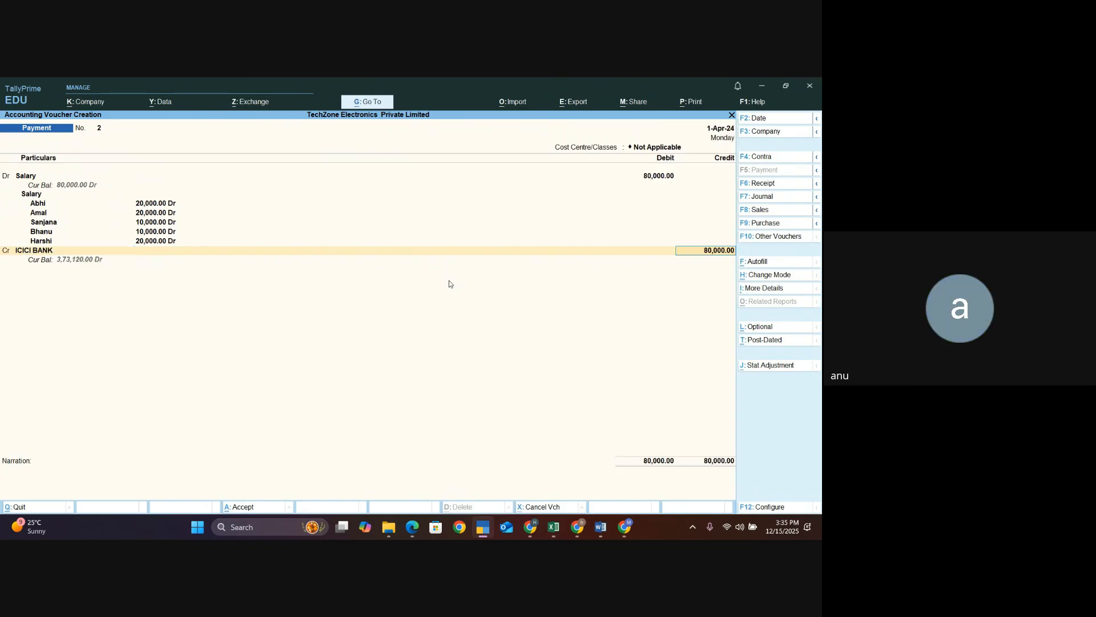
key("Return")
key("Return")
key("Return")
key("Return")
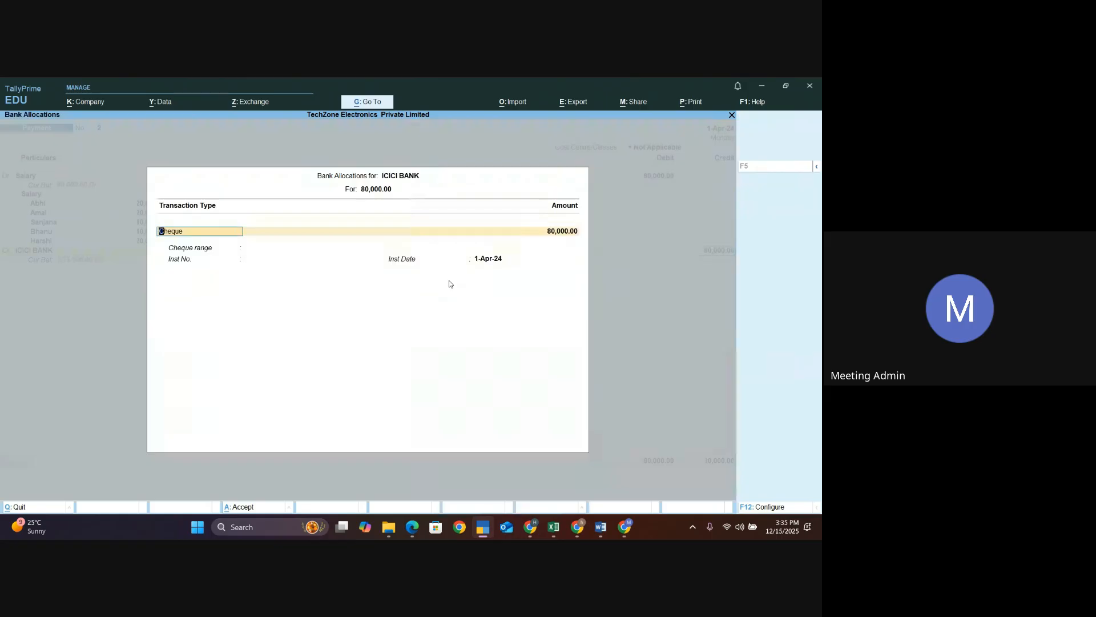
key("Return")
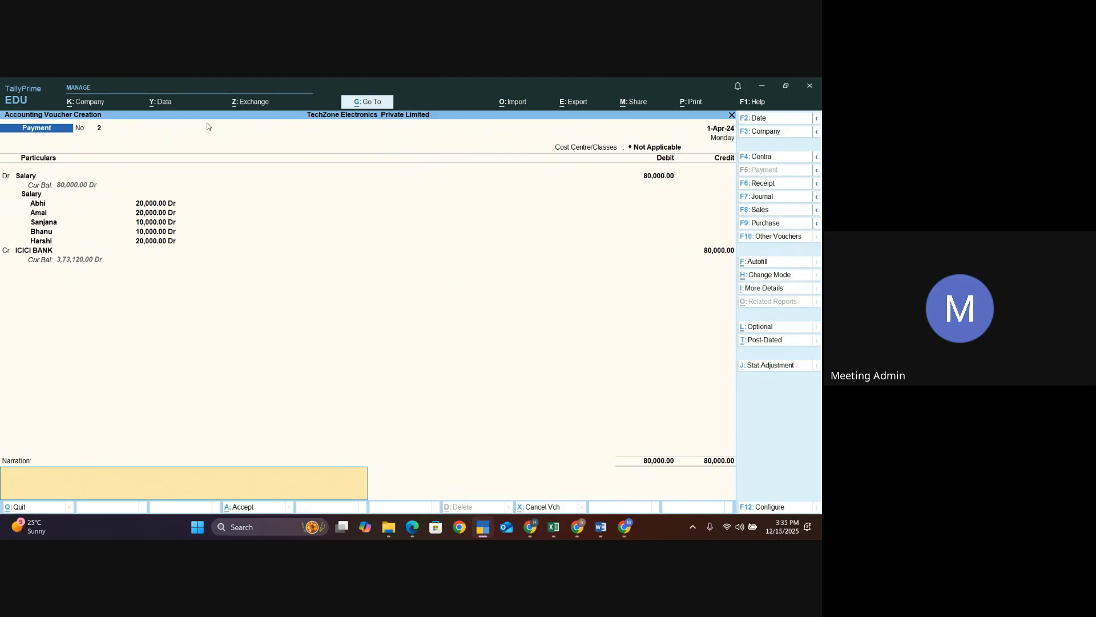
- Step through the Salary and ICICI BANK lines again and save the salary payment voucher
left_click(63, 263)
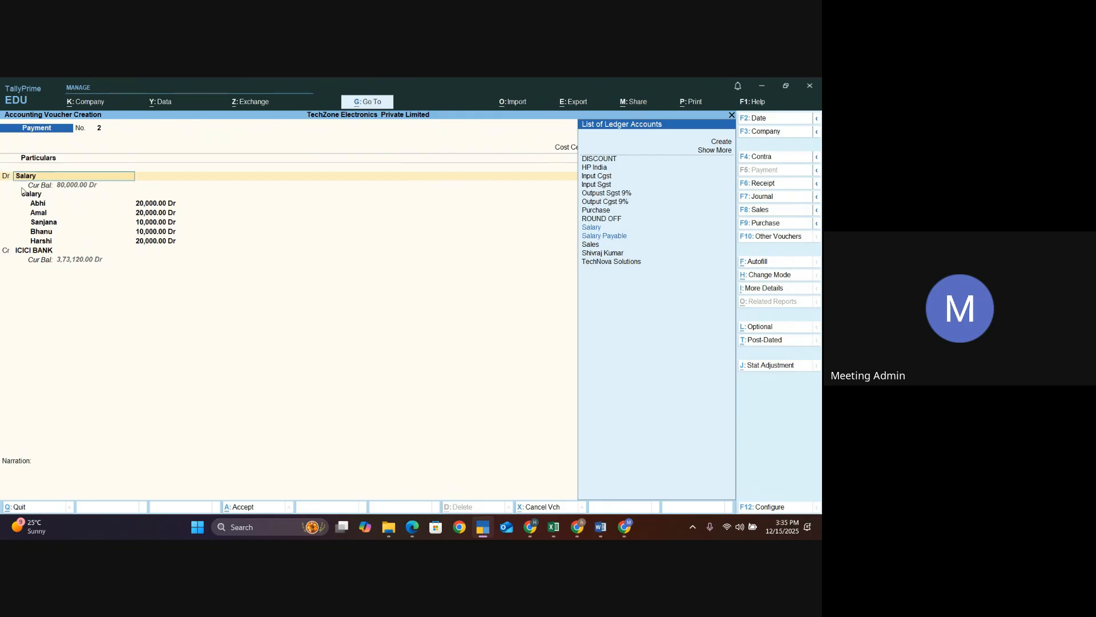
left_click(36, 251)
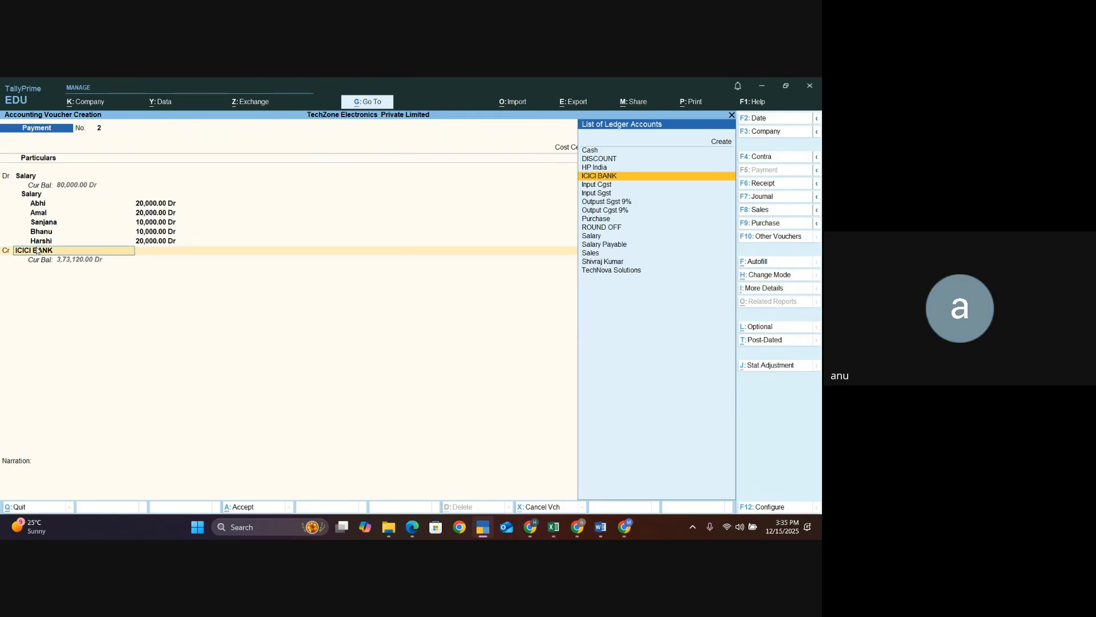
key("Return")
key("Return")
key("Return")
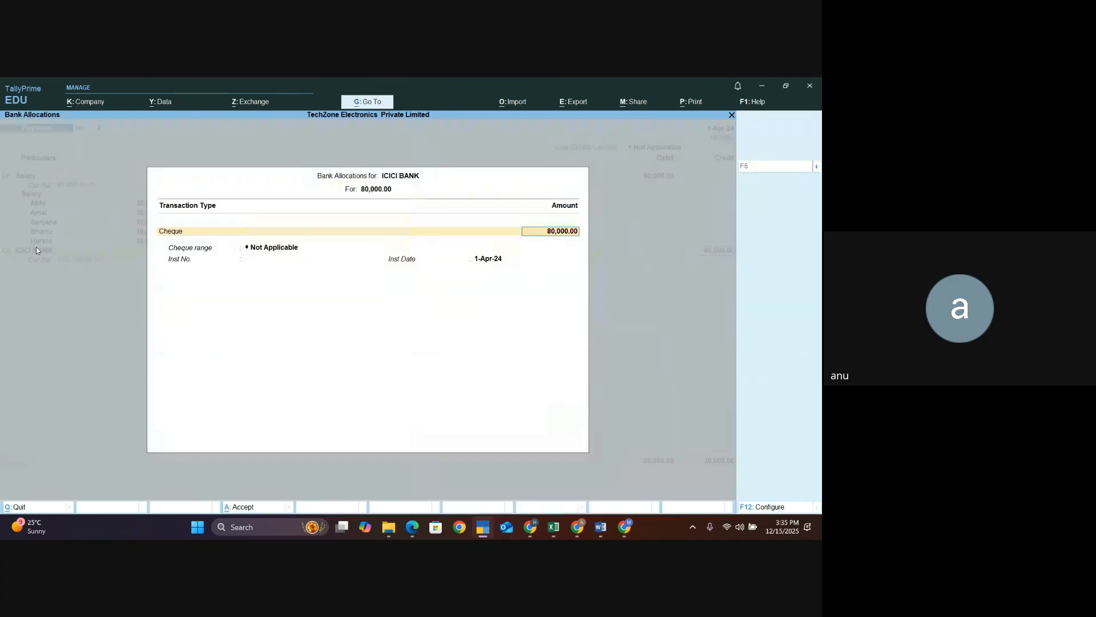
key("Return")
key("Return")
key("Return")
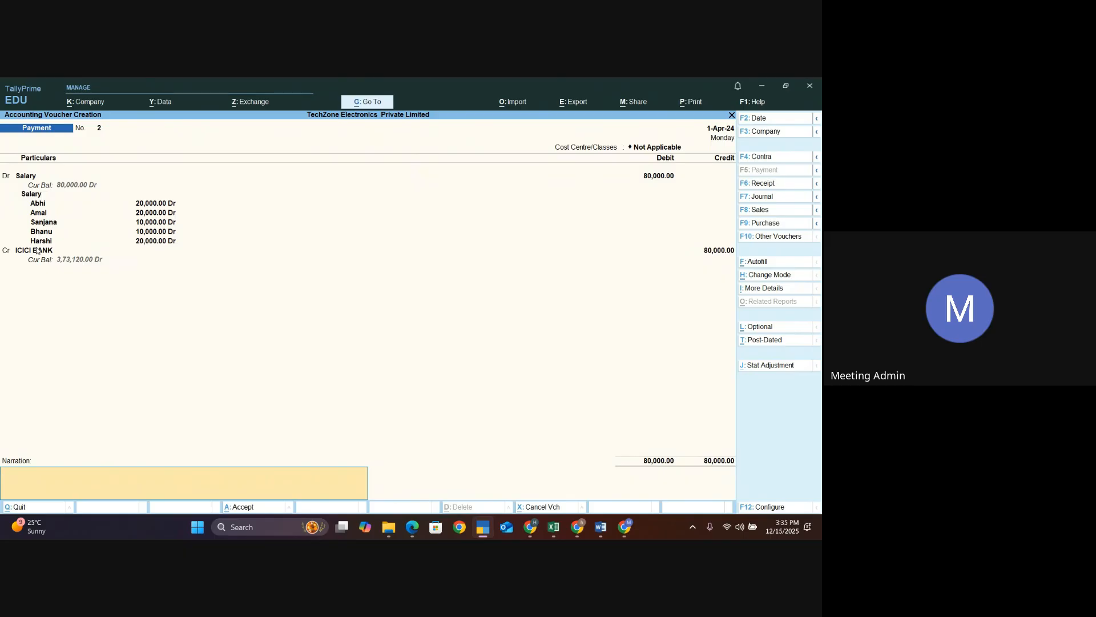
key("Return")
key("Return")
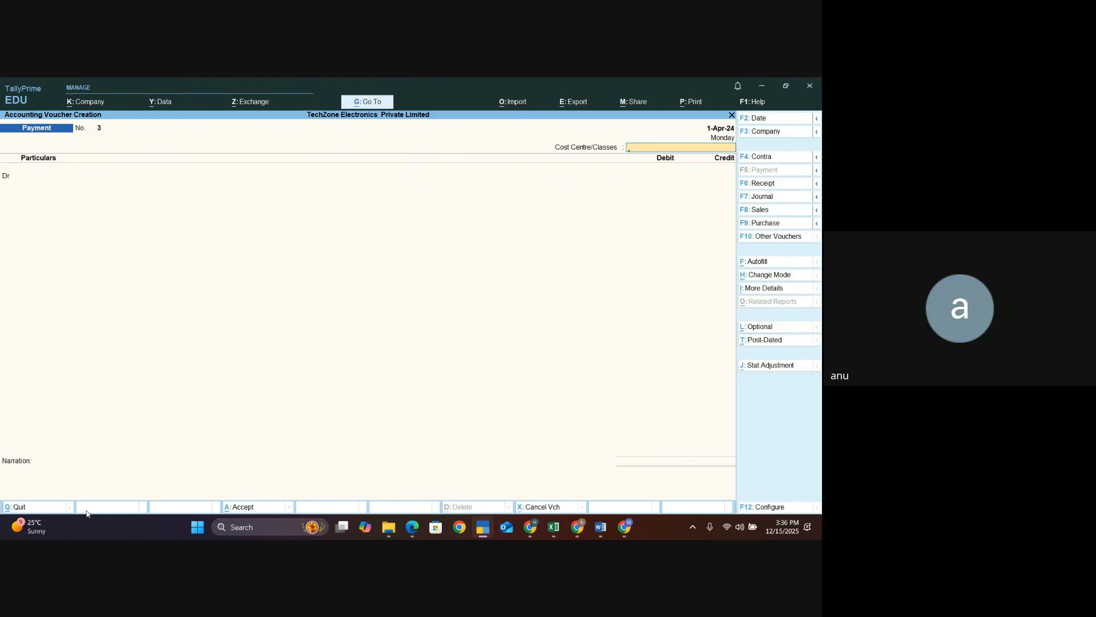
- Create a cost category named Salary Payable from master creation and return to the Gateway of Tally
key("Escape")
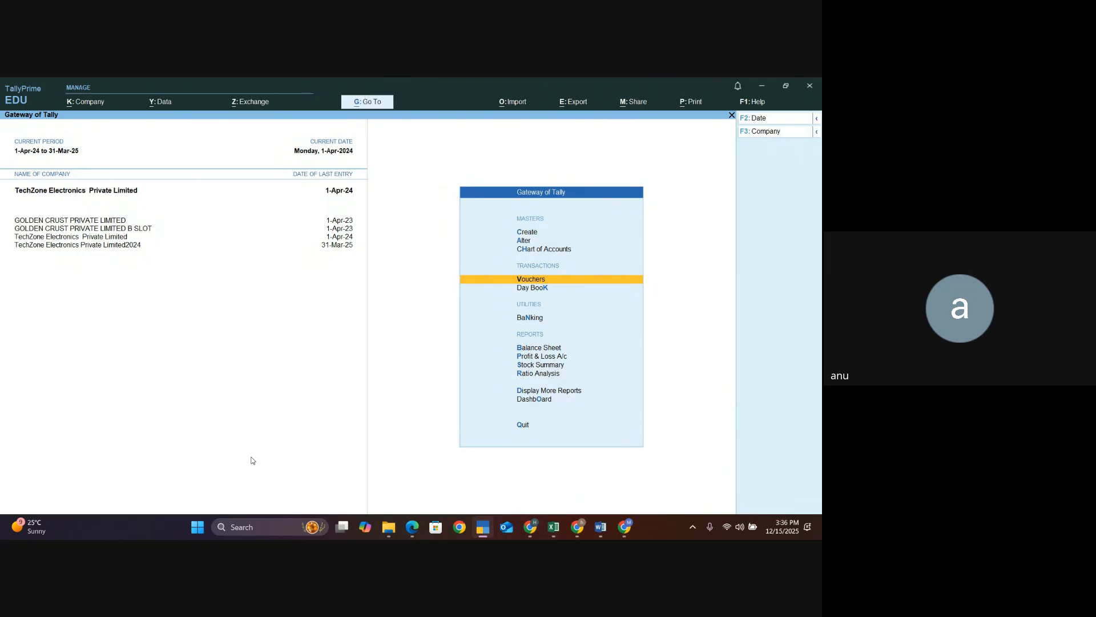
key("Up")
key("Up")
key("Up")
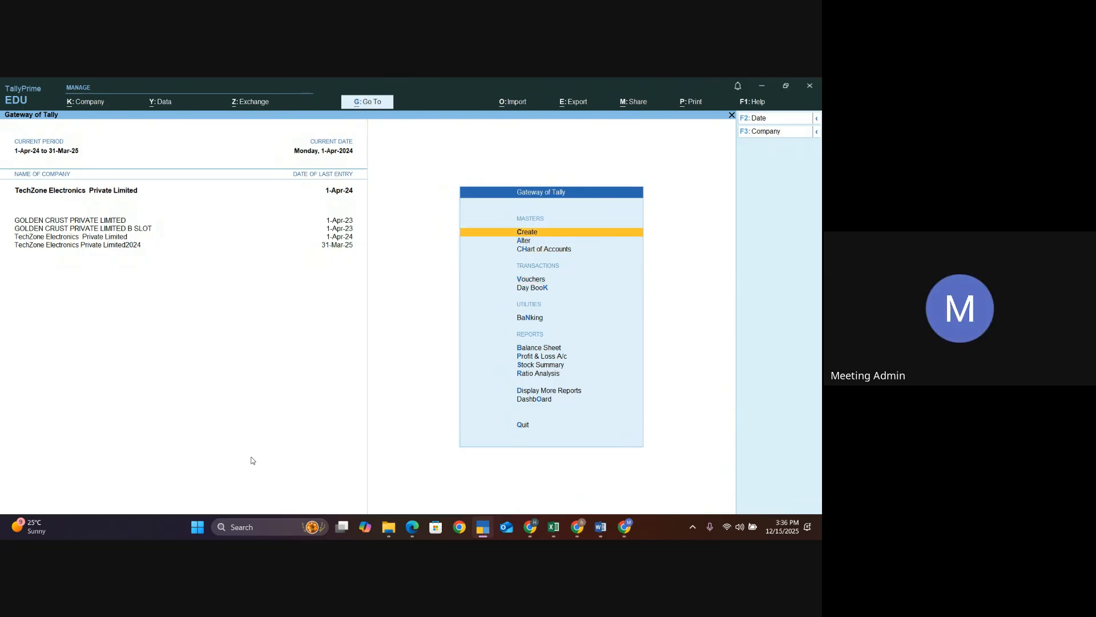
key("Return")
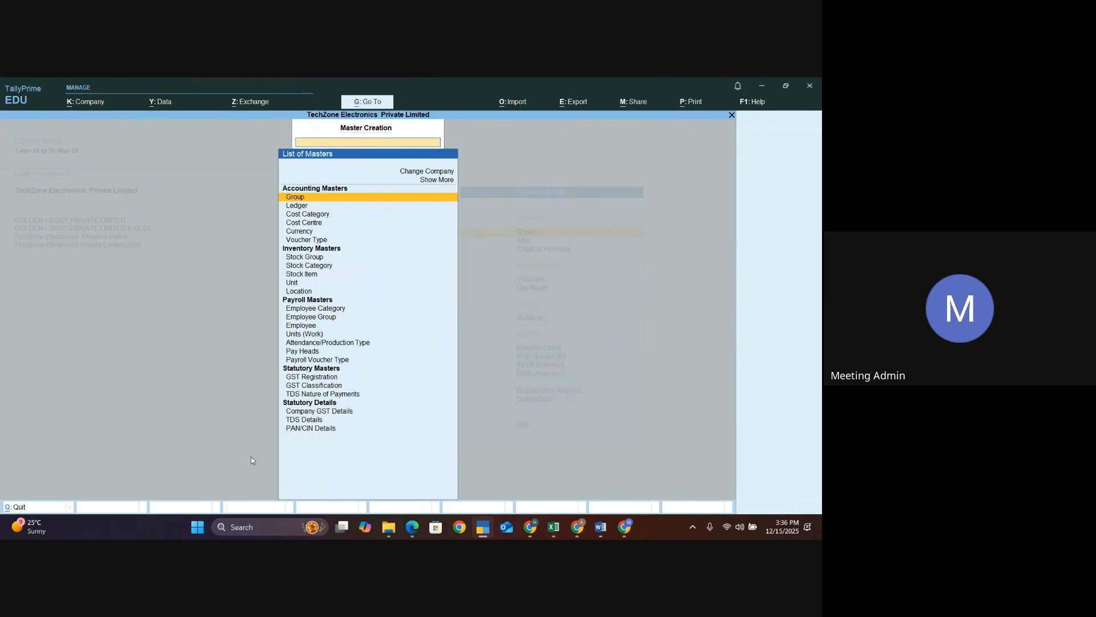
key("Down")
key("Down")
key("Return")
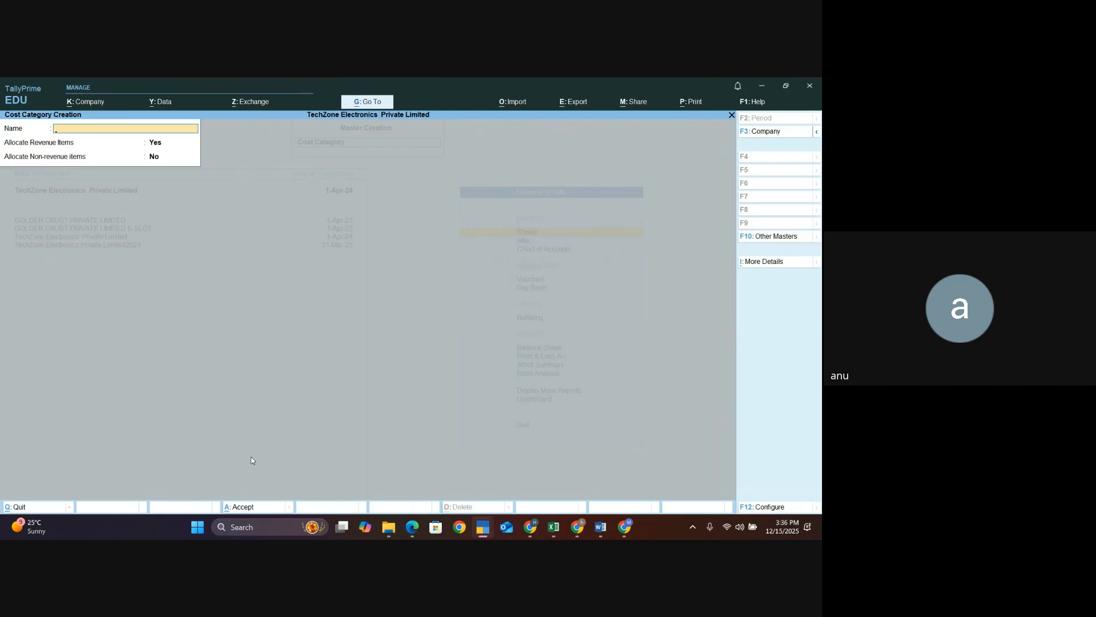
key("Escape")
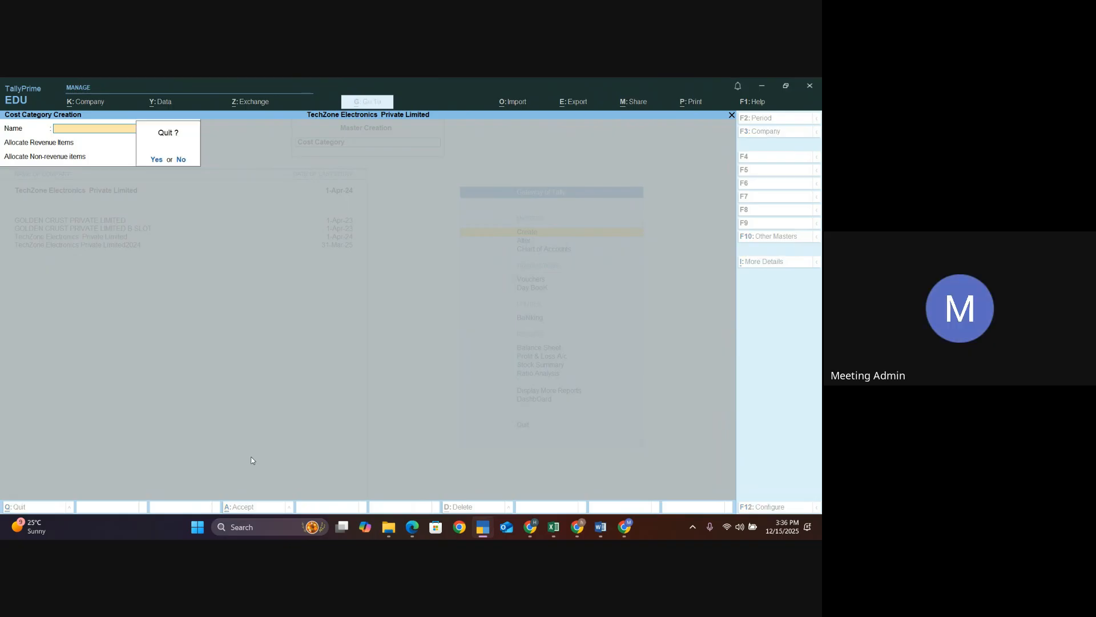
key("Return")
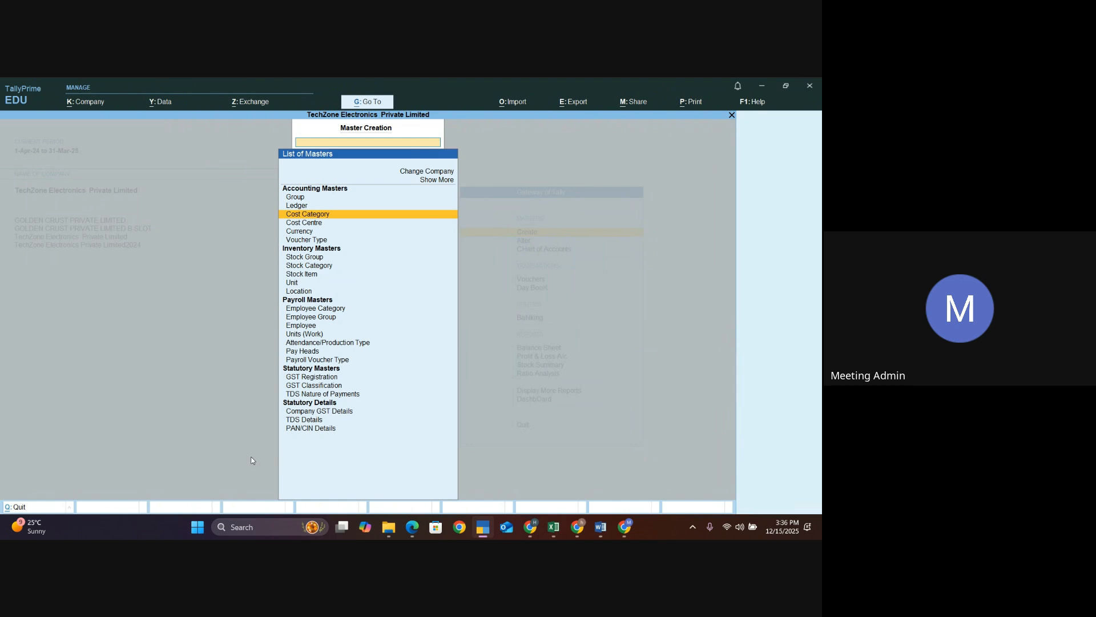
key("Return")
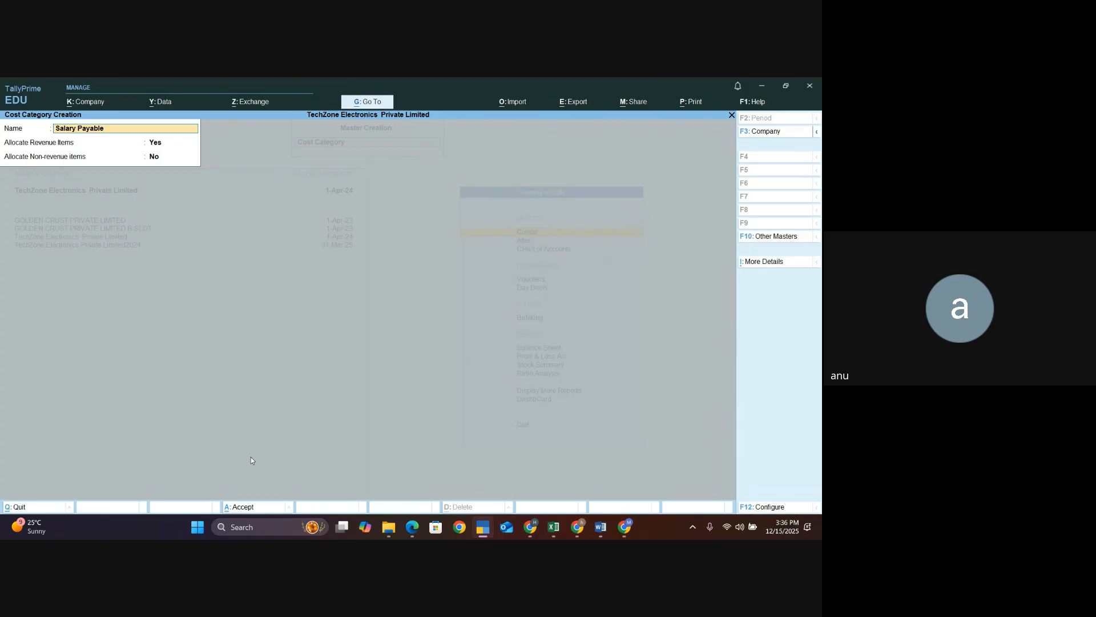
key("ctrl+a")
key("Escape")
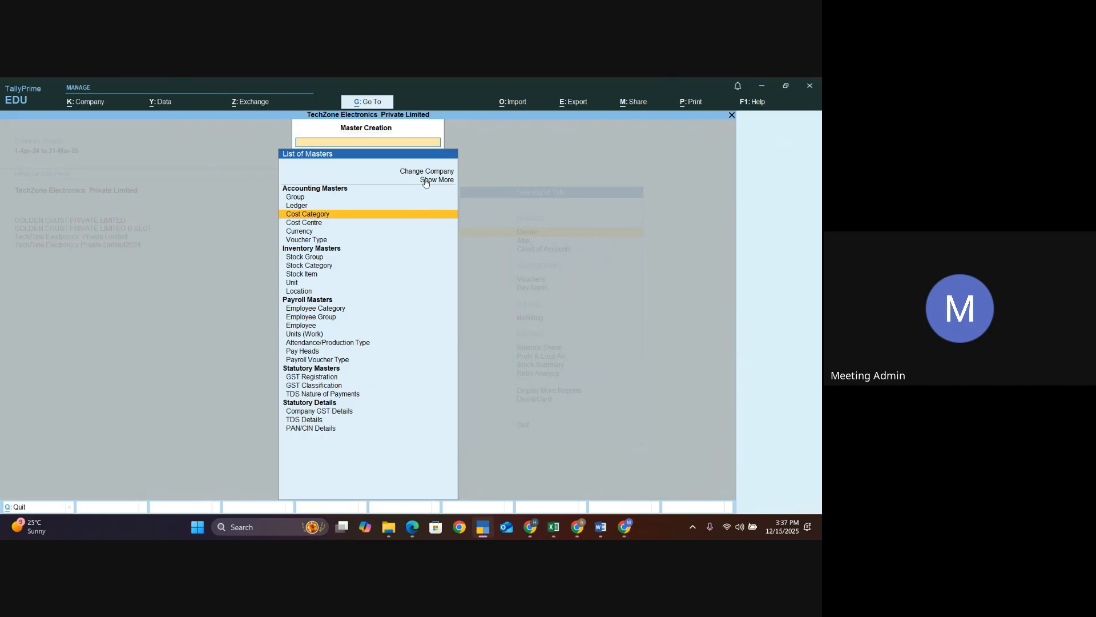
key("Escape")
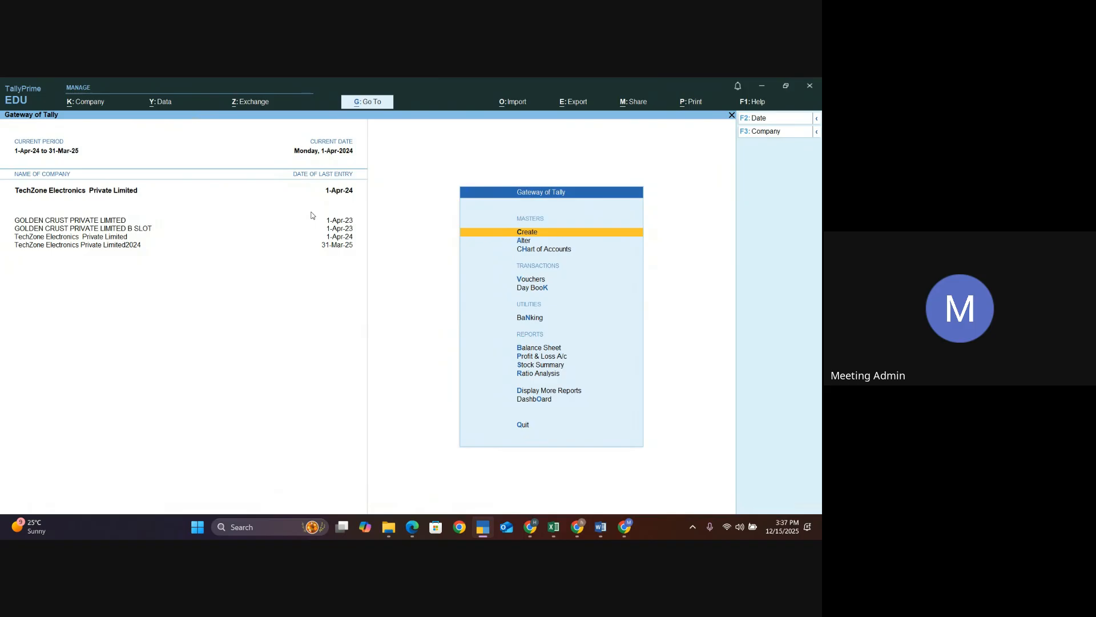
key("v")
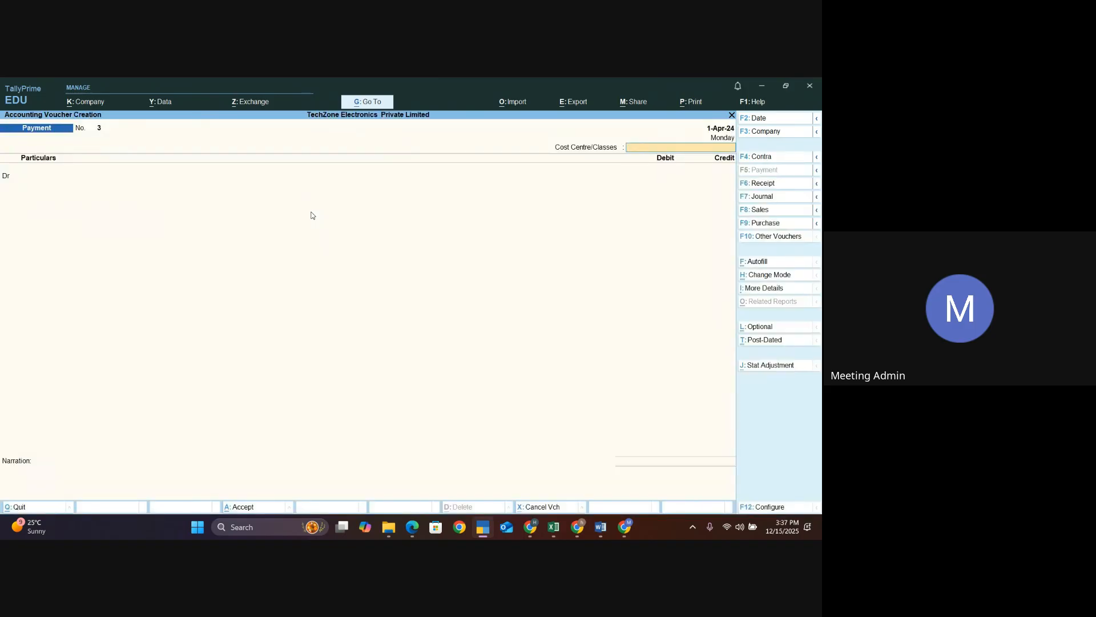
key("Return")
key("Return")
key("Return")
key("Down")
key("Down")
key("Up")
key("Return")
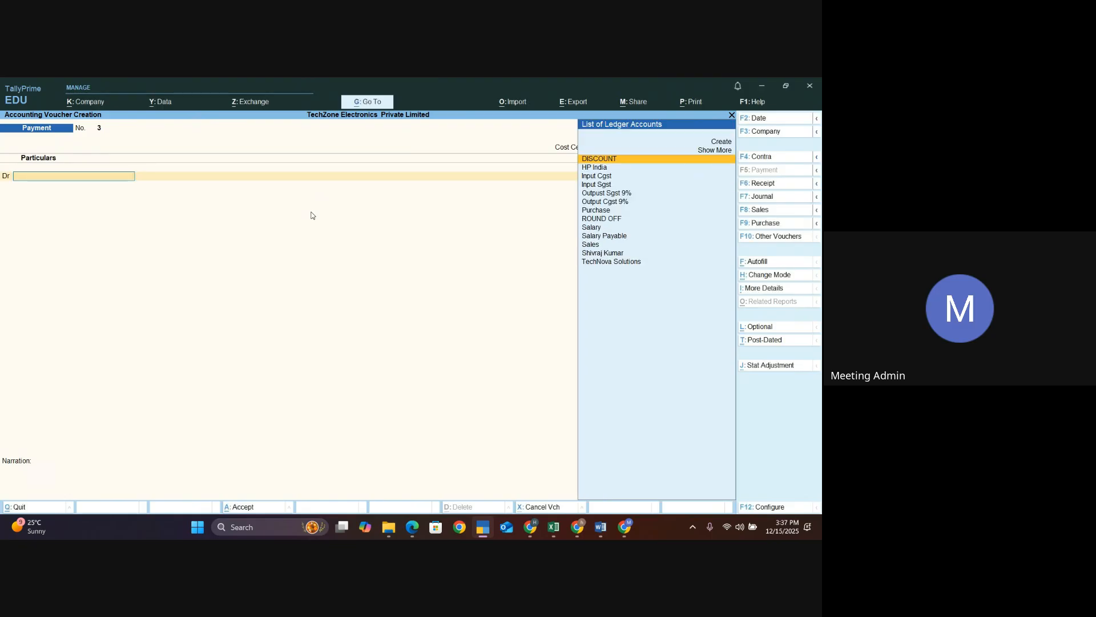
type("Sa")
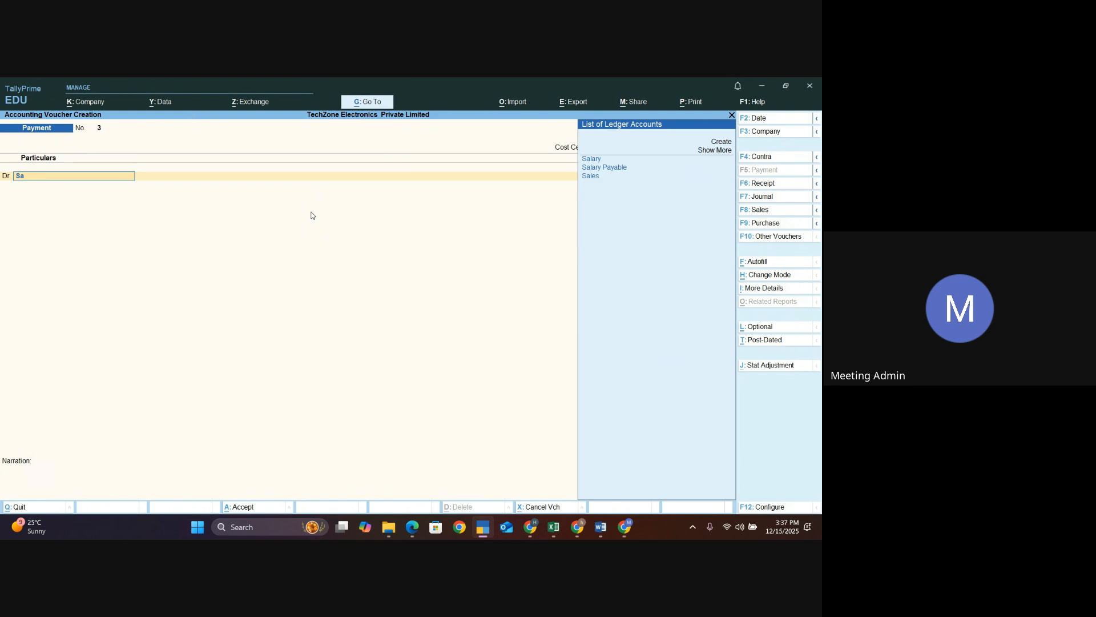
key("Down")
key("Return")
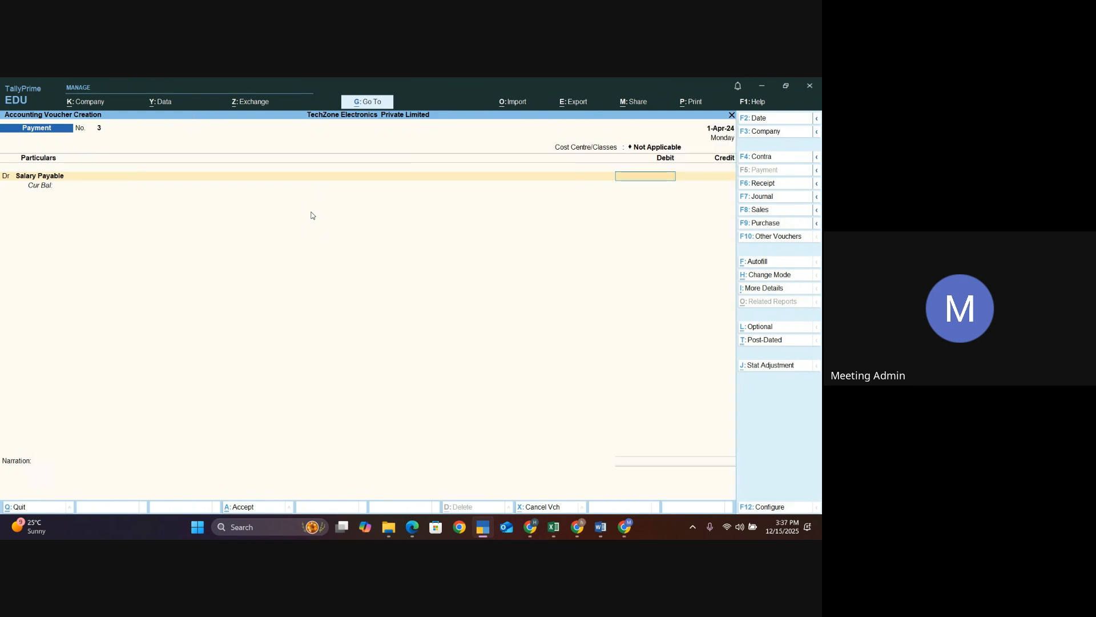
type("80000")
key("Return")
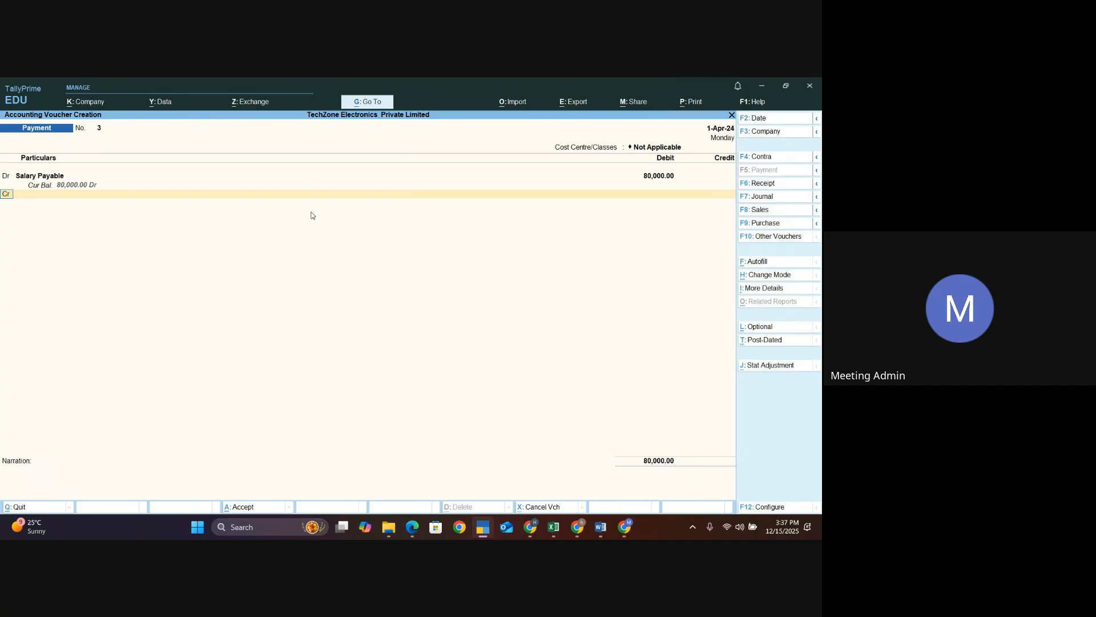
key("Escape")
key("y")
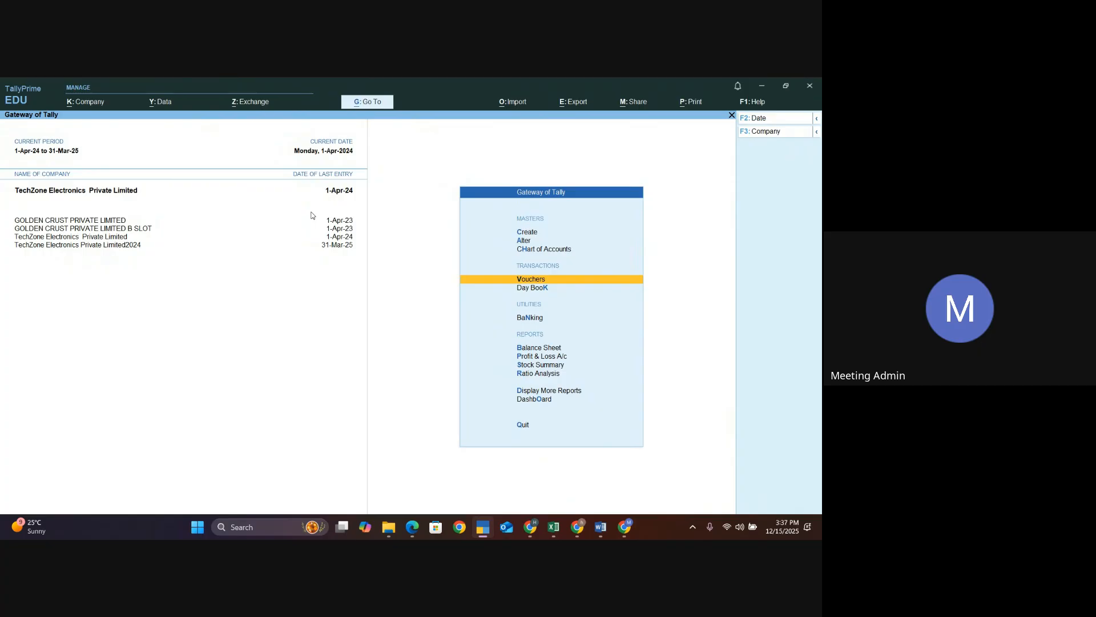
- Try to create an employee cost centre under the Salary Payable cost category, then quit the creation screen
key("Up")
key("Up")
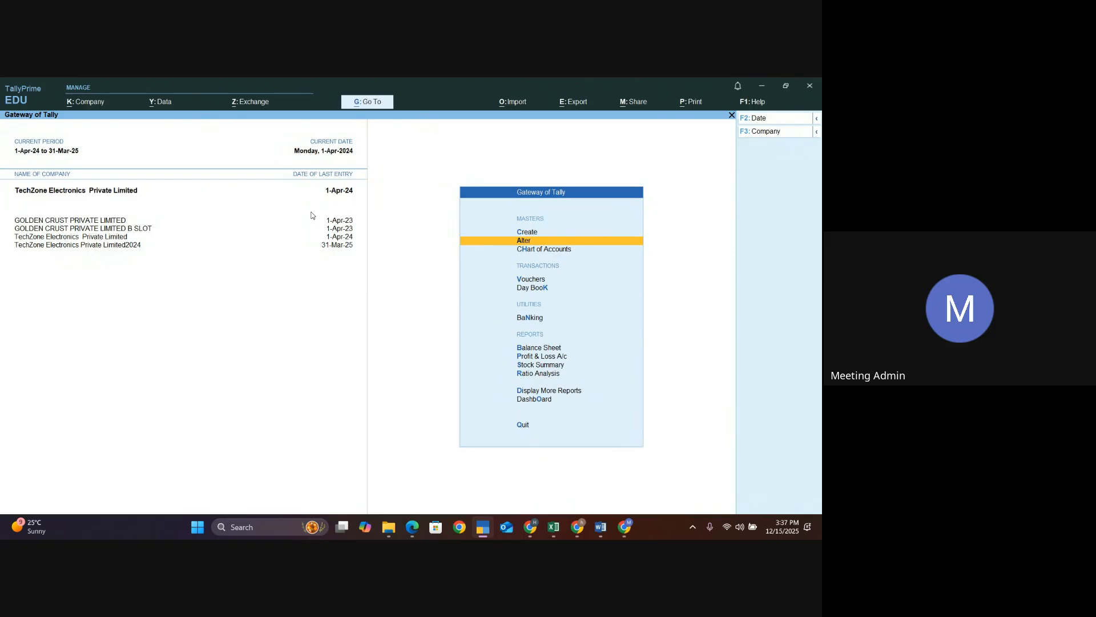
key("Up")
key("Return")
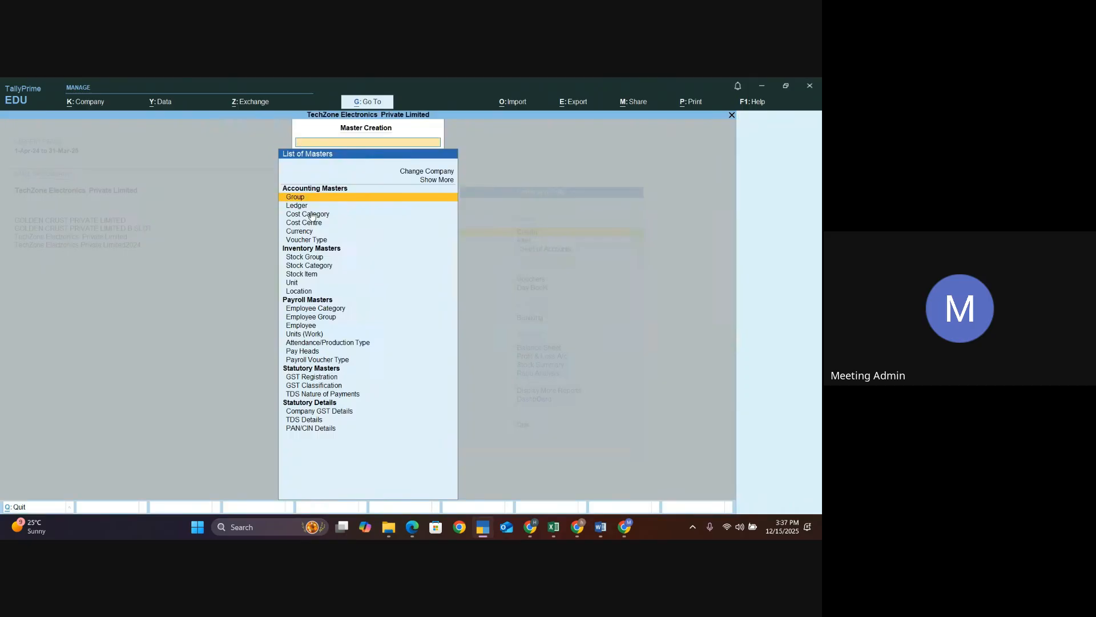
key("Down")
key("Down")
key("Down")
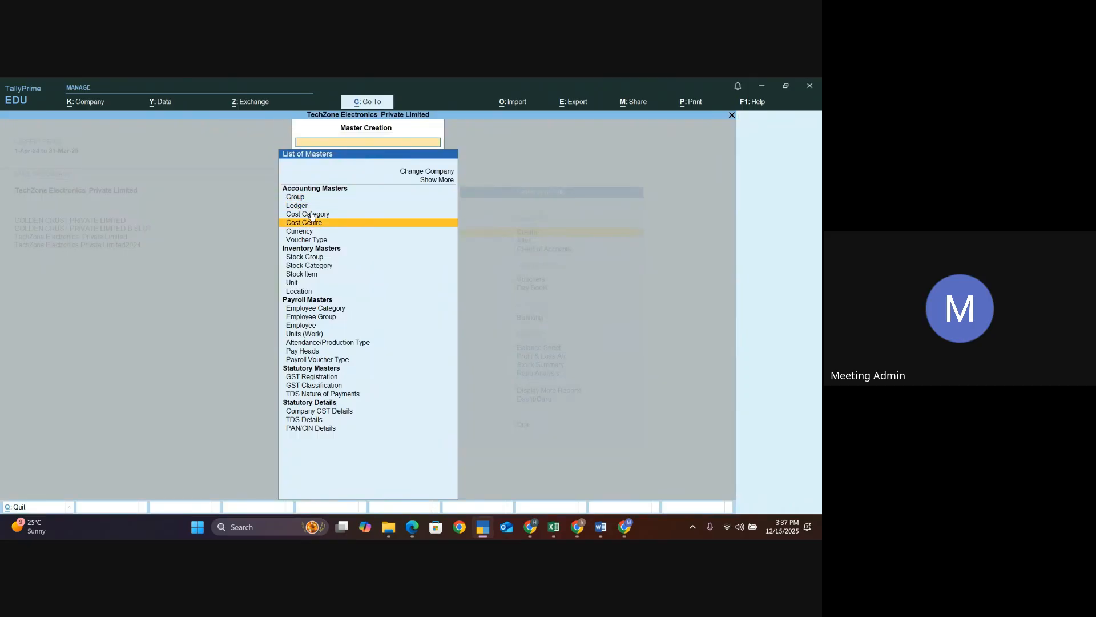
key("Return")
key("BackSpace")
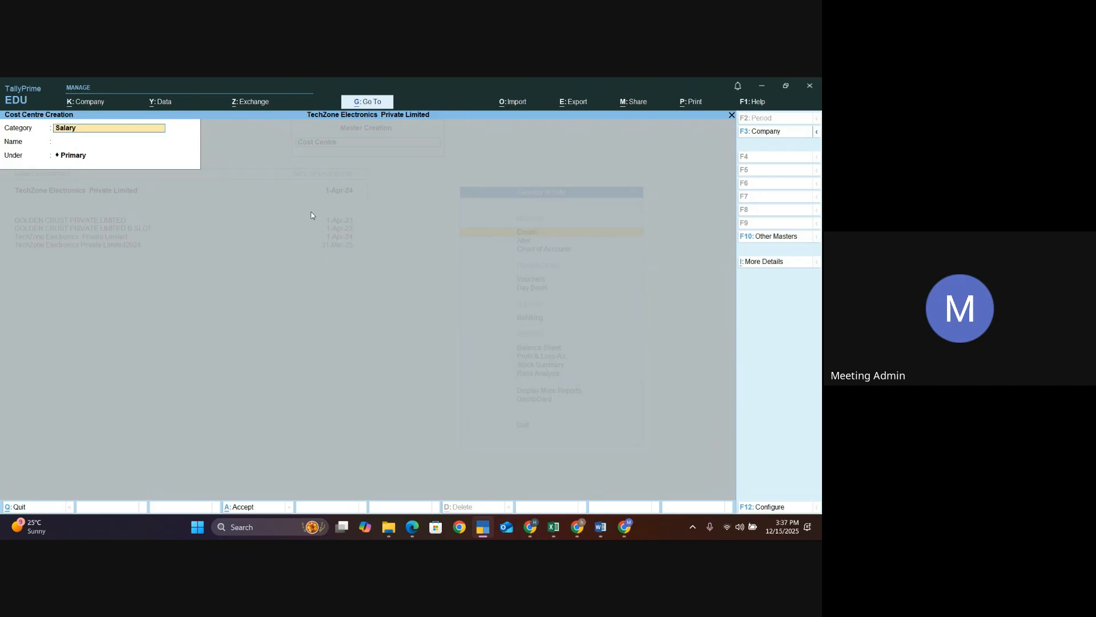
type("Sa")
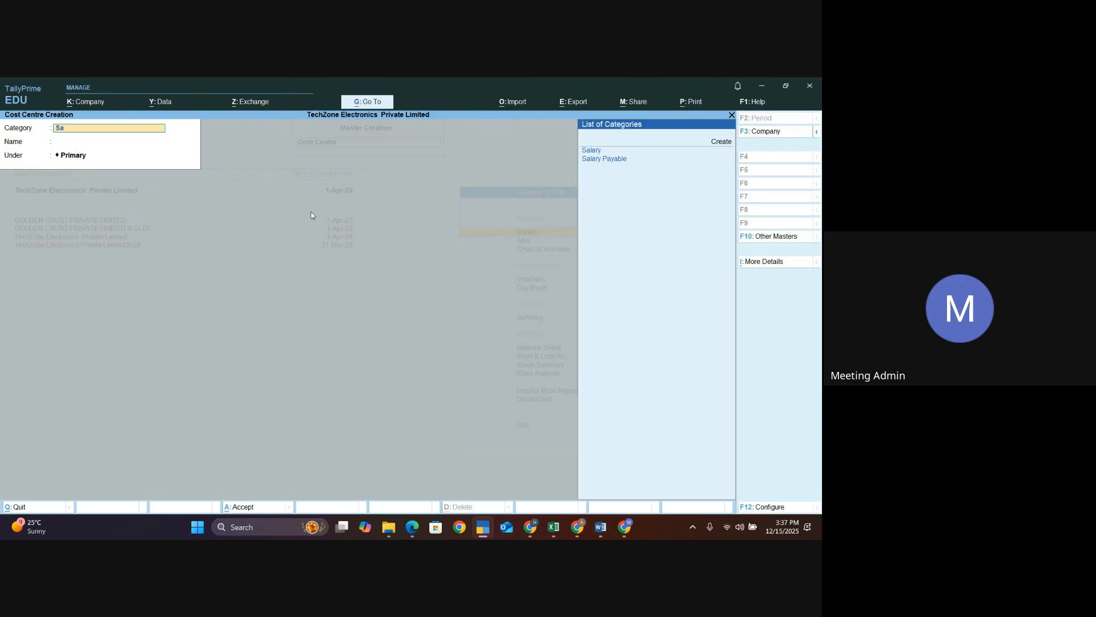
key("Down")
key("Return")
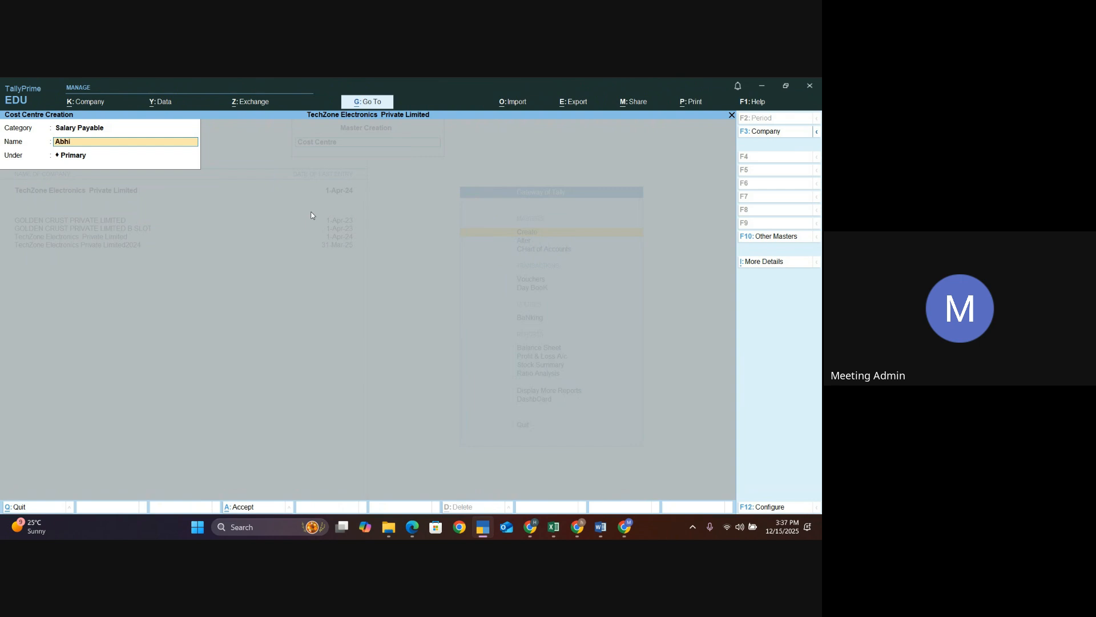
key("Return")
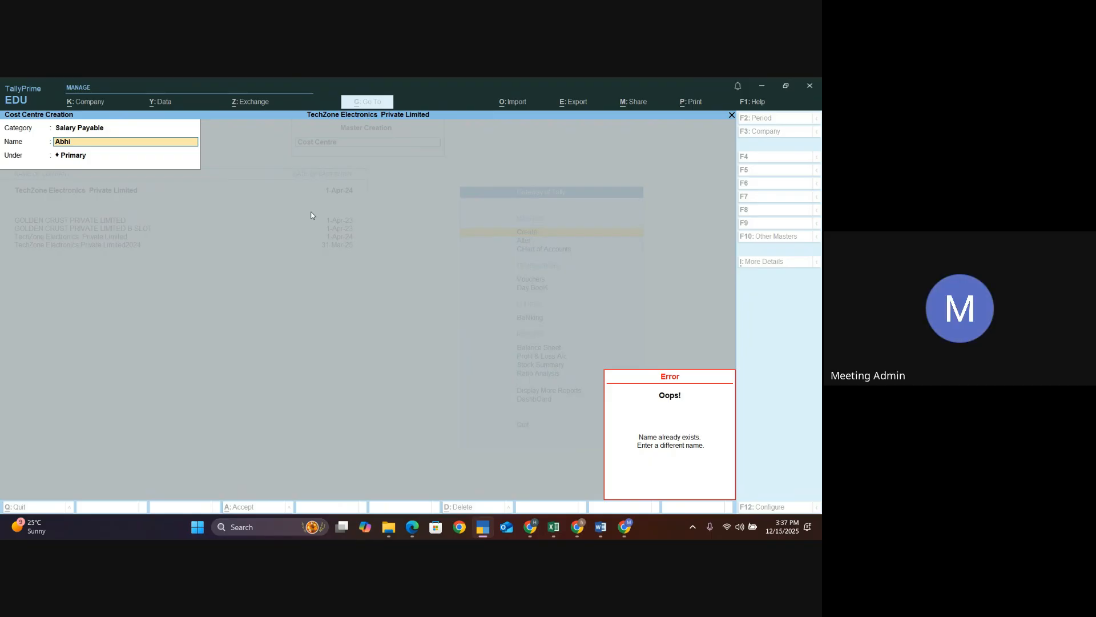
key("Escape")
key("Up")
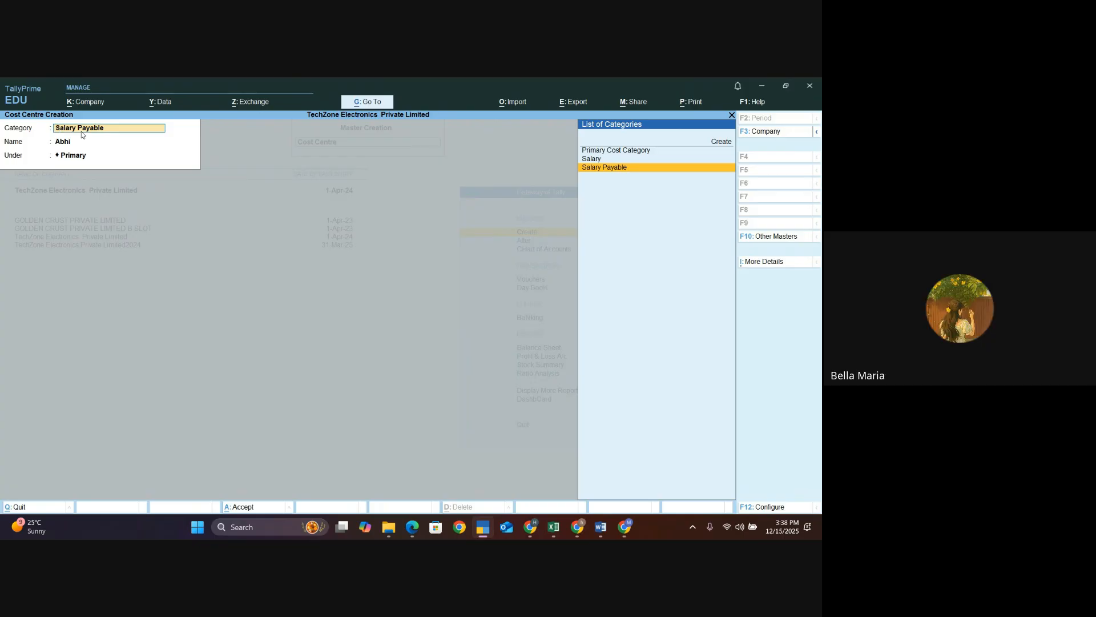
key("Escape")
key("Escape")
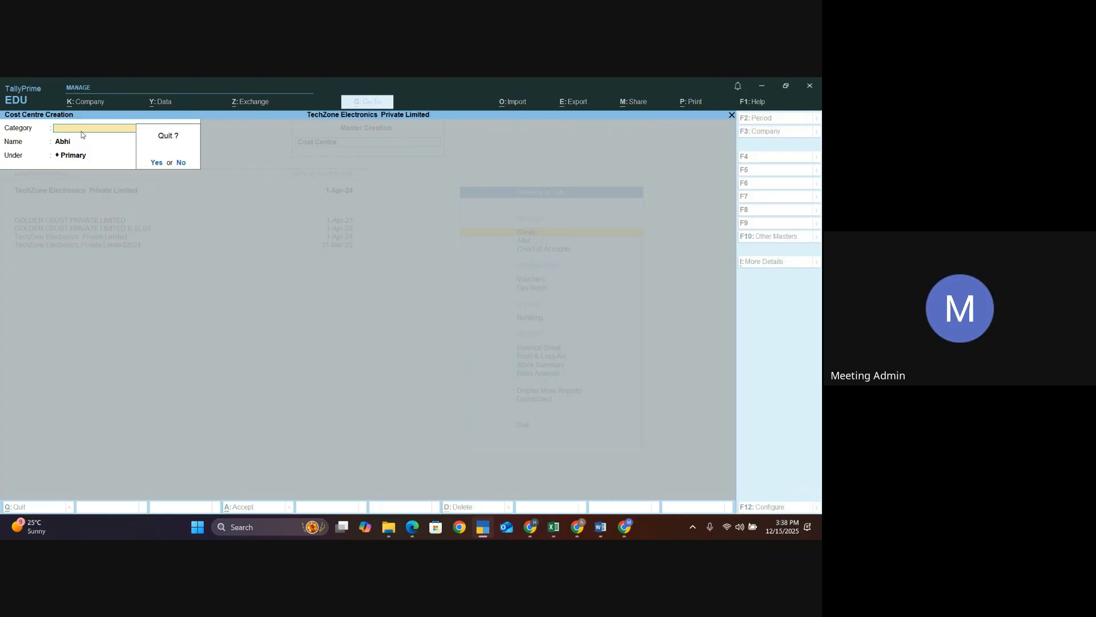
key("y")
key("Escape")
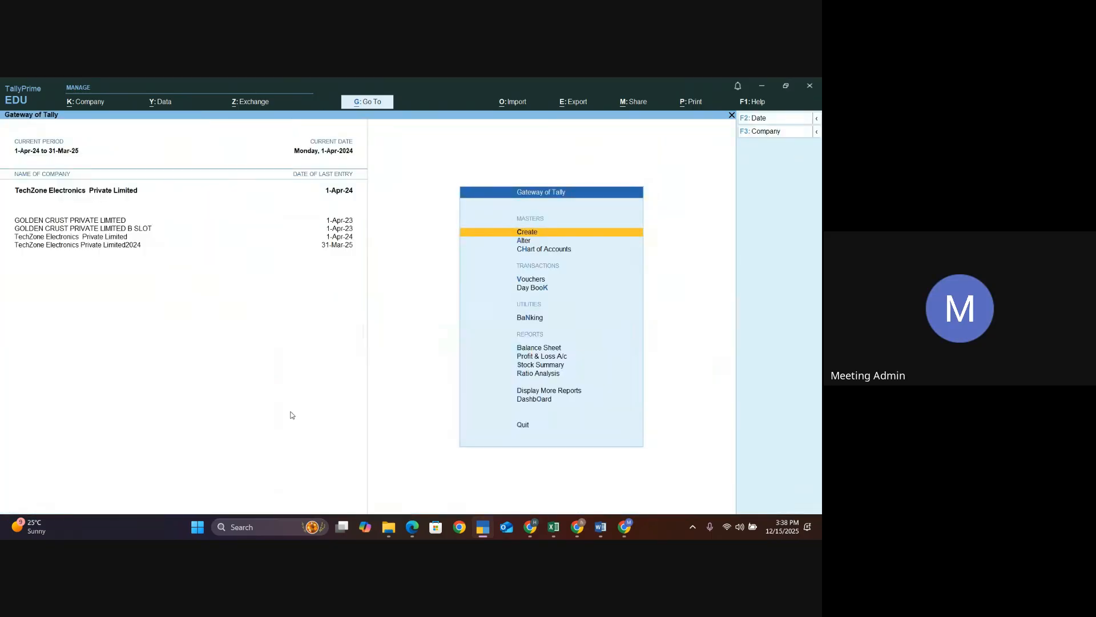
- Switch to the Google Slides presentation and review the cost centre and expense allocation slides
mouse_move(530, 527)
left_click(514, 468)
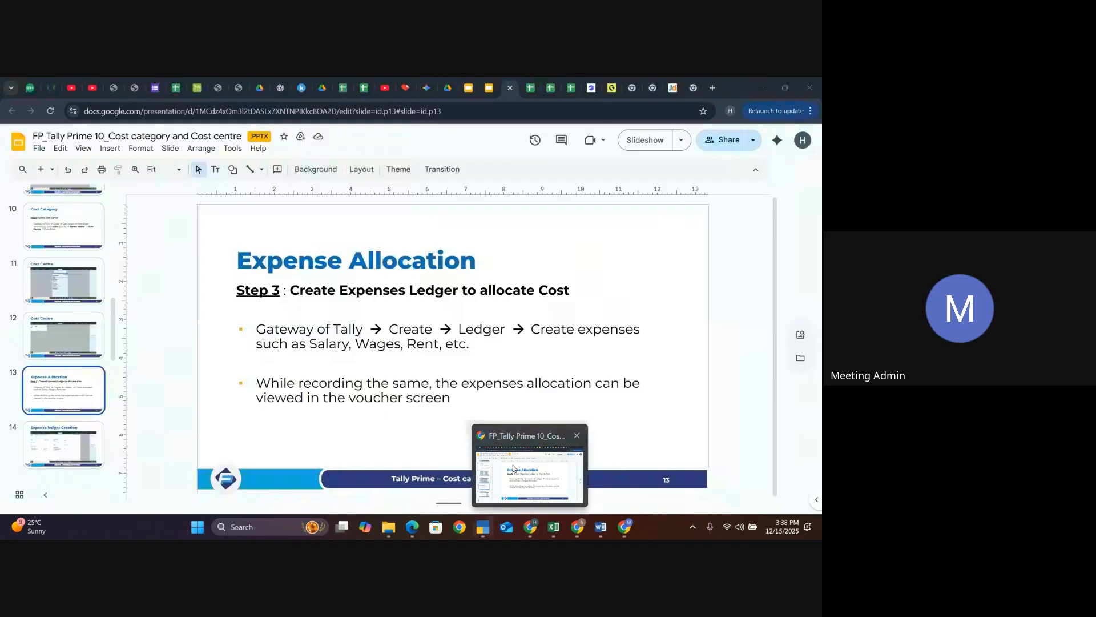
left_click(70, 296)
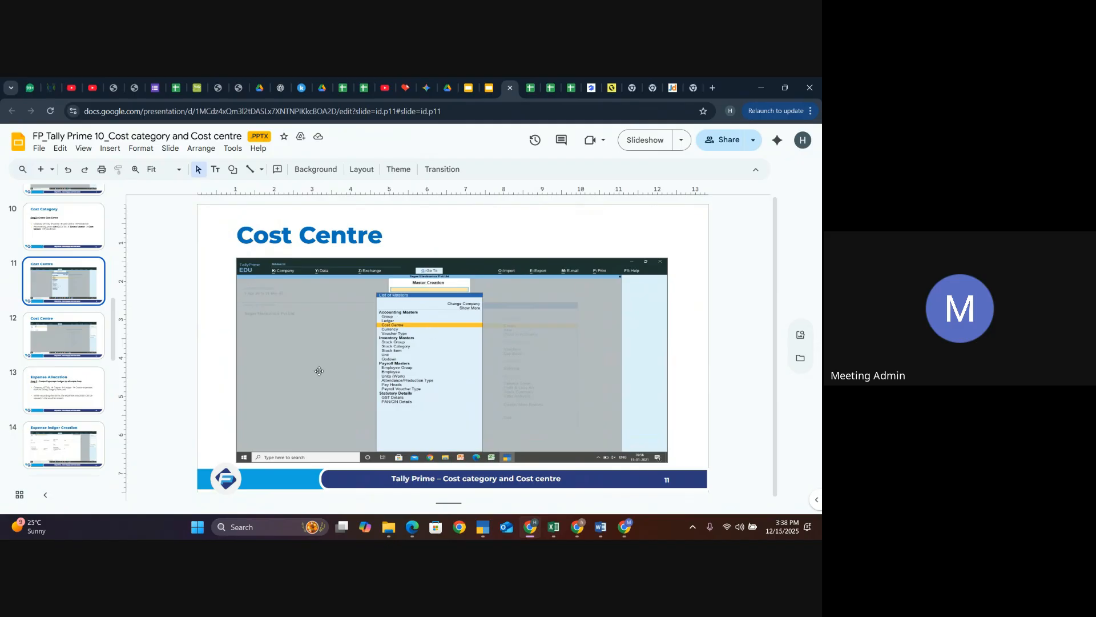
left_click(84, 343)
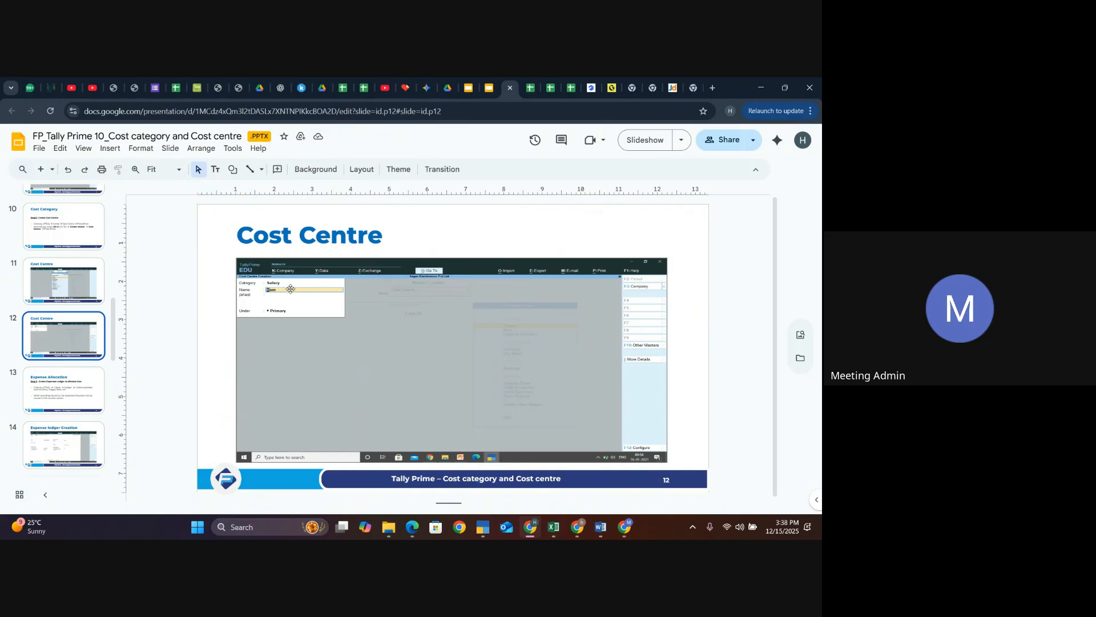
left_click(51, 393)
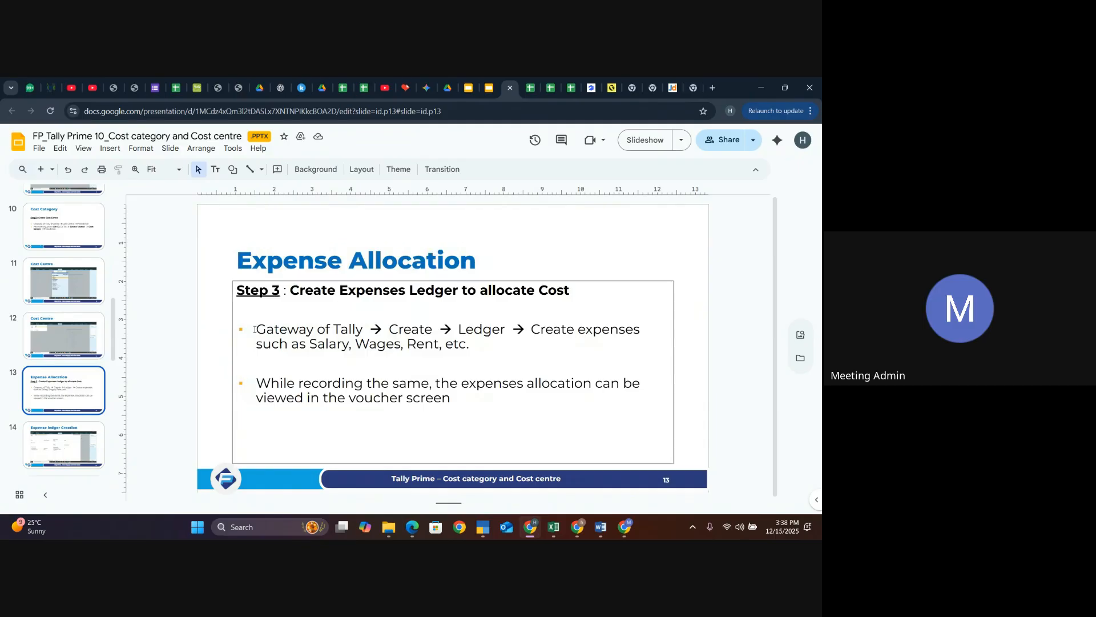
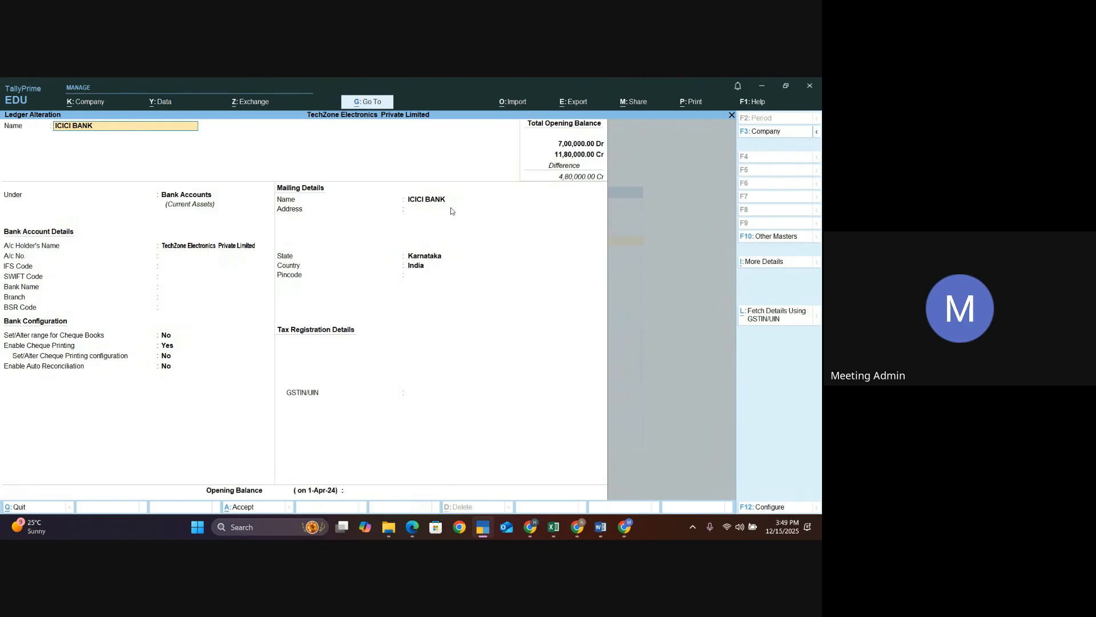
- In the ICICI BANK ledger alteration, enable the option to set/alter the range for cheque books
key("Return")
key("Return")
key("Return")
key("Return")
key("Return")
key("Return")
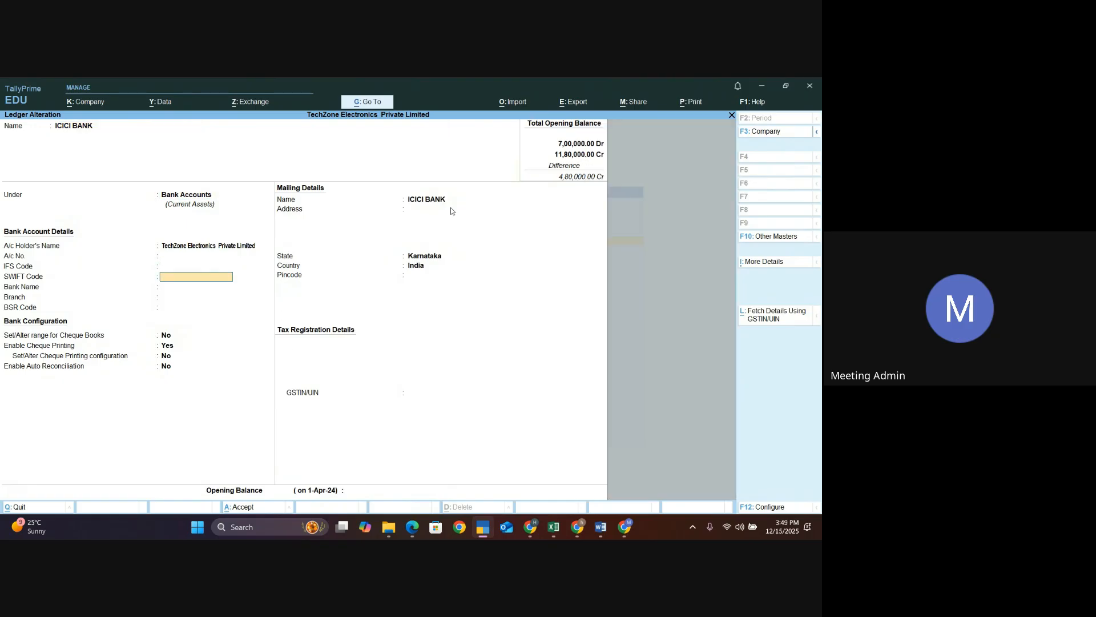
key("Return")
key("Return")
key("Return")
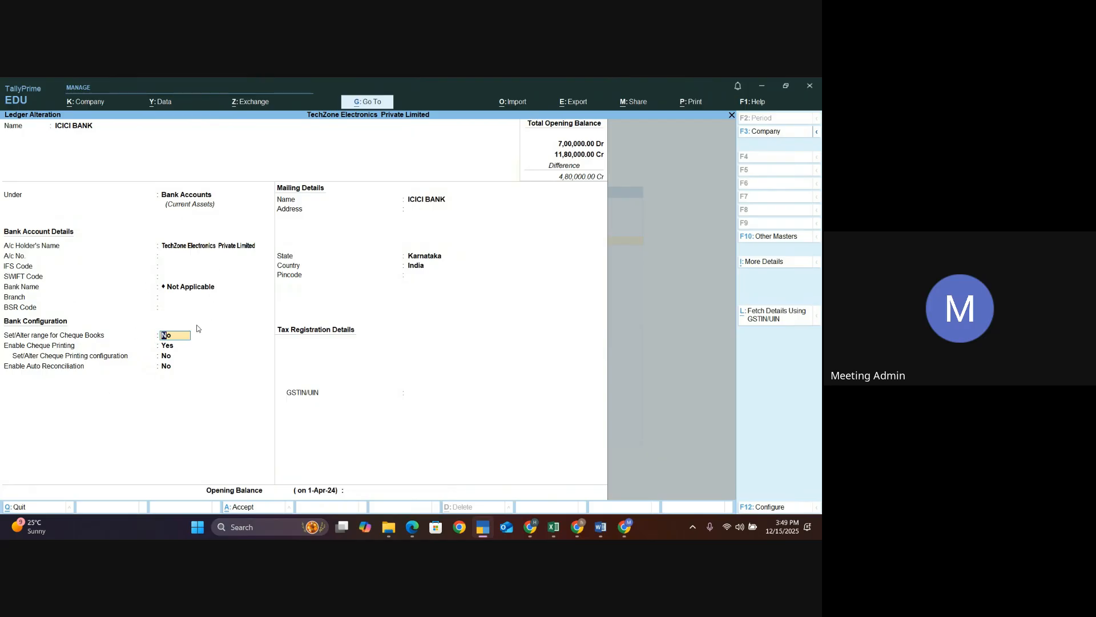
type("yes")
key("Return")
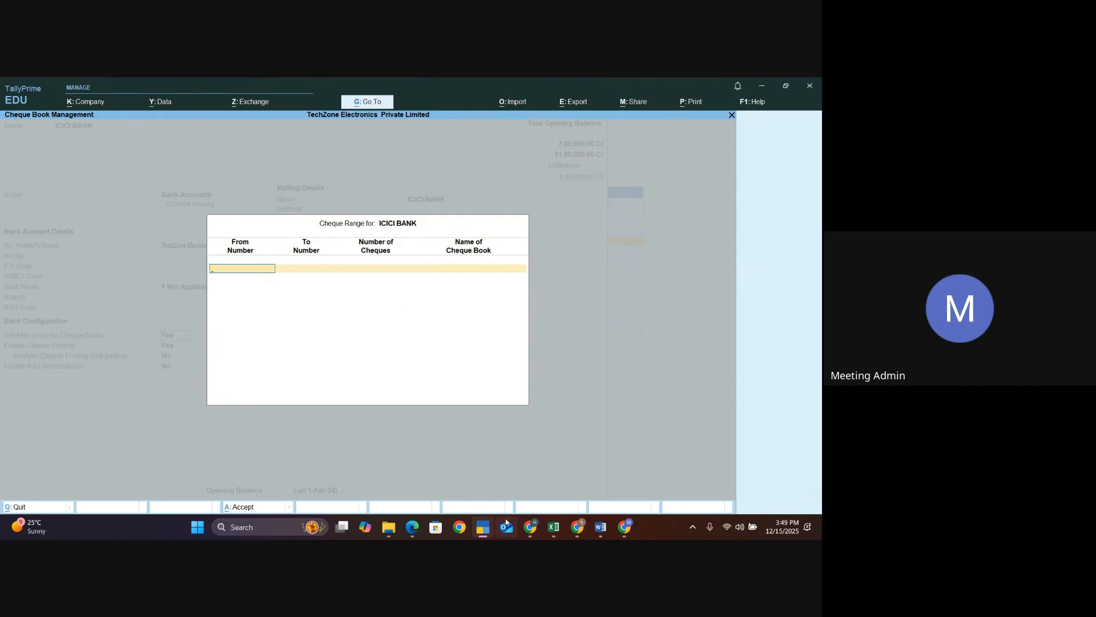
- Switch to the presentation, review the cheque register and cheque slides, then return to TallyPrime
mouse_move(532, 523)
left_click(532, 487)
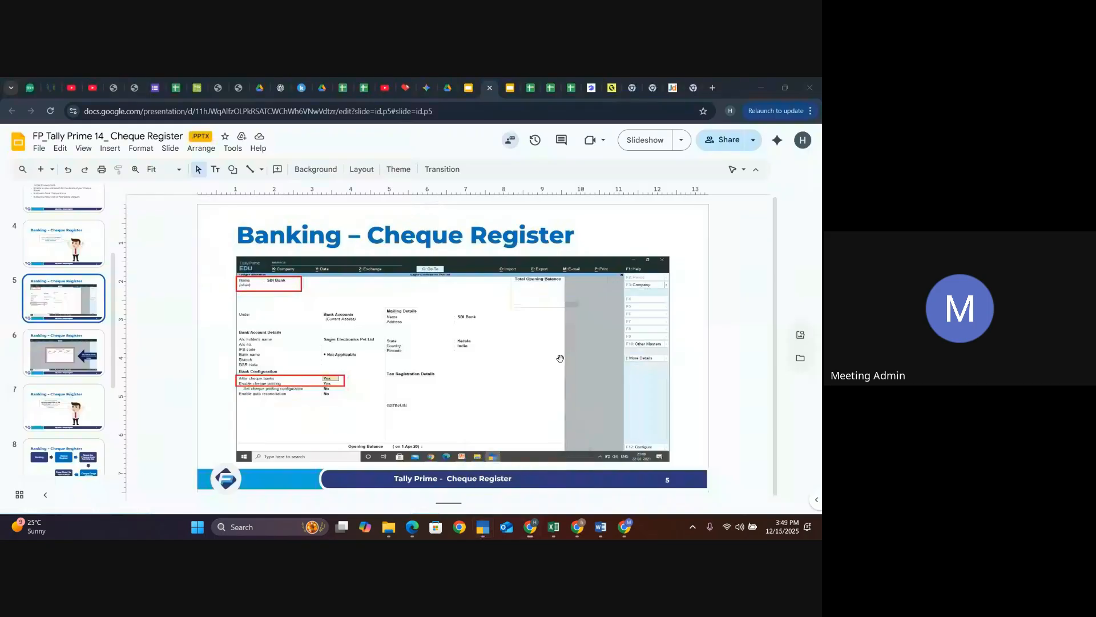
left_click(471, 90)
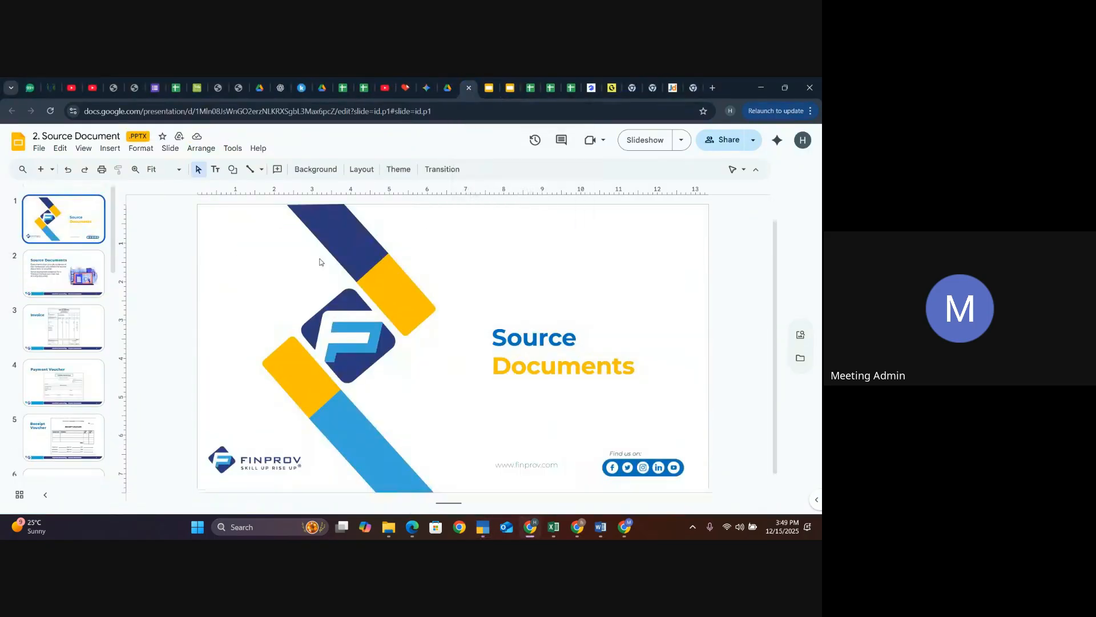
scroll(84, 352, "down", 3)
scroll(84, 349, "down", 3)
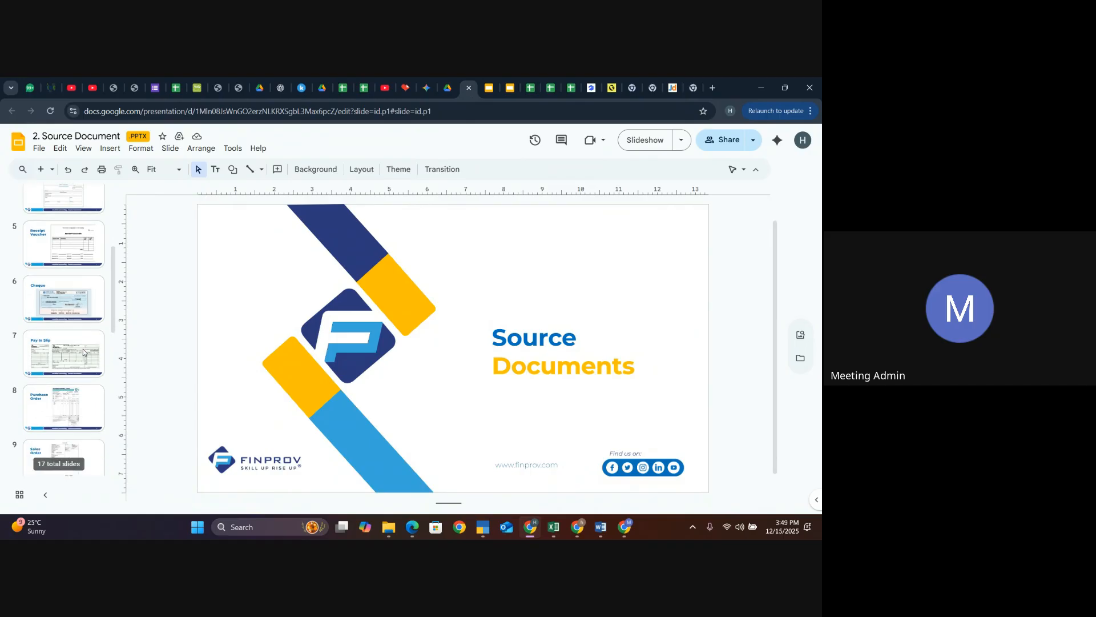
left_click(72, 318)
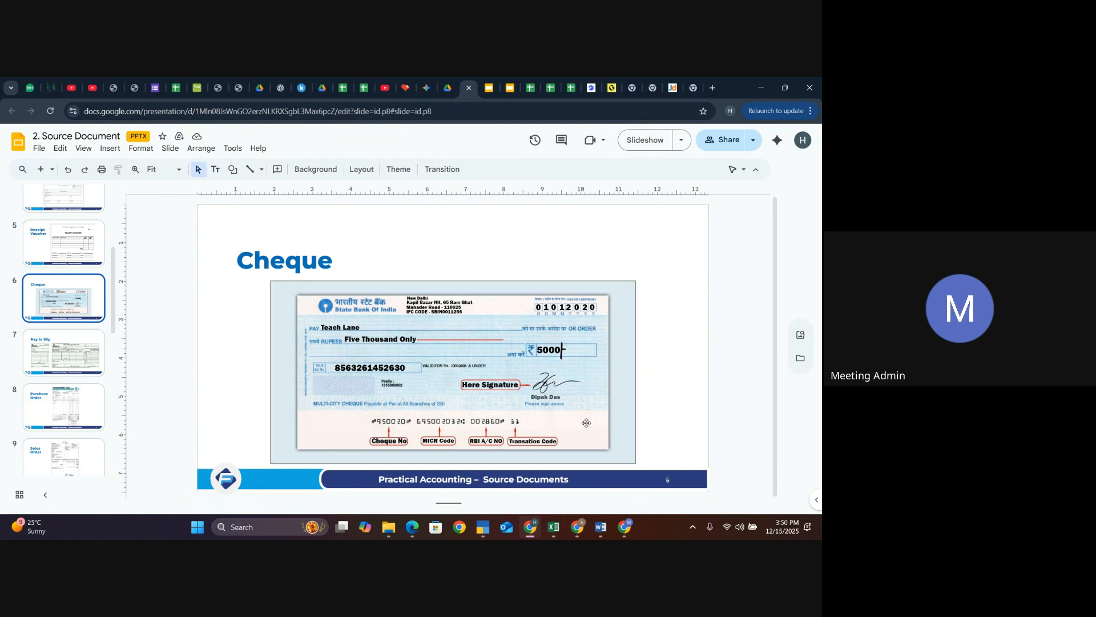
mouse_move(482, 521)
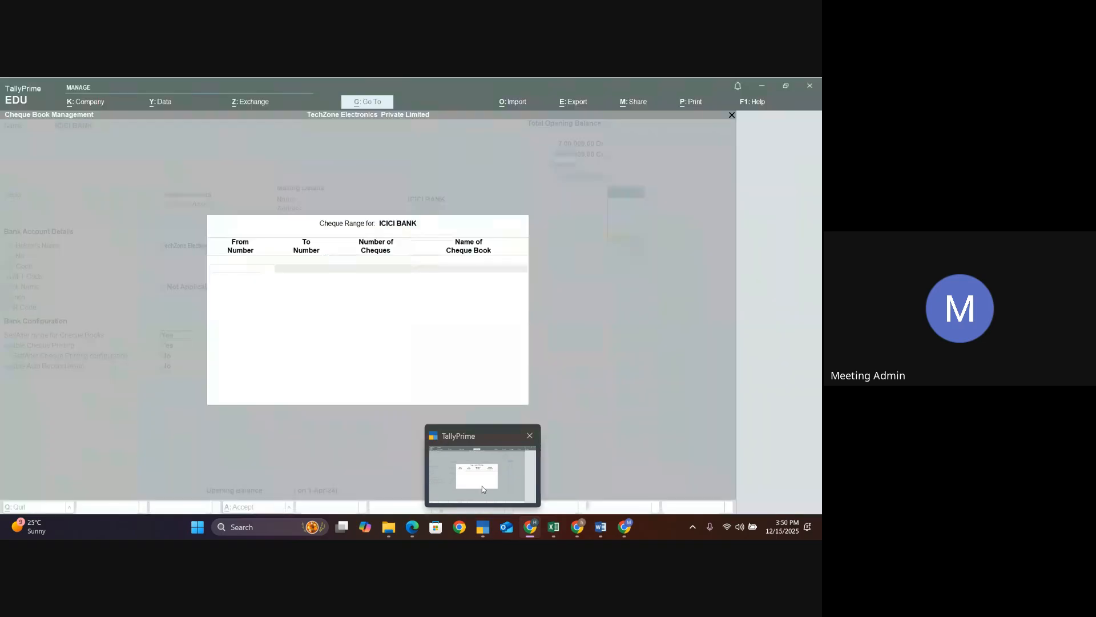
left_click(482, 485)
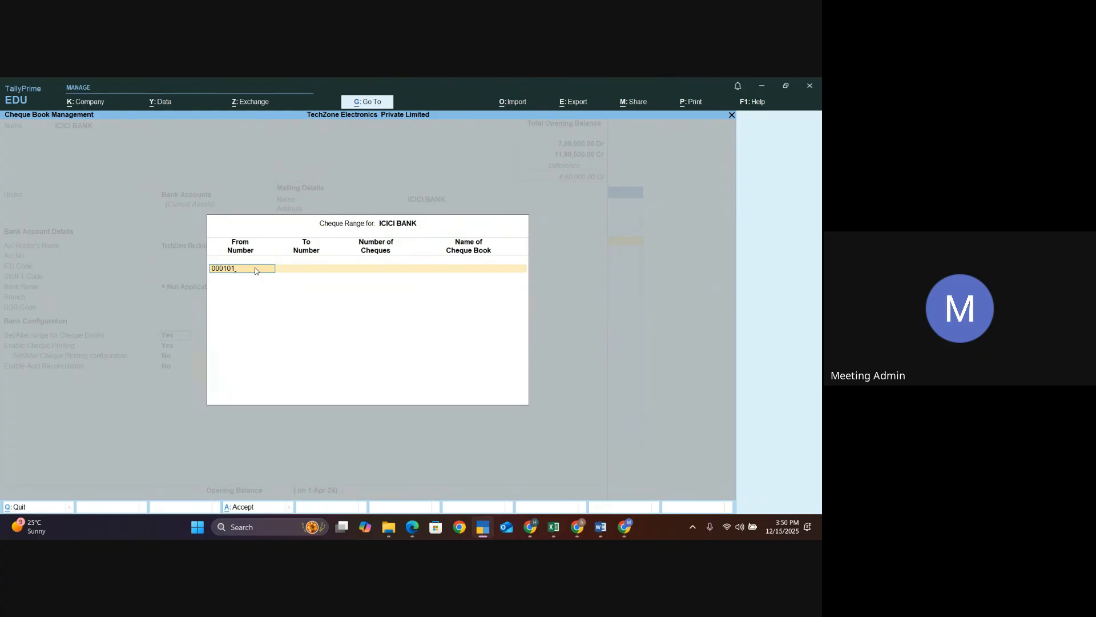
- Define the cheque range 000101 to 000150 with 50 cheques and name the cheque book Icici Ch
key("Return")
key("Return")
key("Return")
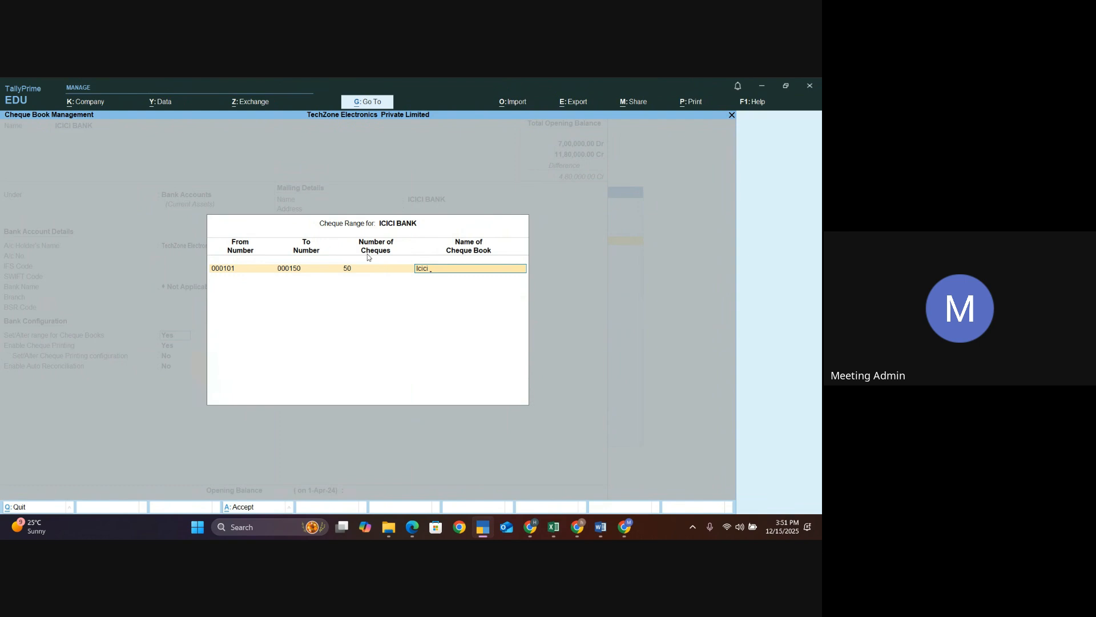
key("BackSpace")
type("Ch#1")
key("Return")
- Accept the ICICI BANK ledger alteration and return to the Gateway of Tally
key("Return")
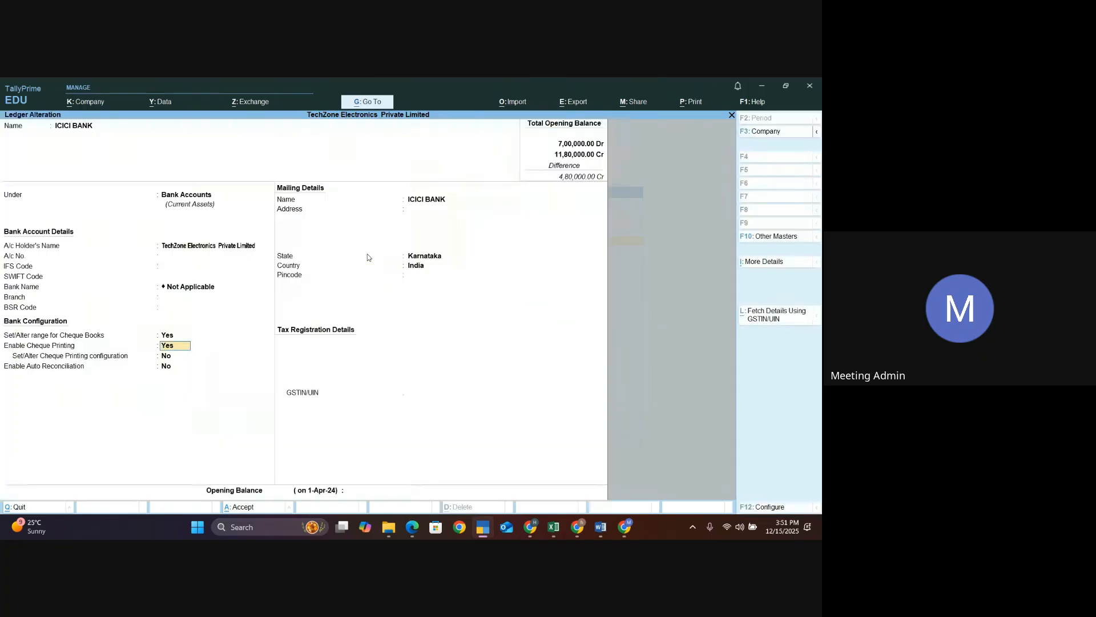
key("Return")
key("Return")
key("Return")
key("Return")
key("Return")
key("Return")
key("Return")
key("Return")
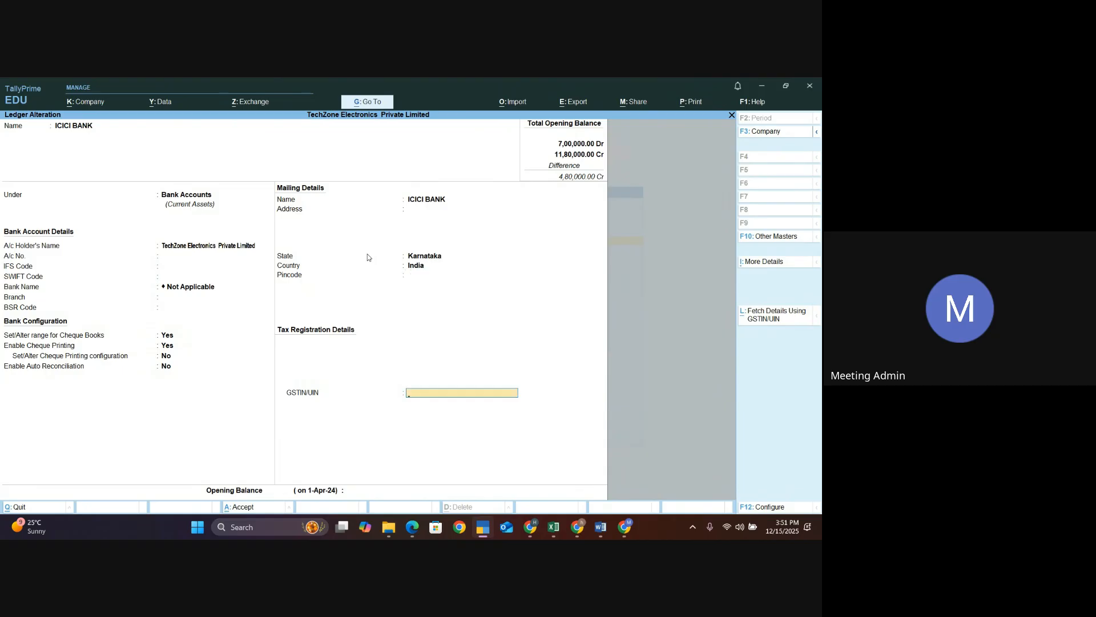
key("Return")
key("Return")
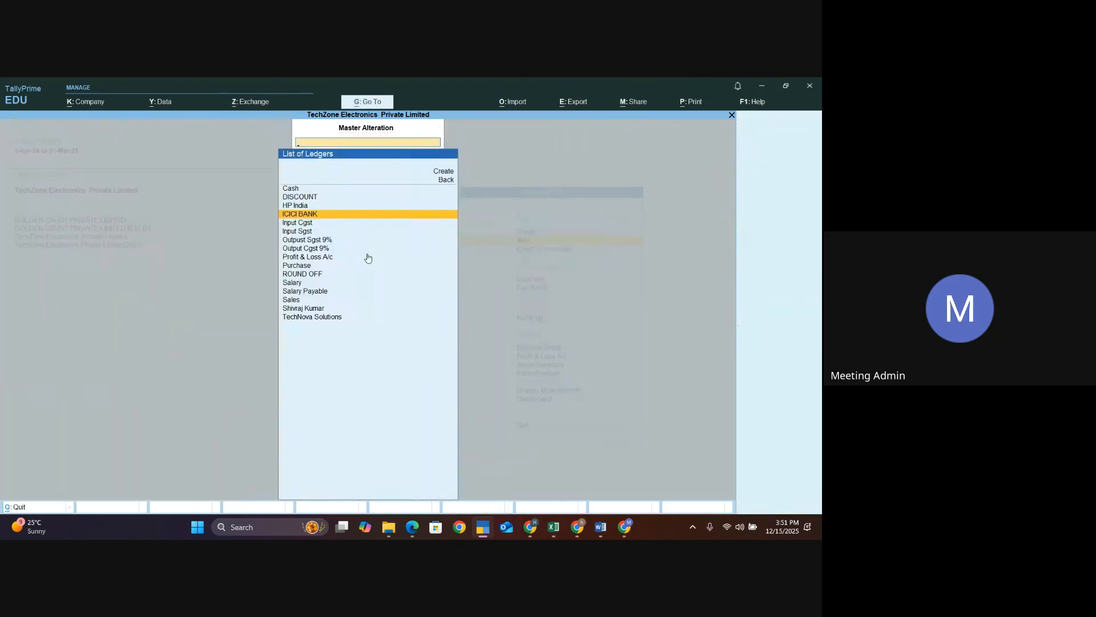
key("Escape")
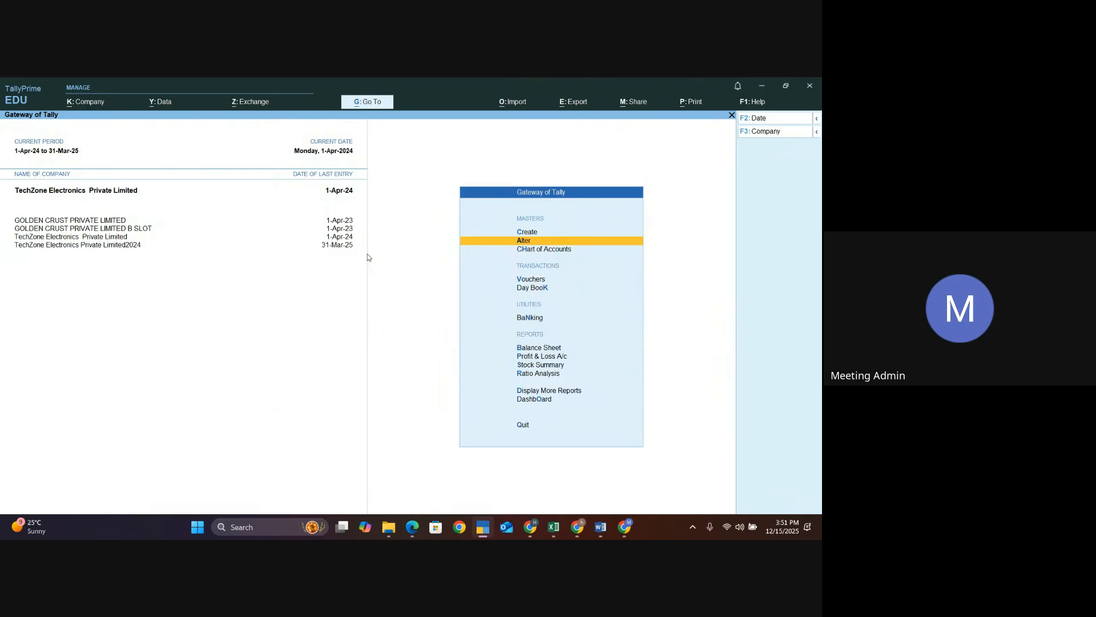
- Start a payment voucher debiting the Salary ledger for 80000
key("v")
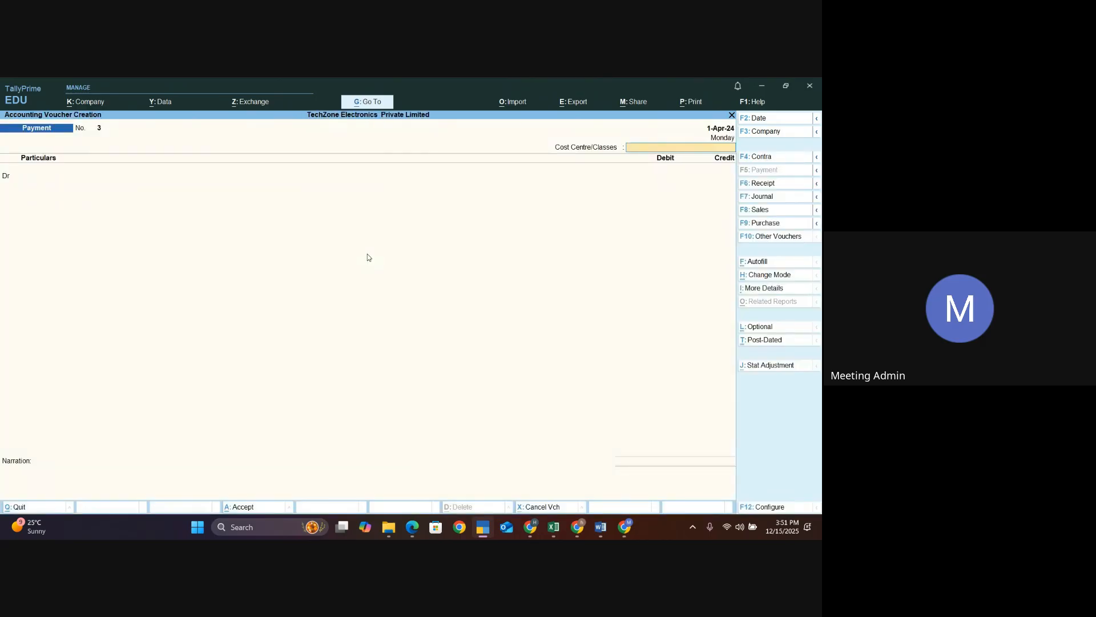
key("Return")
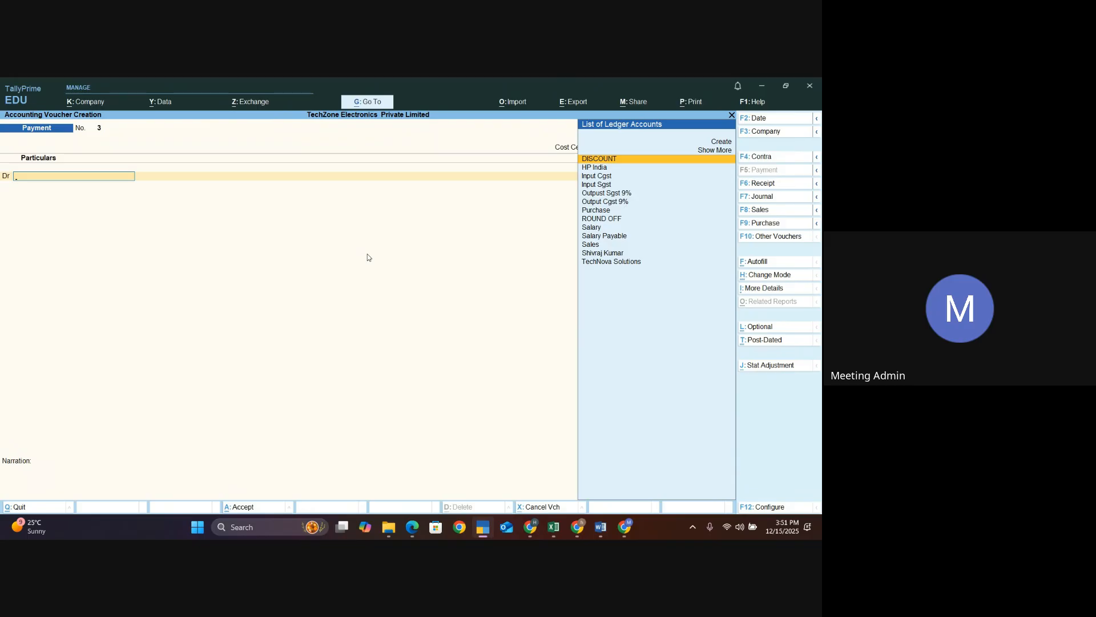
key("Down")
key("Down")
key("Down")
key("Down")
key("Down")
key("Down")
key("Down")
key("Down")
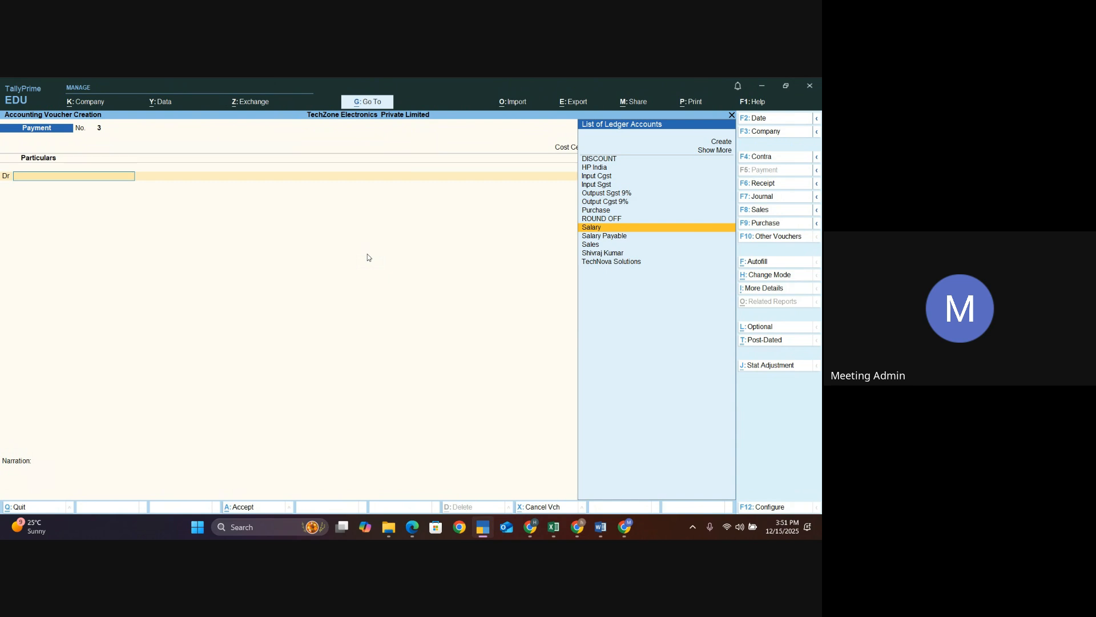
key("Return")
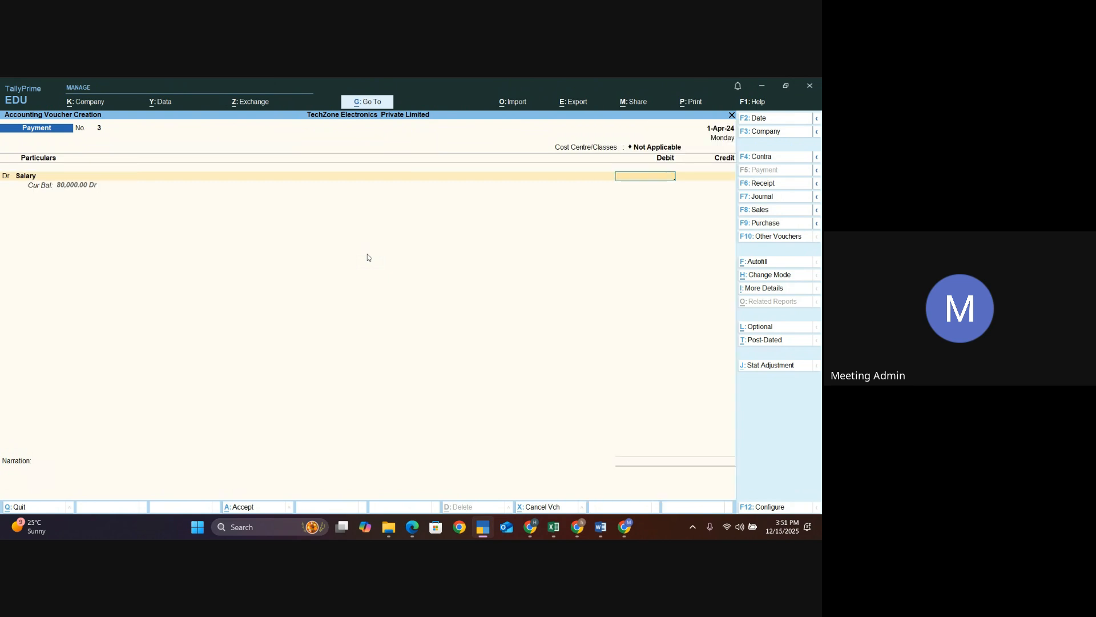
type("80000")
key("Return")
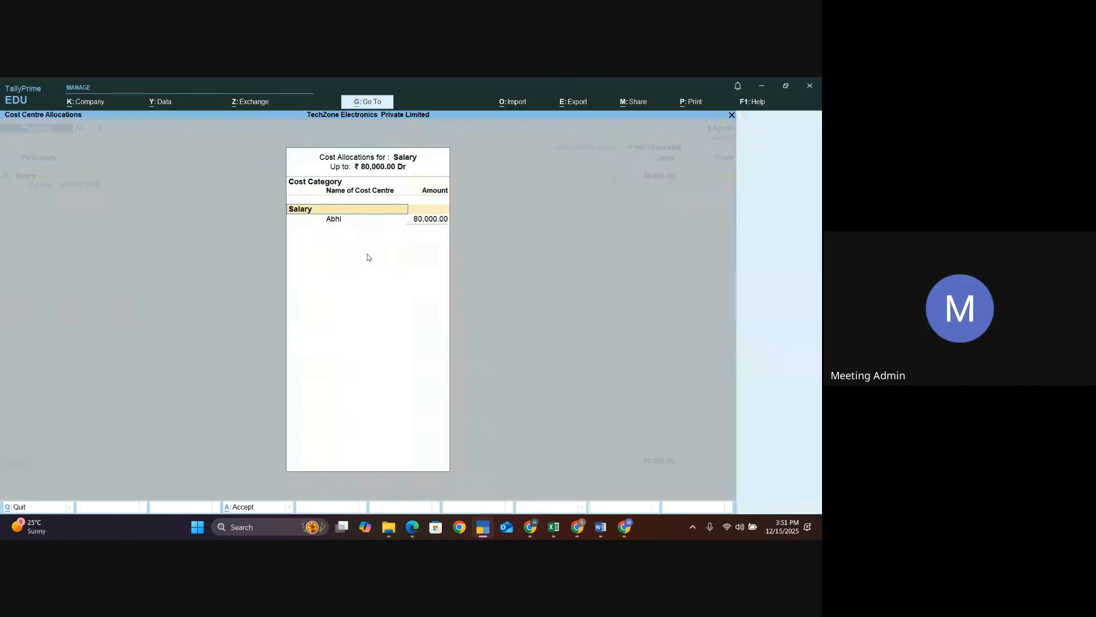
- Allocate the 80,000 to the Abhi cost centre under Salary and credit ICICI BANK
key("Return")
key("Return")
key("Return")
key("Return")
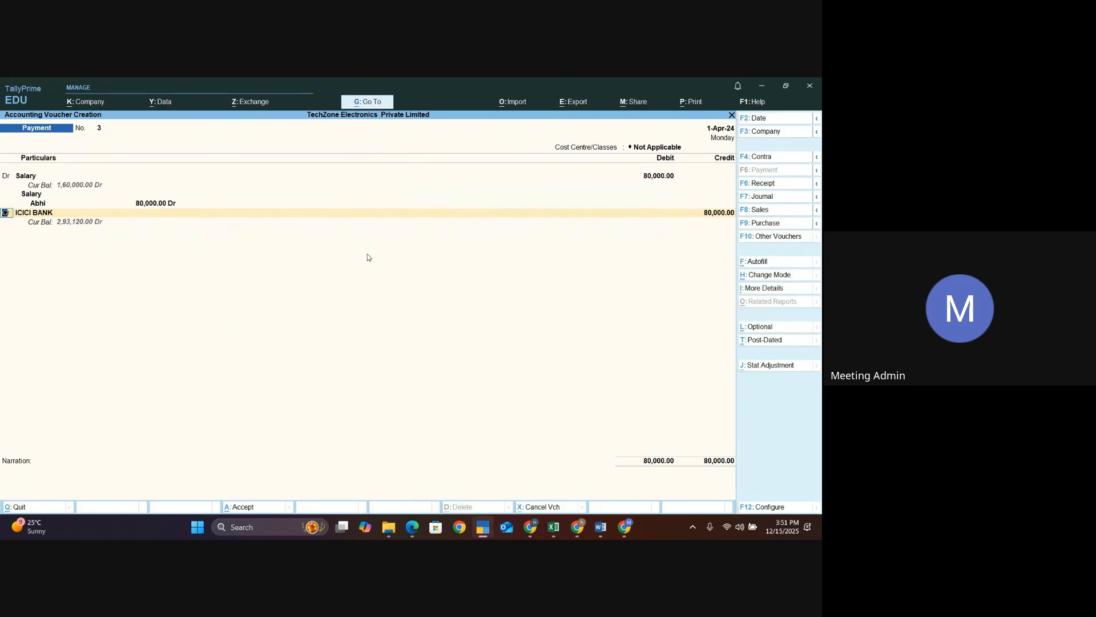
- Complete the ICICI BANK allocation as a cheque with instrument number 000101 dated 1-Apr-24
key("Return")
key("Return")
key("Return")
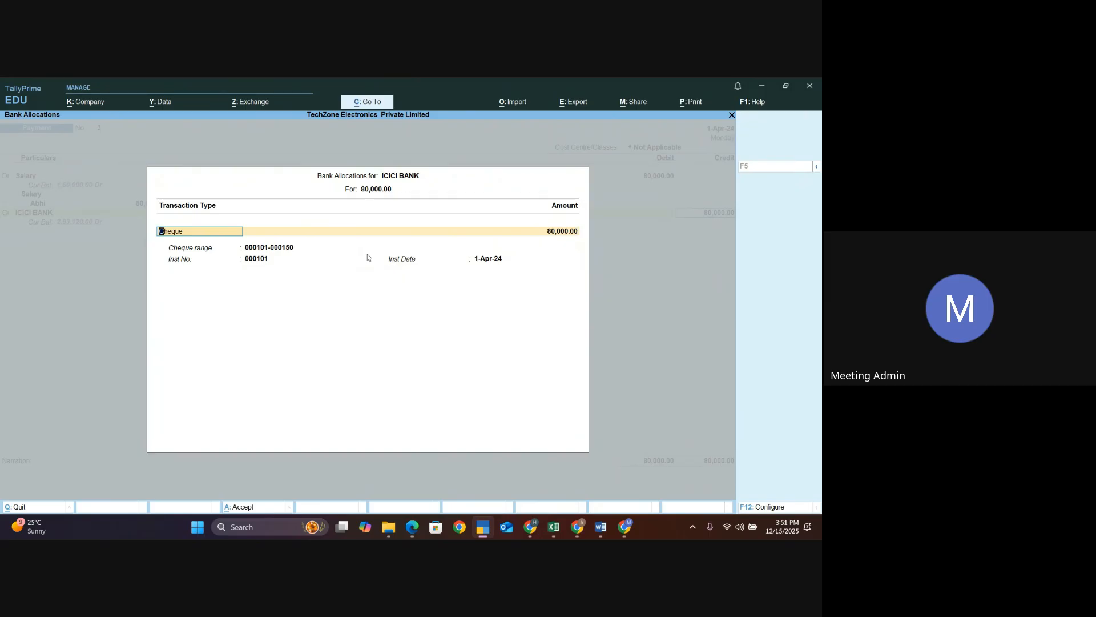
key("Return")
key("Return")
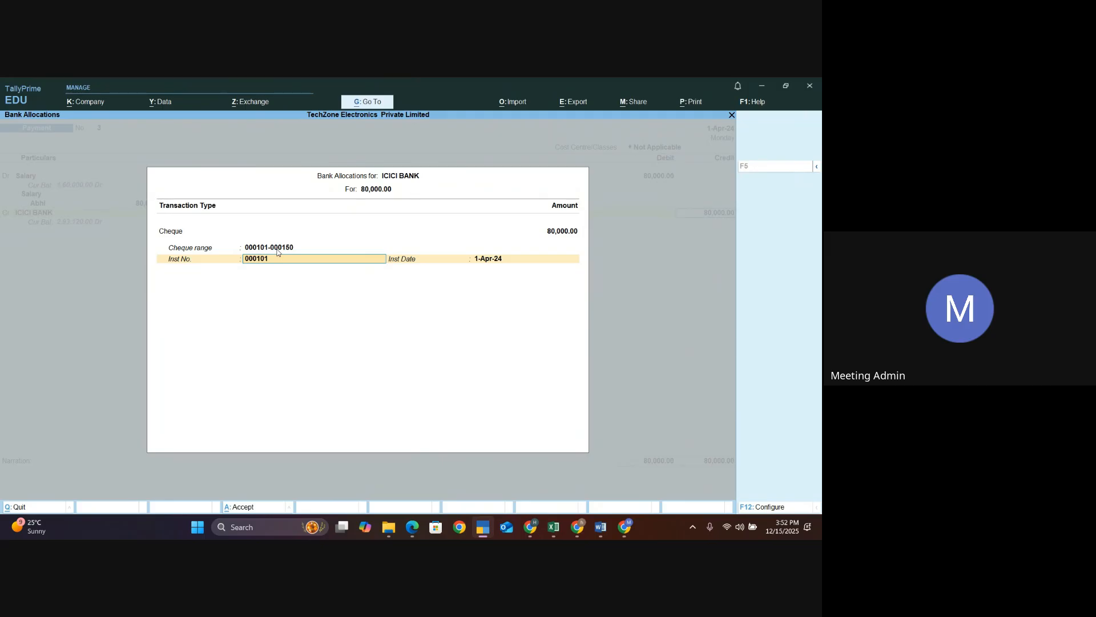
key("Right")
key("BackSpace")
type("0")
key("Return")
- Save the payment voucher and quit voucher entry back to the Gateway of Tally
key("Return")
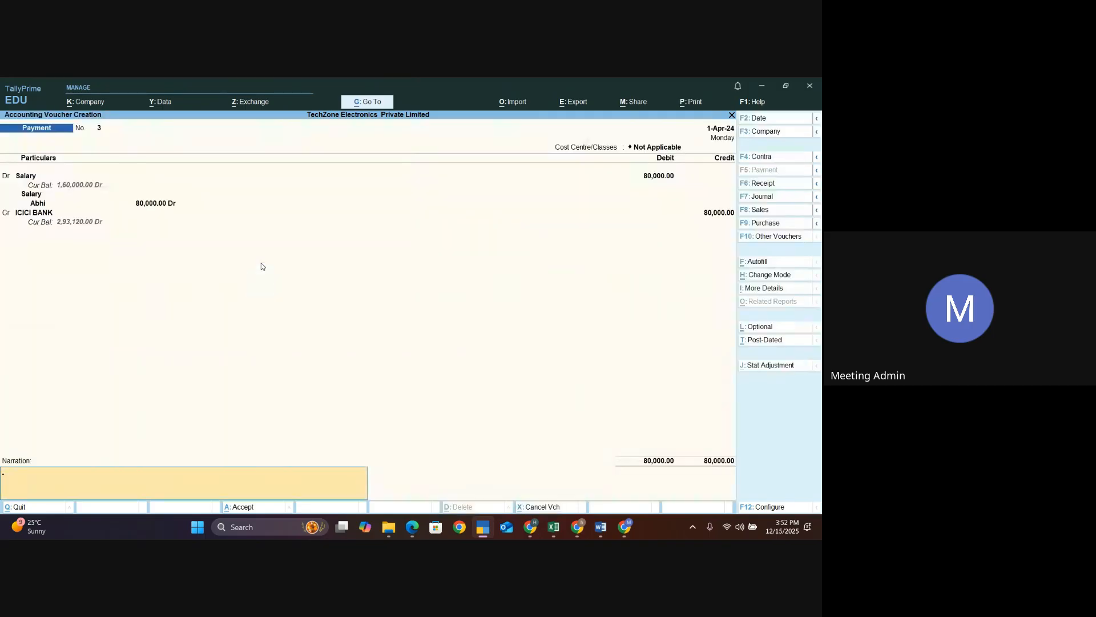
key("Return")
key("Return")
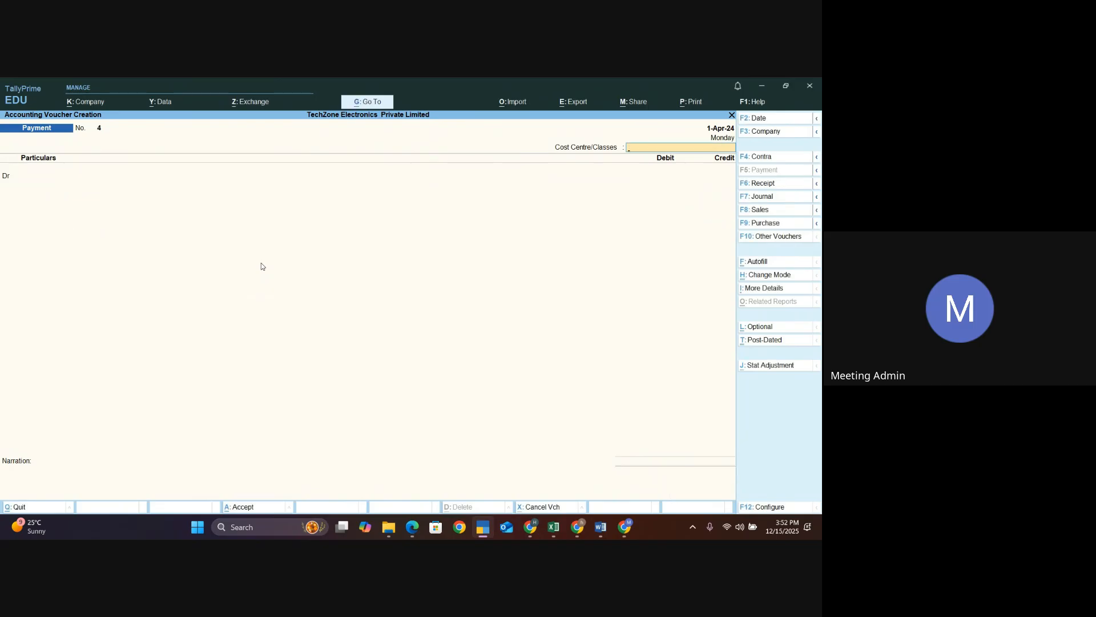
key("Escape")
key("Return")
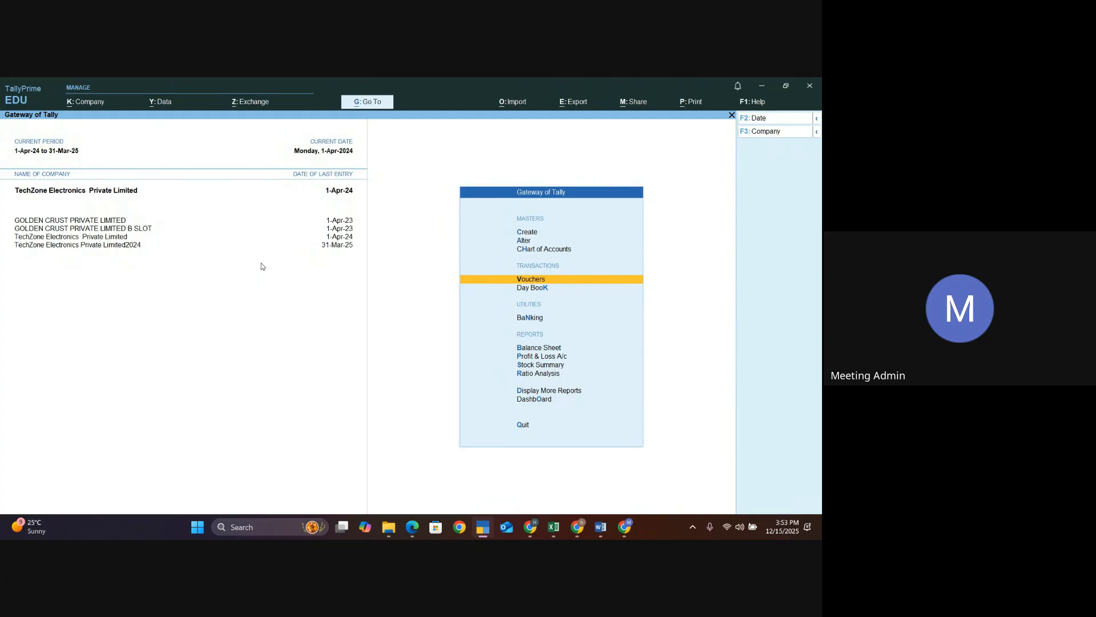
key("Down")
key("Down")
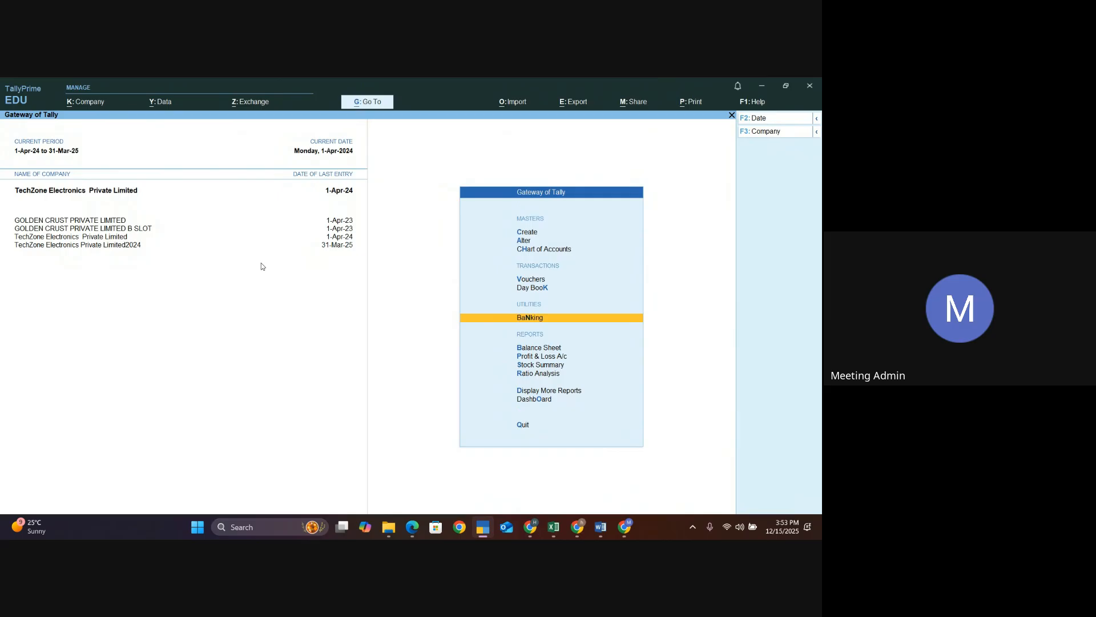
key("Return")
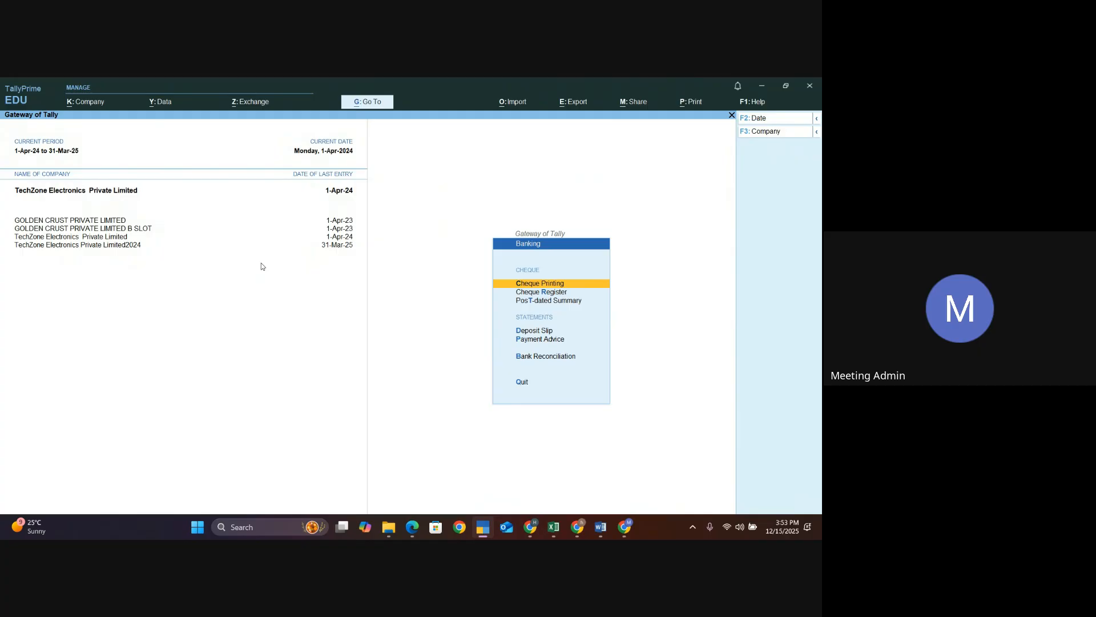
key("Down")
key("Return")
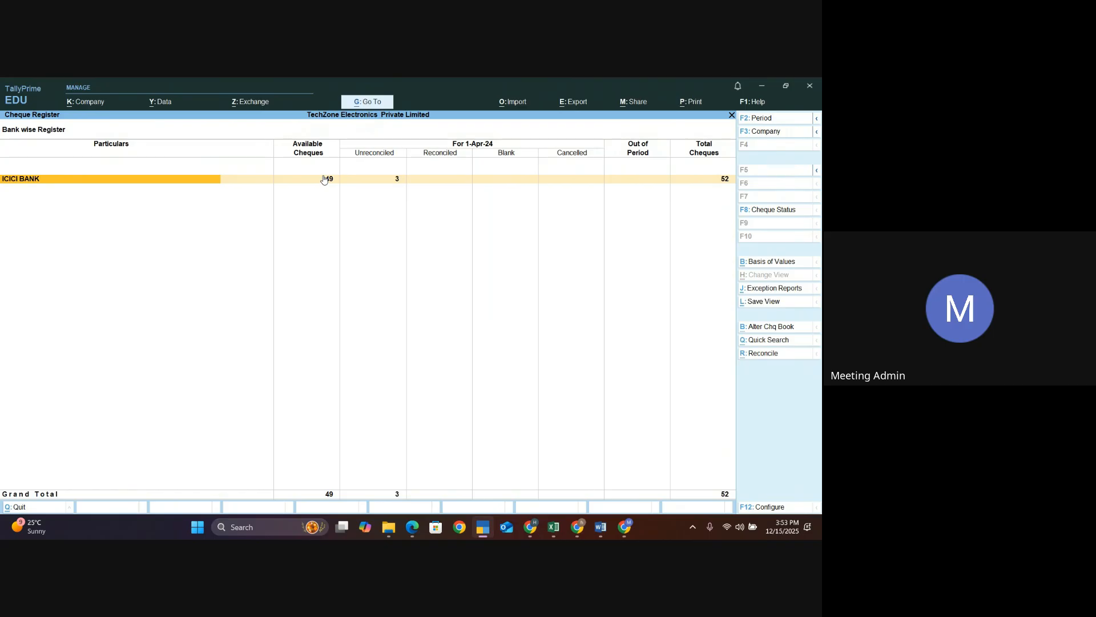
left_click(397, 180)
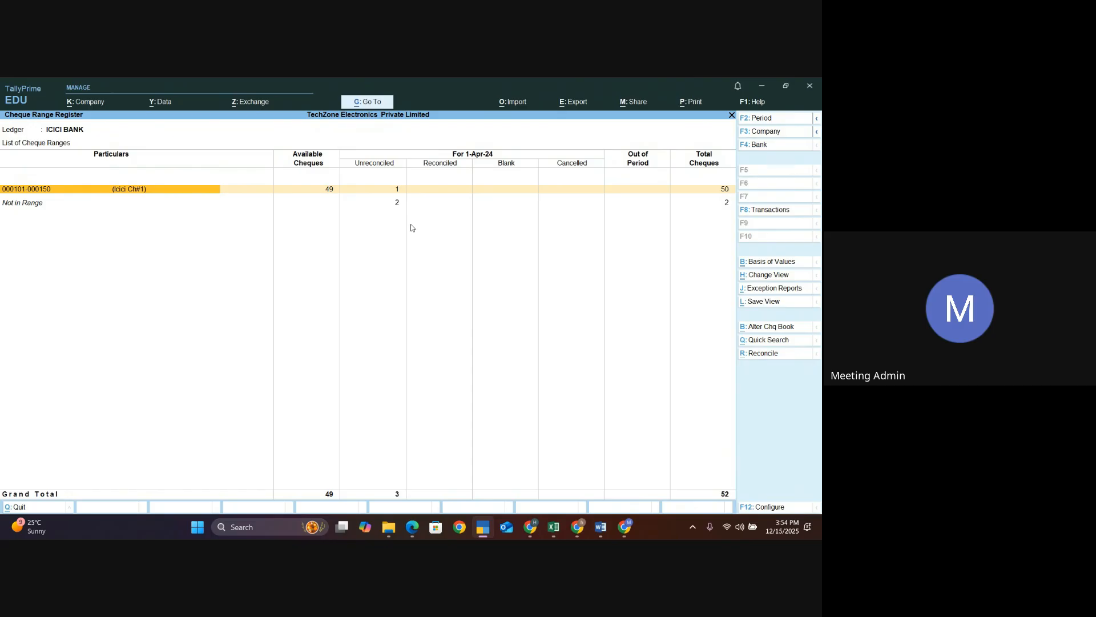
key("Return")
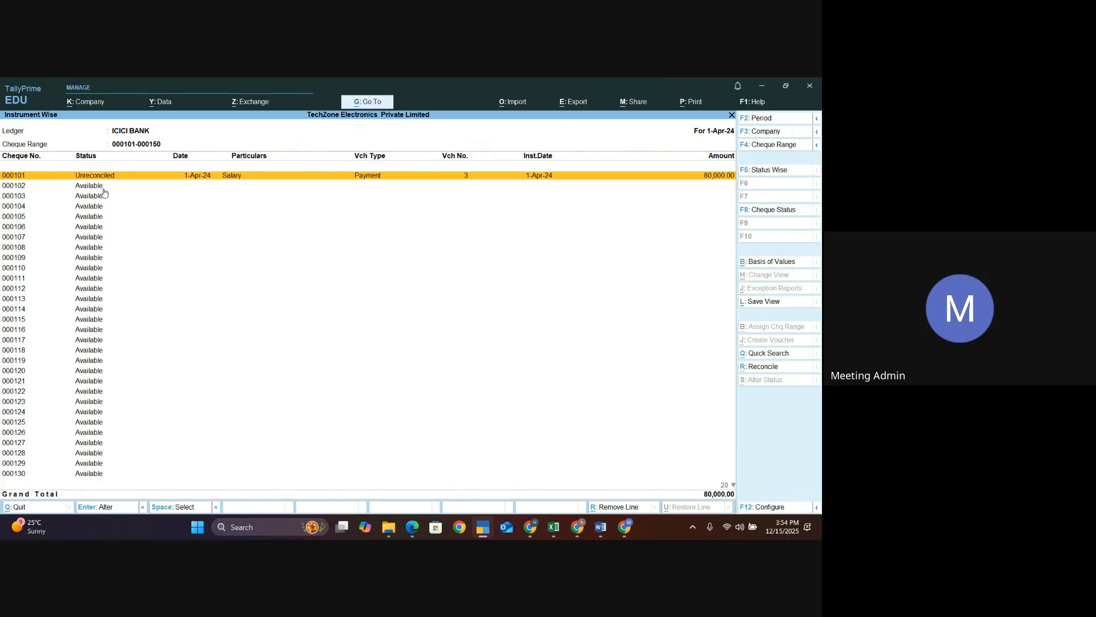
- Browse the cheque numbers in the range and open the payment voucher for cheque 000101
key("Down")
key("Down")
key("Down")
key("Down")
key("Down")
key("Down")
key("Down")
key("Down")
key("Down")
key("Down")
key("Down")
key("Down")
key("Down")
key("Down")
key("Down")
key("Down")
key("Down")
key("Down")
key("Down")
key("Down")
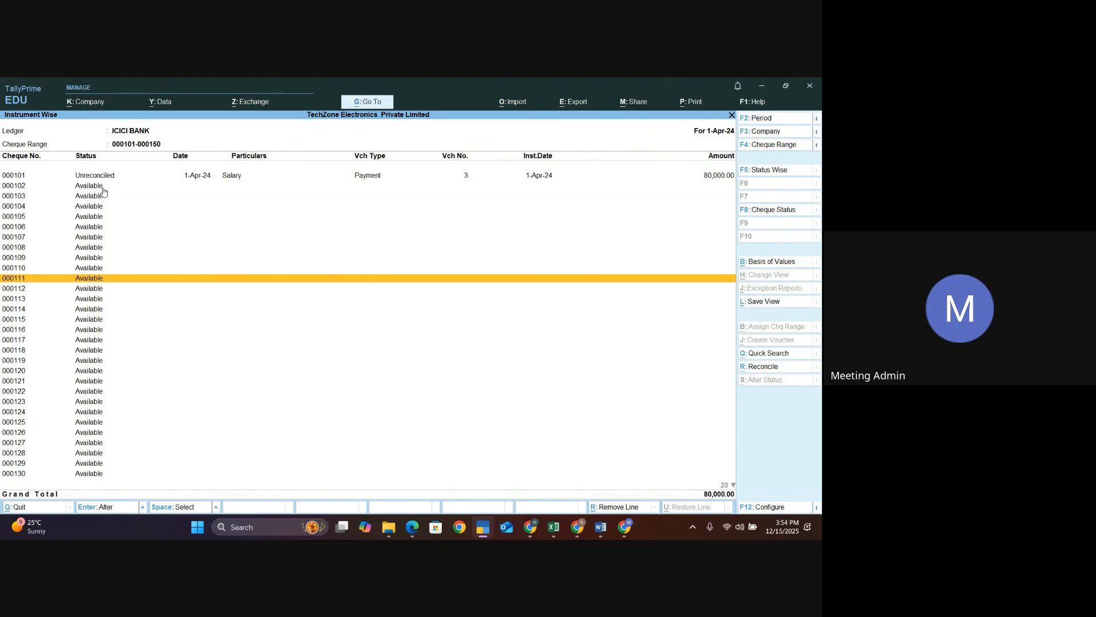
key("Down")
key("Down")
key("Down")
key("Down")
key("Down")
key("Down")
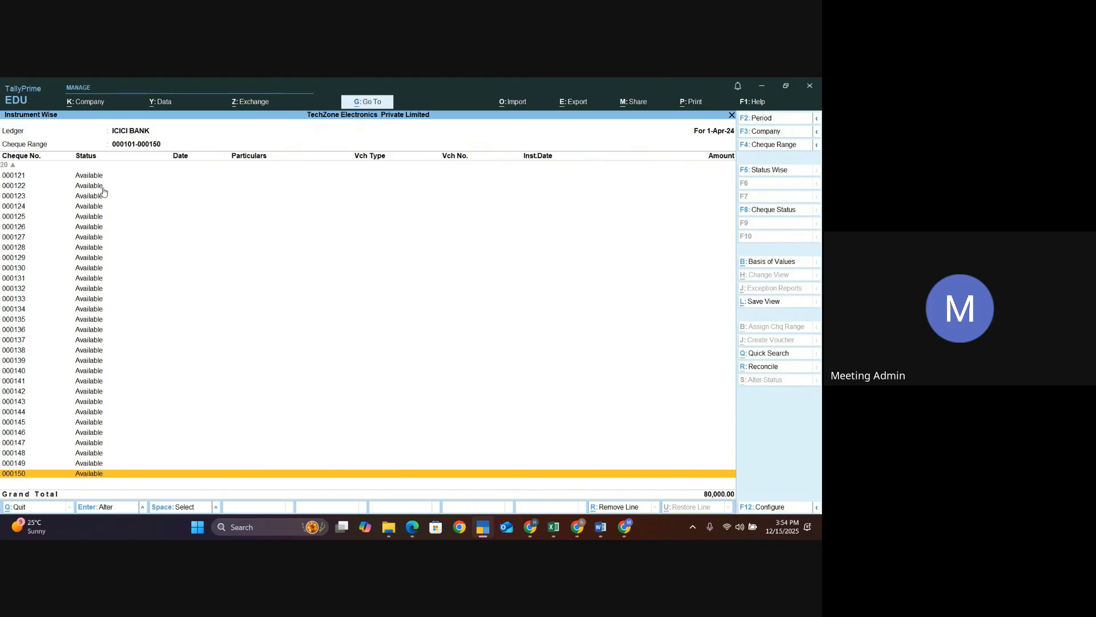
key("Up")
key("Up")
key("Up")
key("Up")
key("Up")
key("Up")
key("Up")
key("Up")
key("Up")
key("Up")
key("Up")
key("Up")
key("Up")
key("Up")
key("Up")
key("Up")
key("Up")
key("Up")
key("Up")
key("Up")
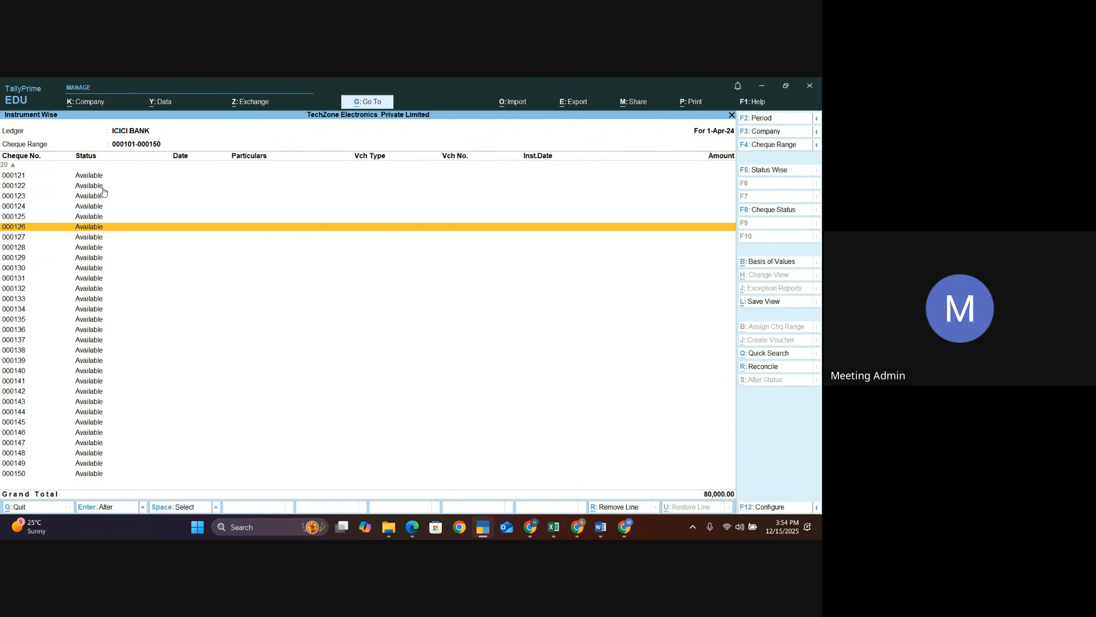
key("Up")
key("Up")
key("Up")
key("Up")
key("Up")
key("Up")
key("Up")
key("Up")
key("Up")
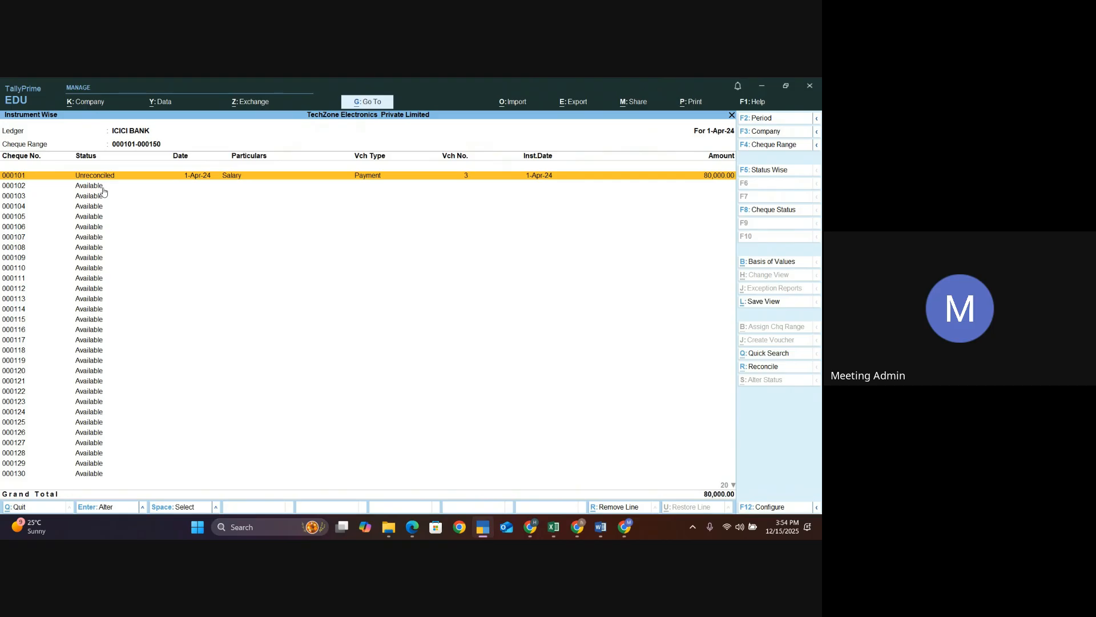
key("Return")
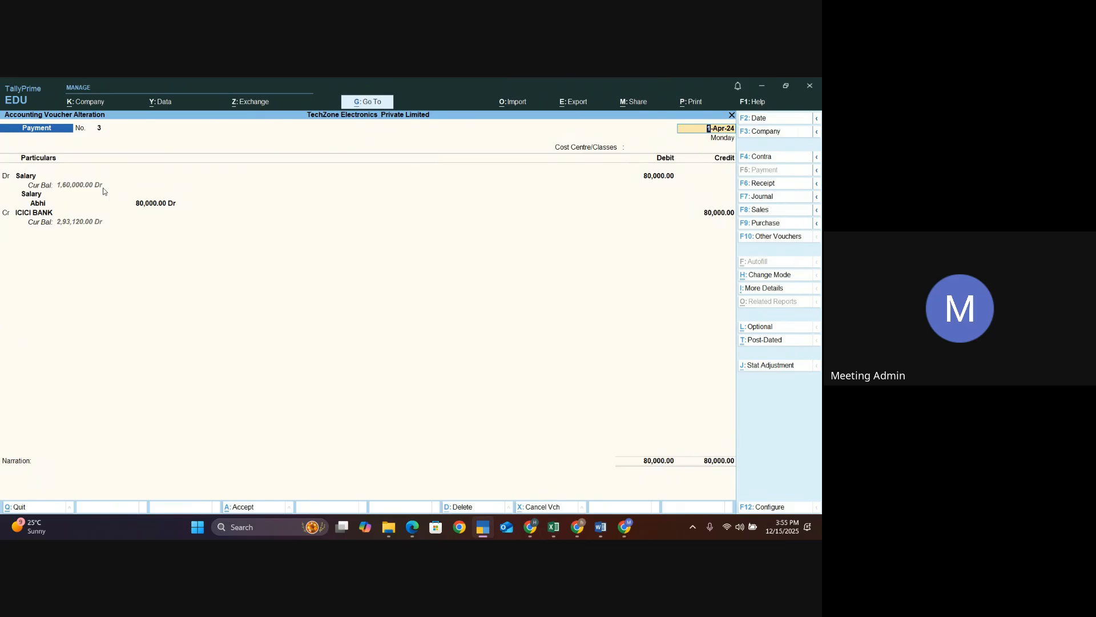
- Close the voucher and filter ICICI BANK's cheque register to show only Available cheques
key("Escape")
key("Return")
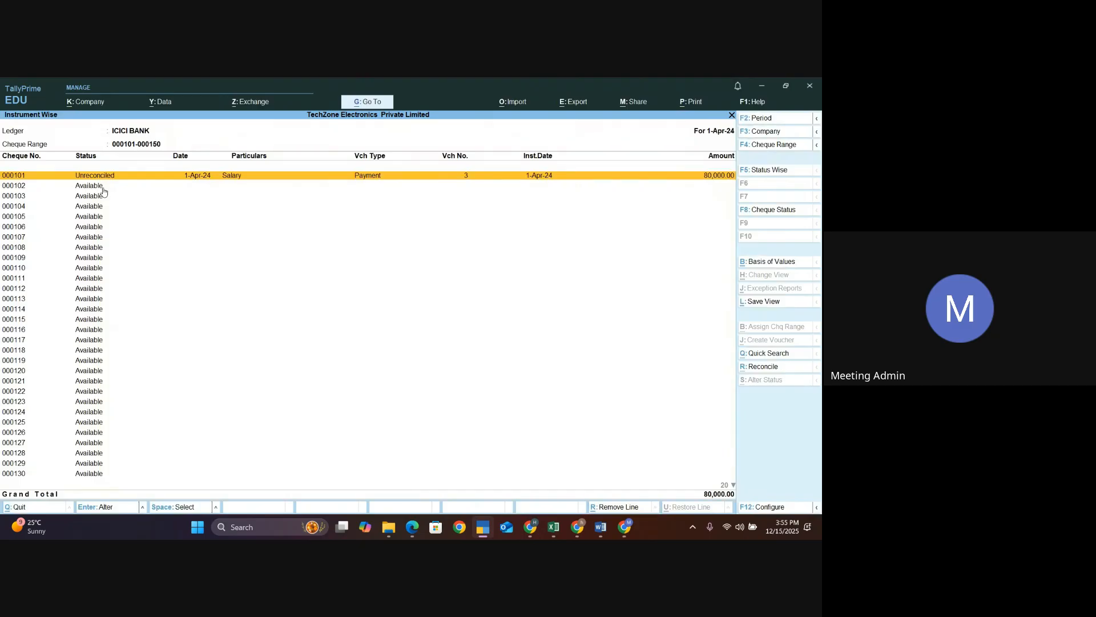
left_click(780, 211)
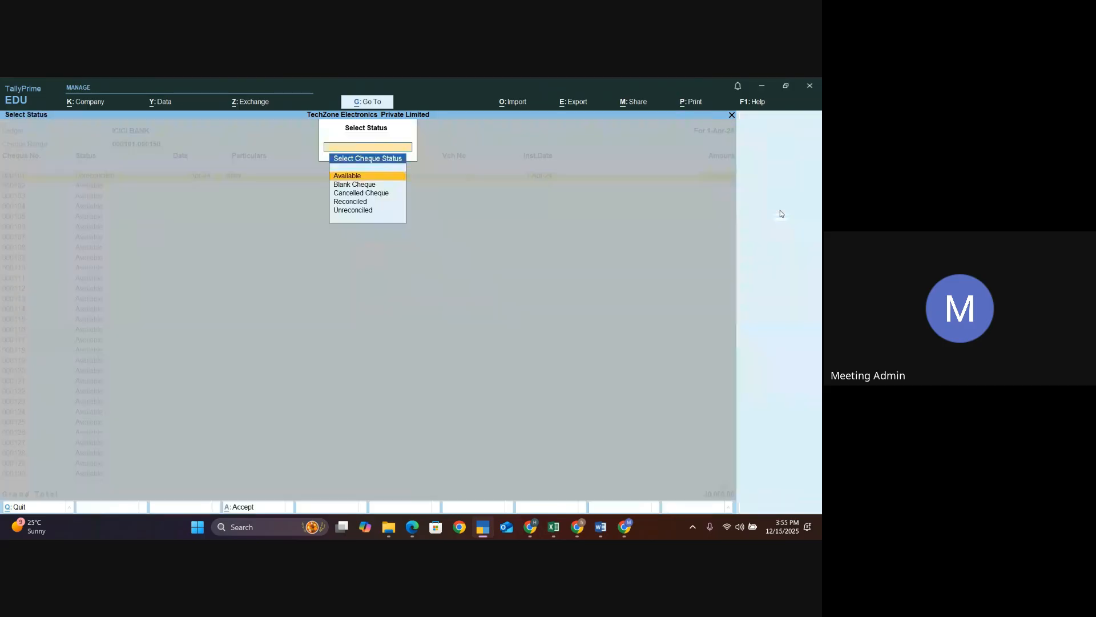
left_click(368, 177)
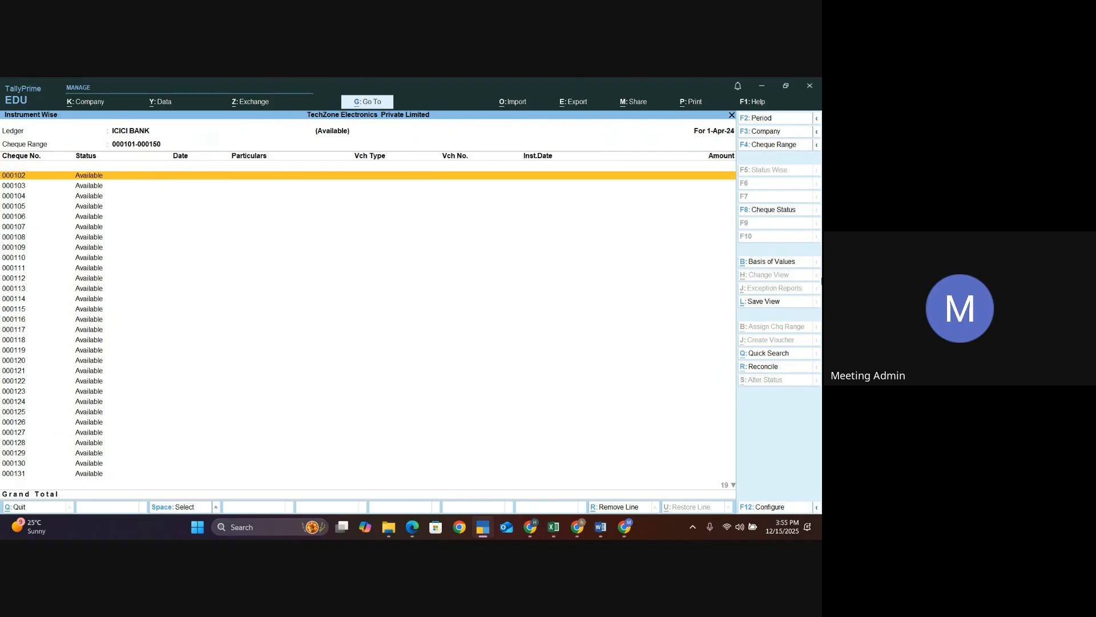
- Filter the cheque register by Blank Cheque status, then by Cancelled Cheque status
left_click(779, 211)
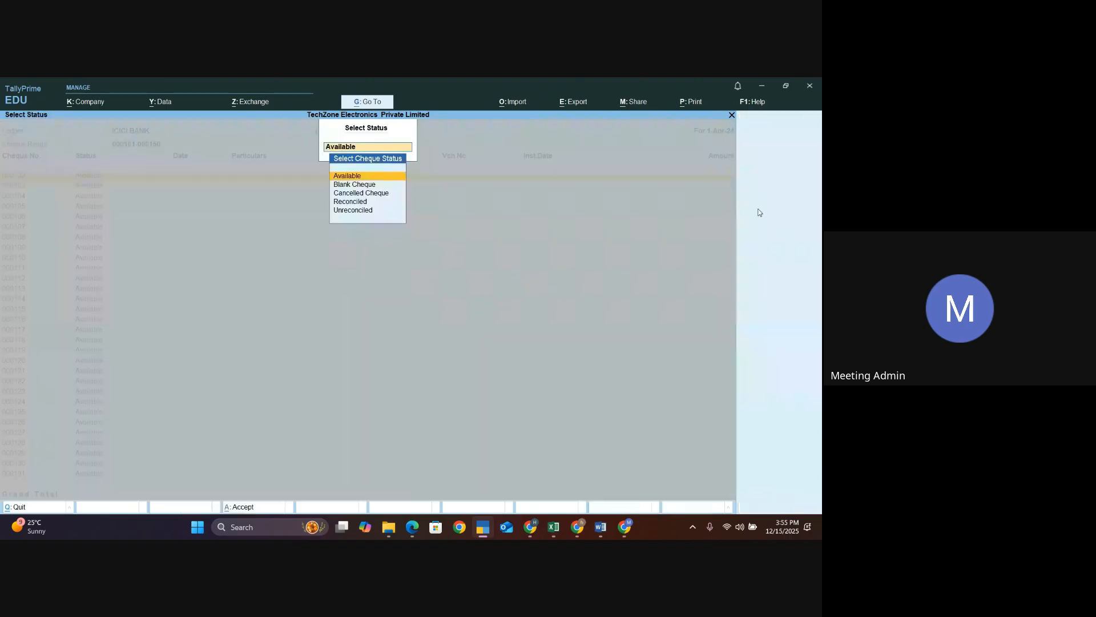
left_click(361, 187)
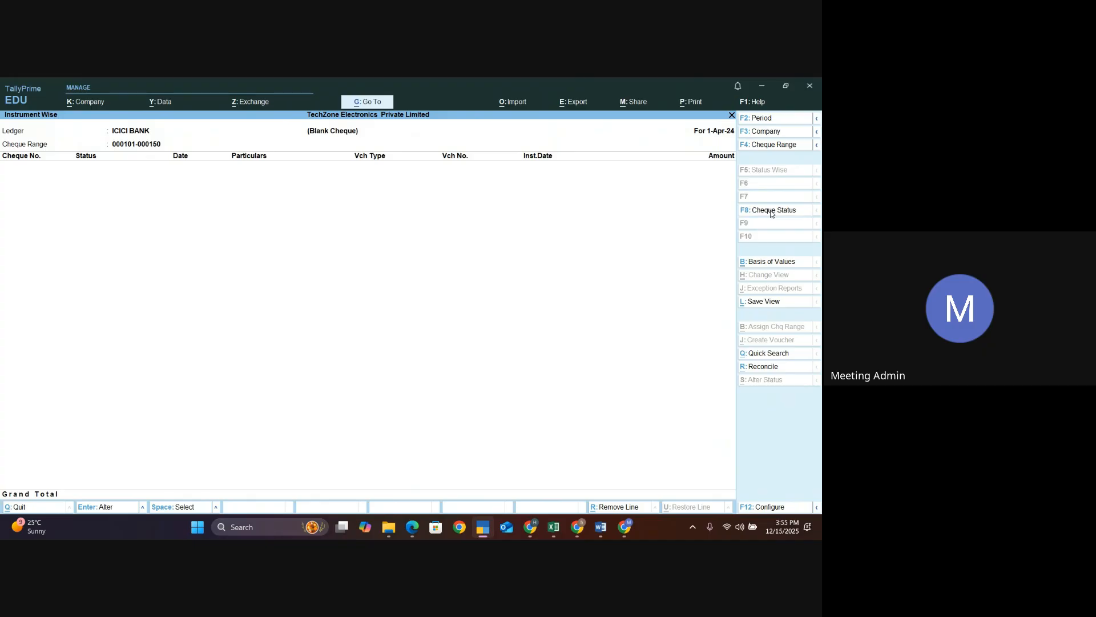
left_click(771, 211)
left_click(360, 197)
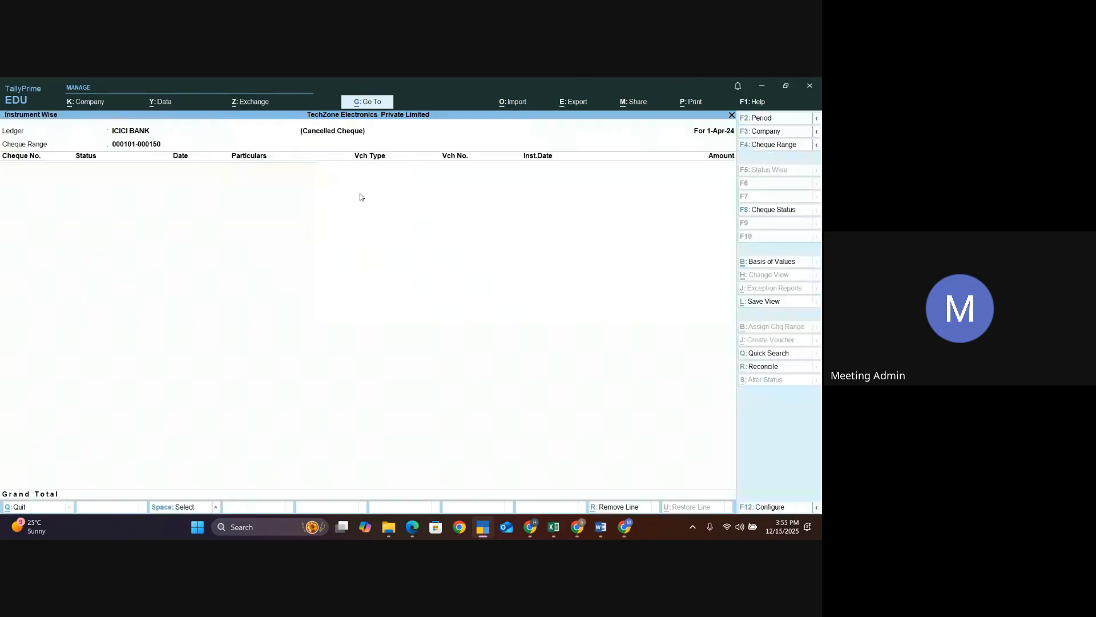
- Filter the cheque register by Reconciled status, then by Unreconciled status
left_click(764, 212)
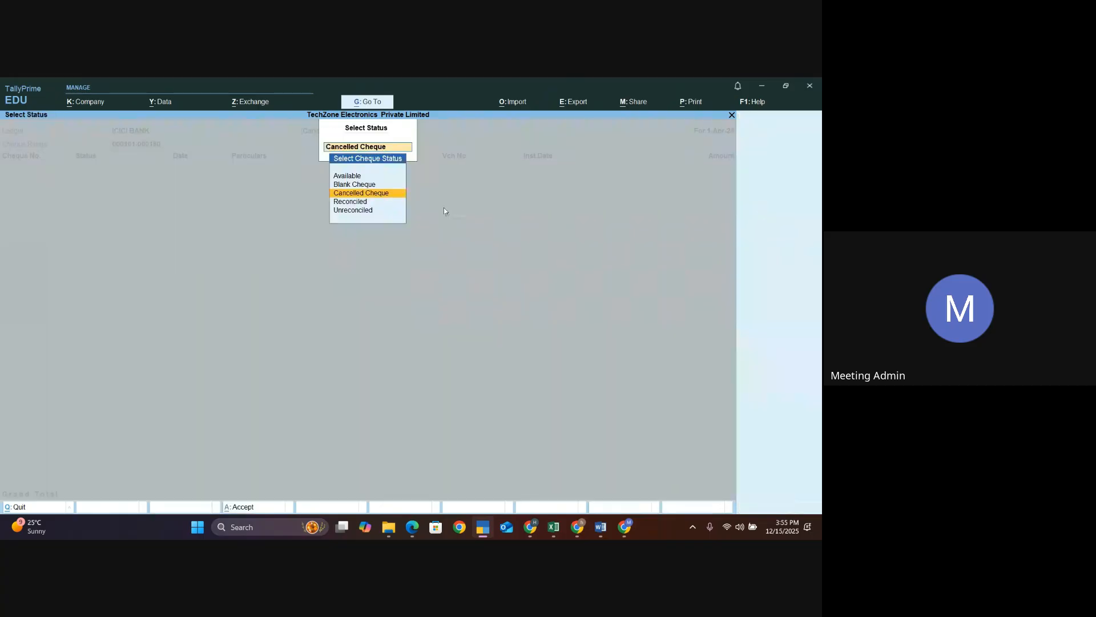
left_click(364, 202)
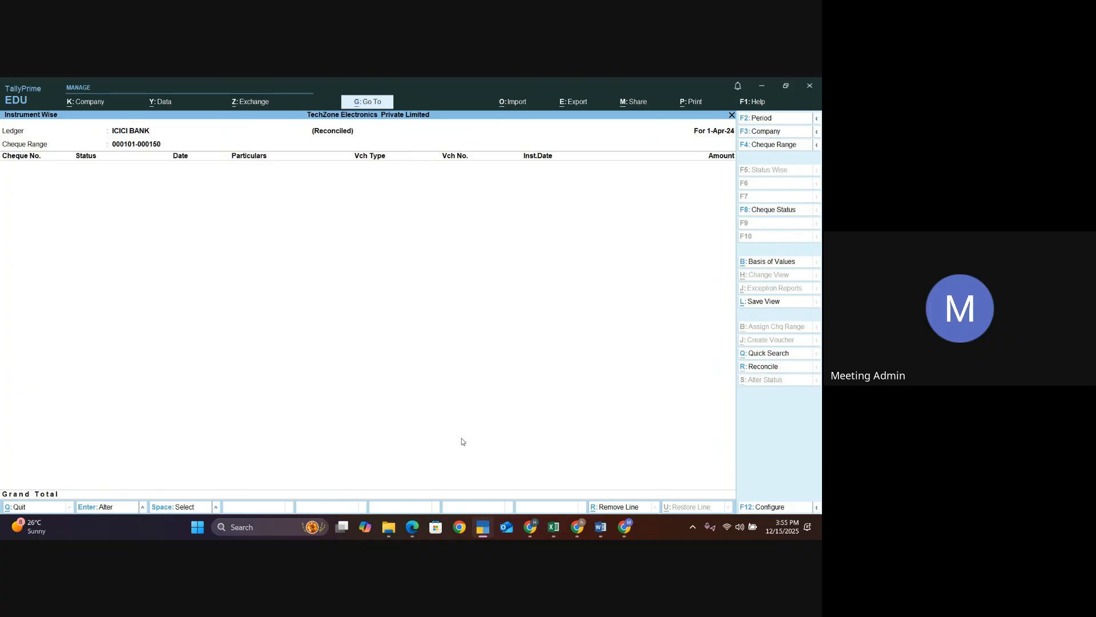
left_click(764, 210)
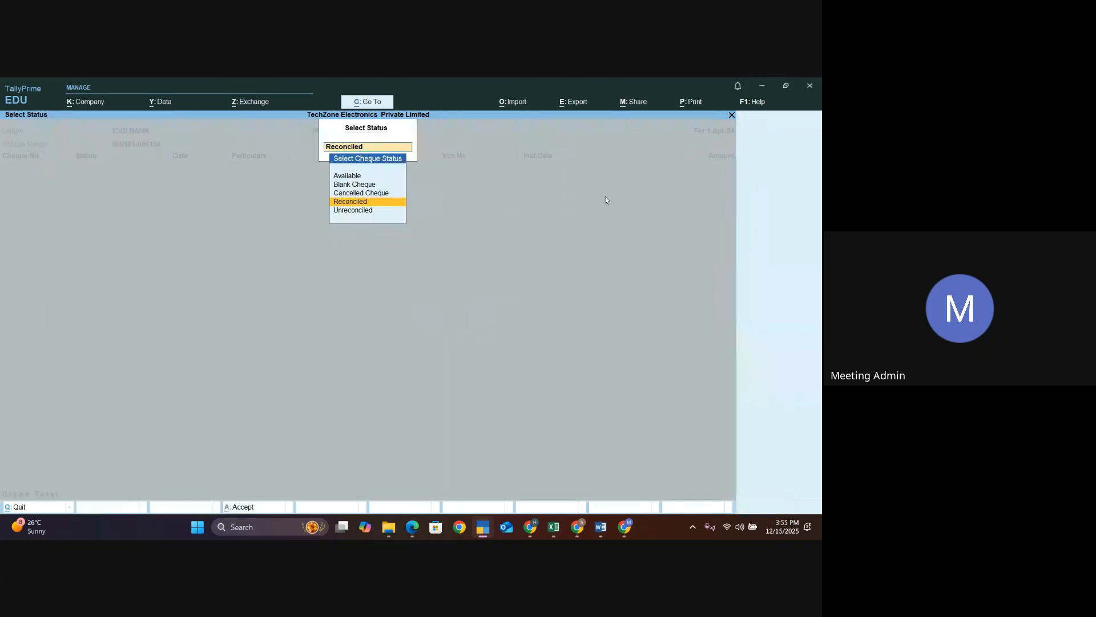
left_click(338, 210)
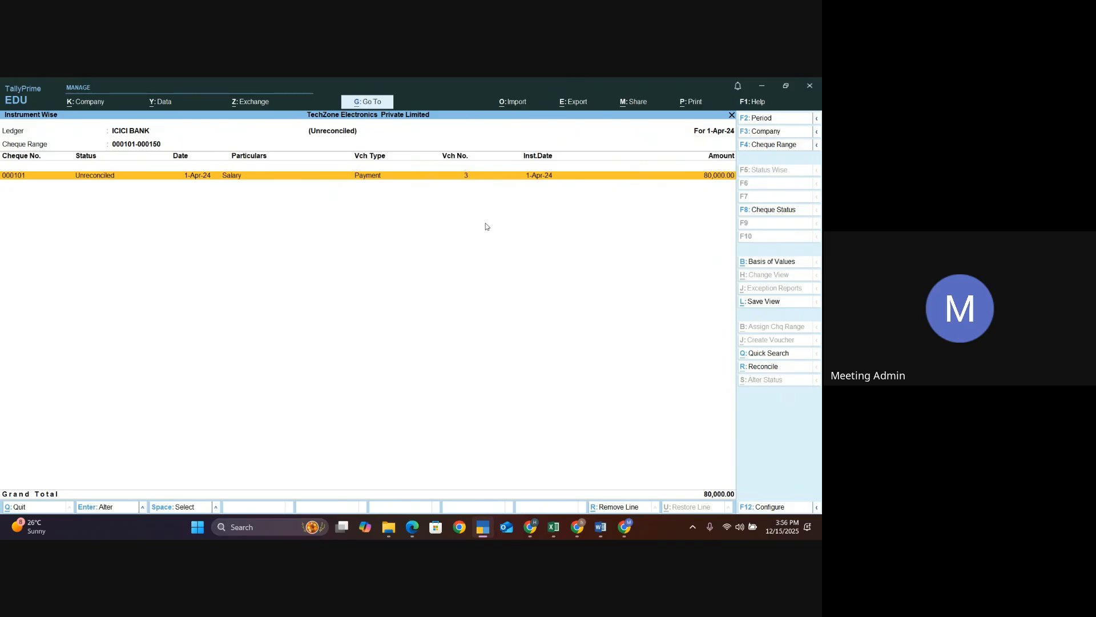
- Switch to the browser and open the TallyPrime Cheque Register presentation in Google Slides
left_click(531, 526)
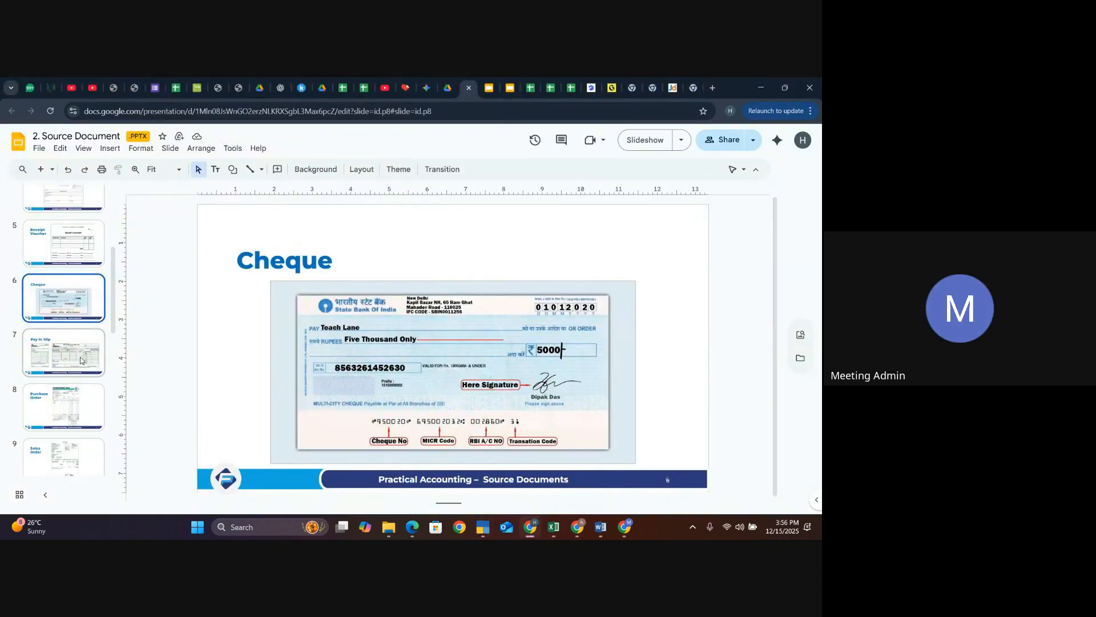
left_click(511, 86)
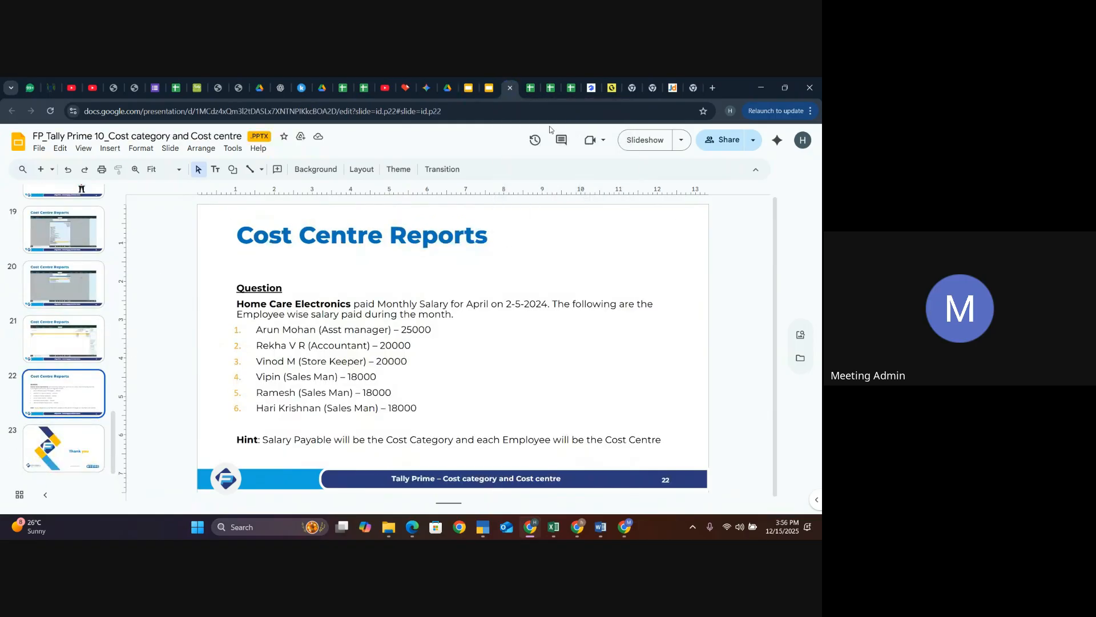
left_click(489, 88)
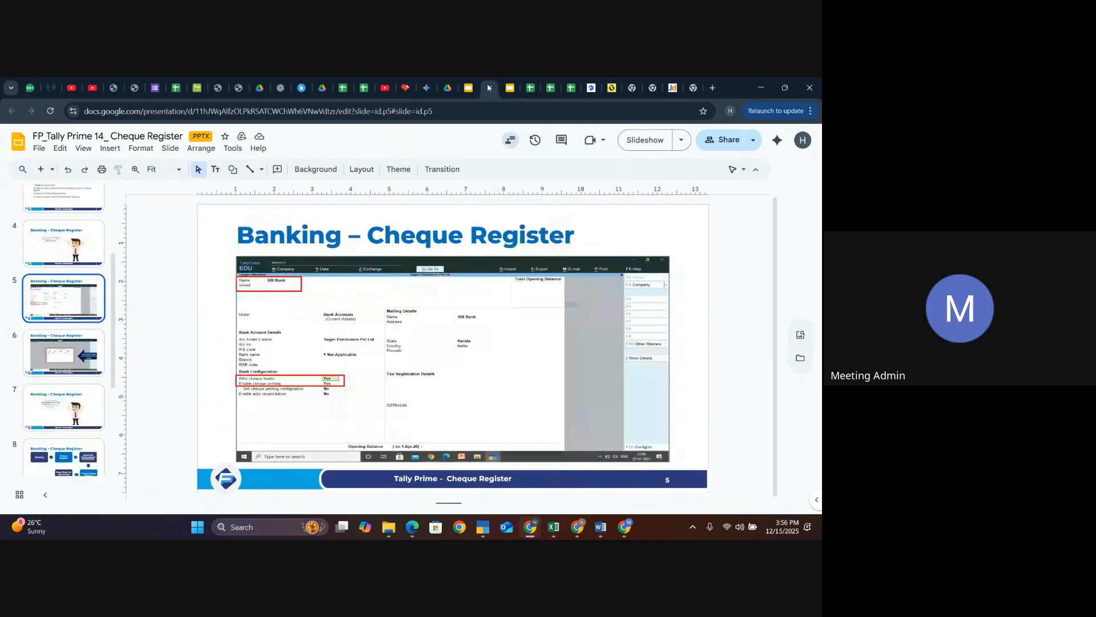